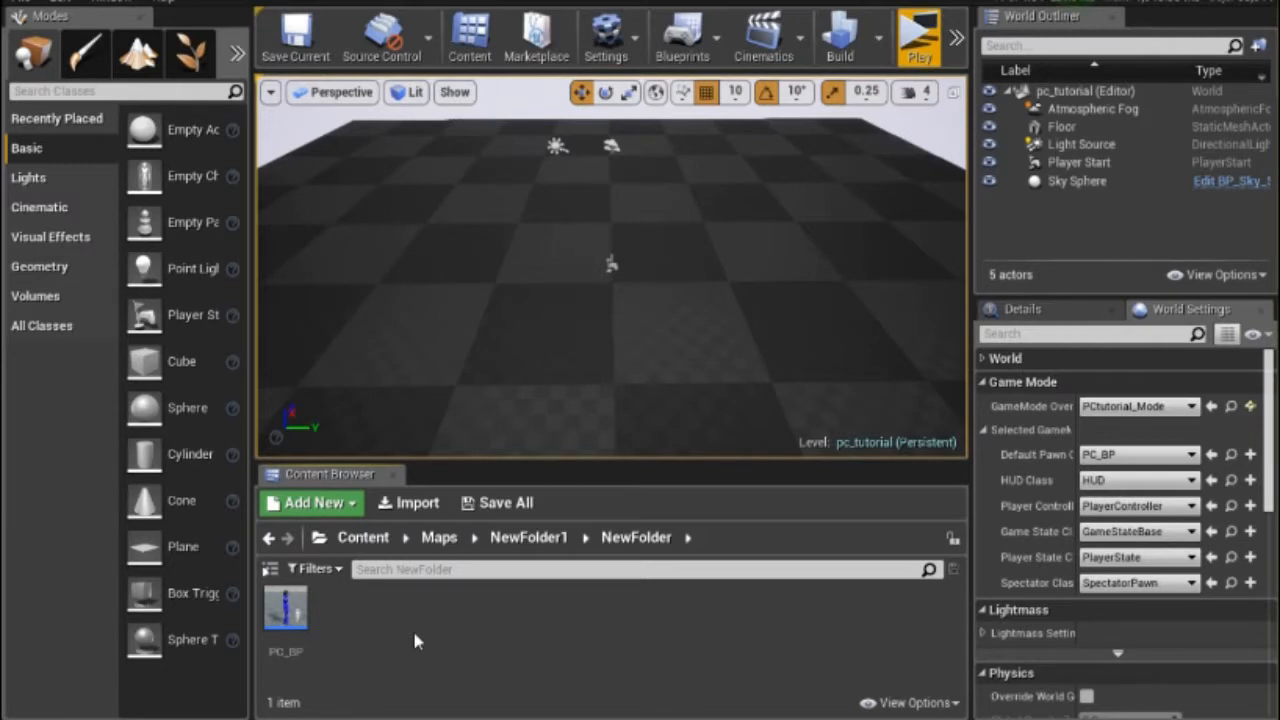
mouse_move(282, 645)
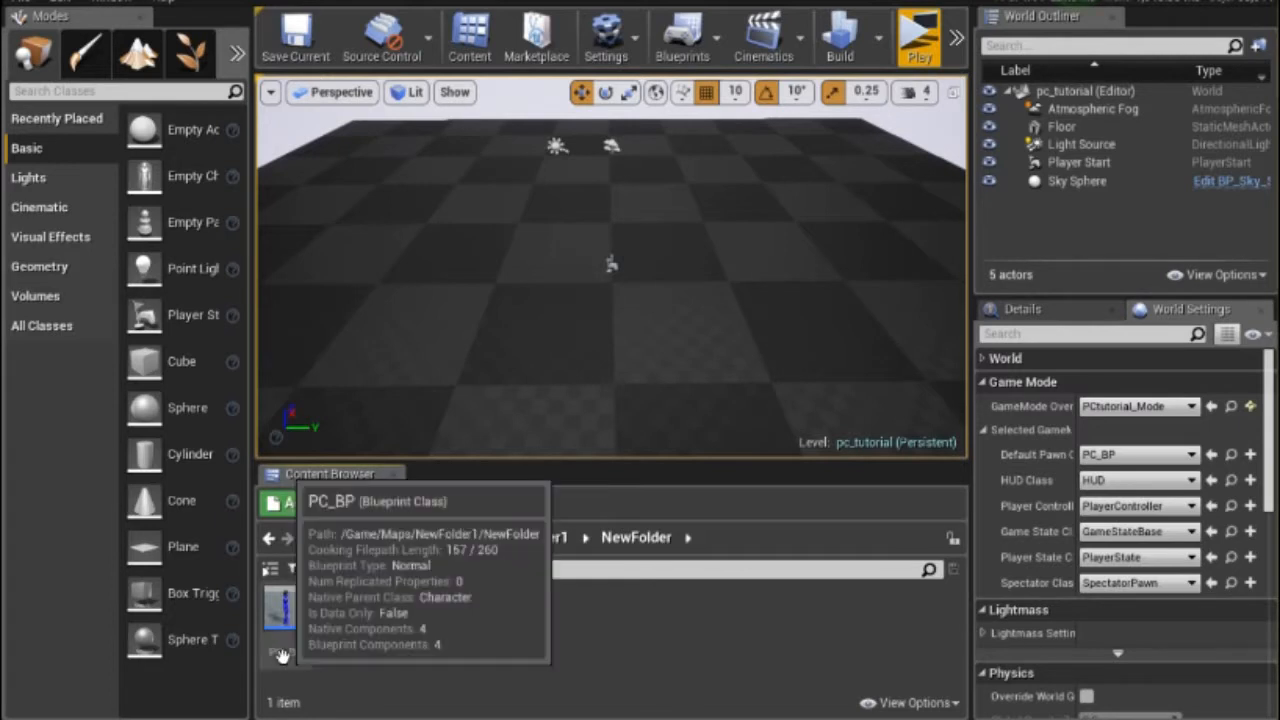
key("ctrl+a")
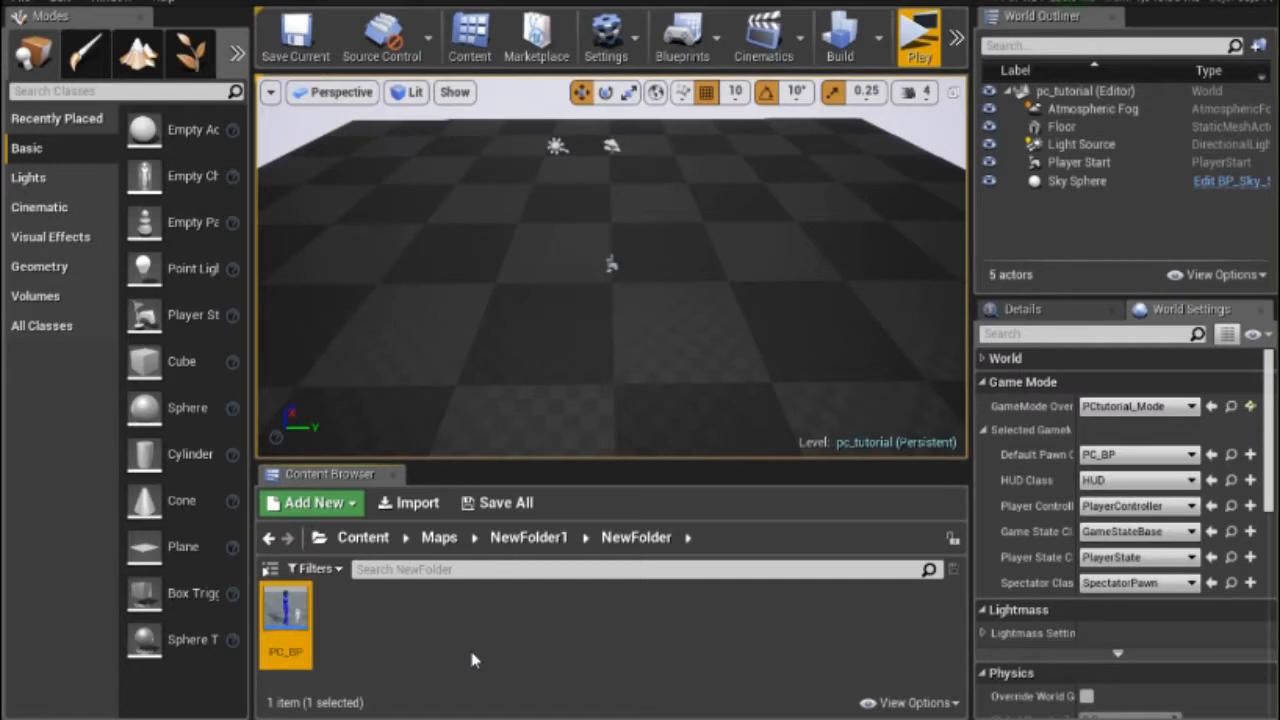
left_click(314, 503)
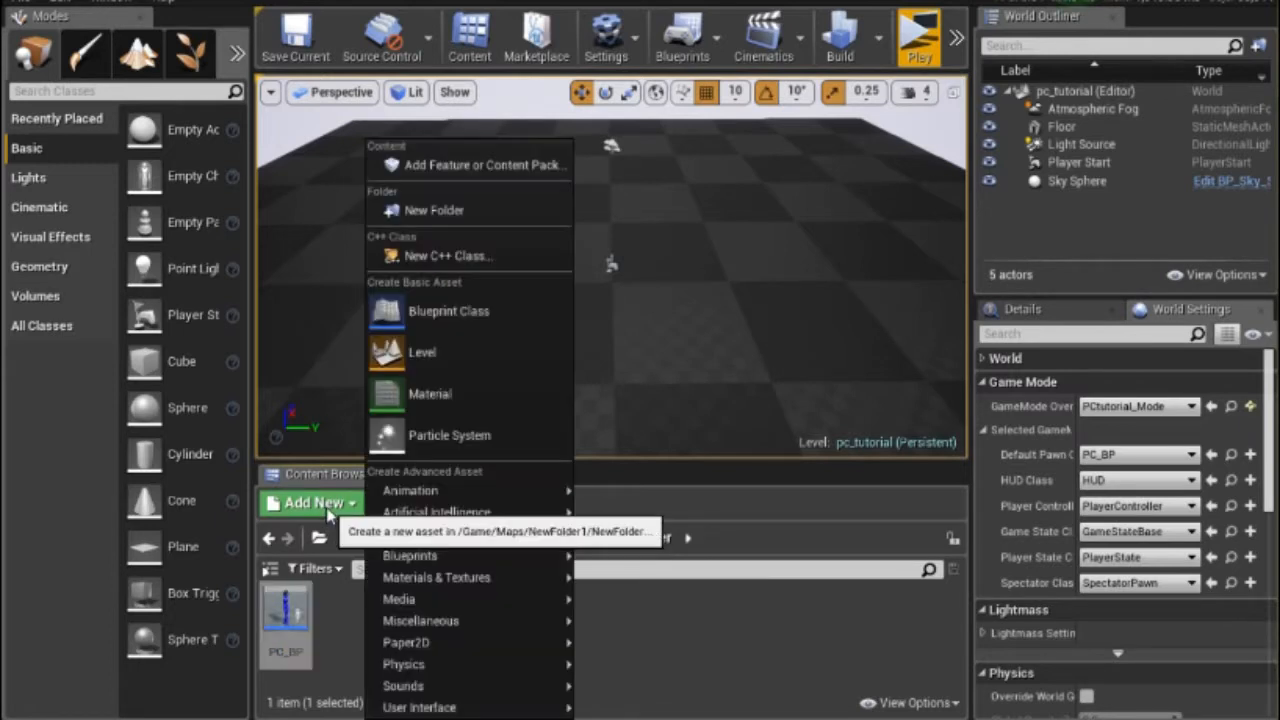
left_click(465, 331)
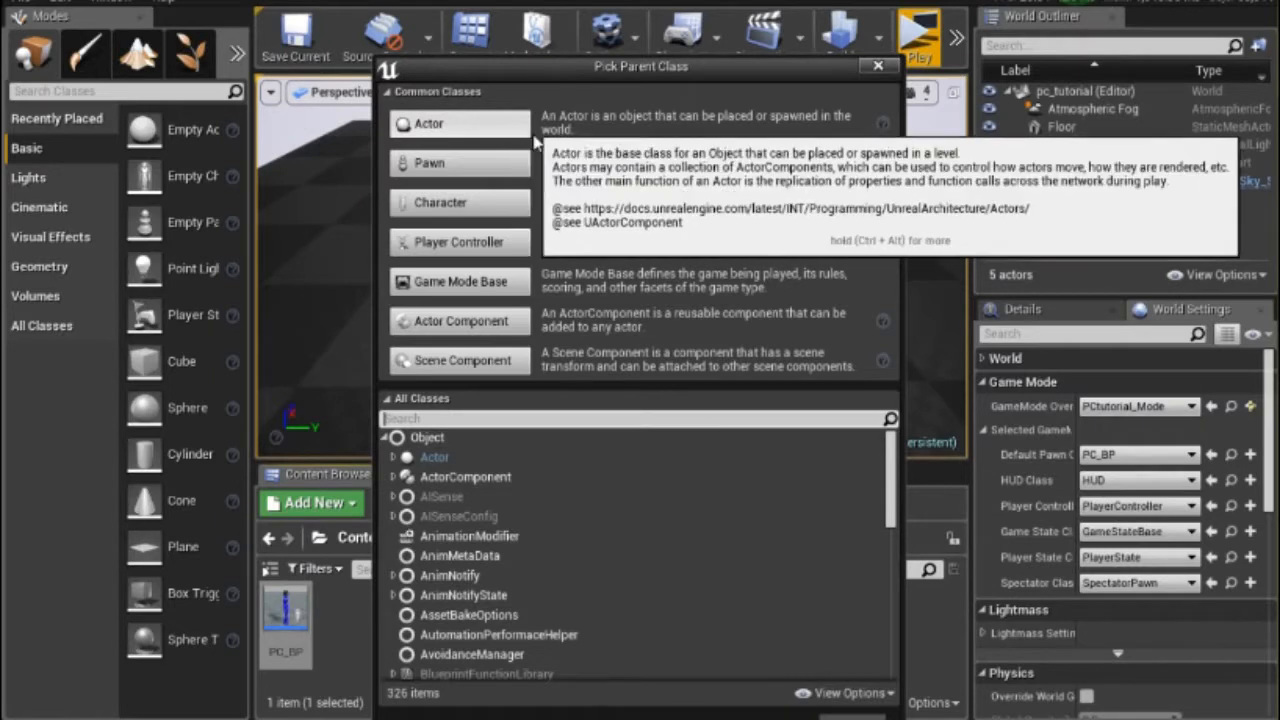
left_click(874, 64)
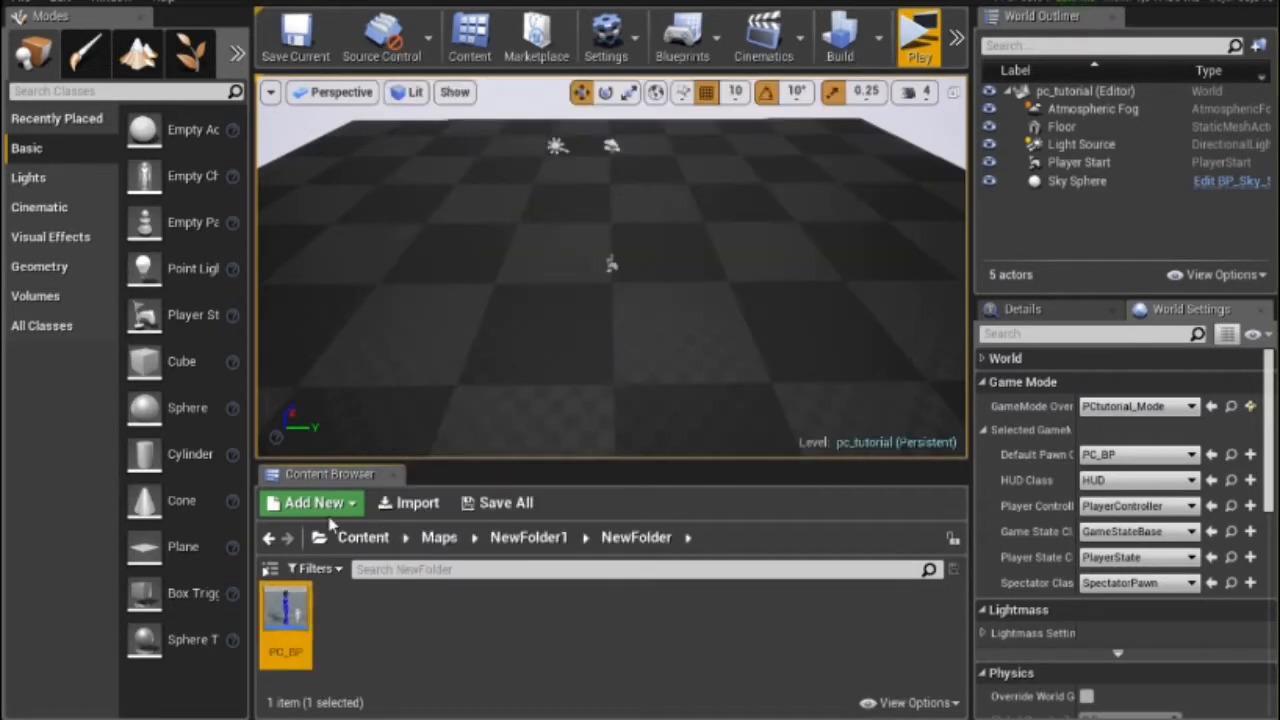
- Create a Widget Blueprint named 2dRenderWidget in the current folder
left_click(314, 503)
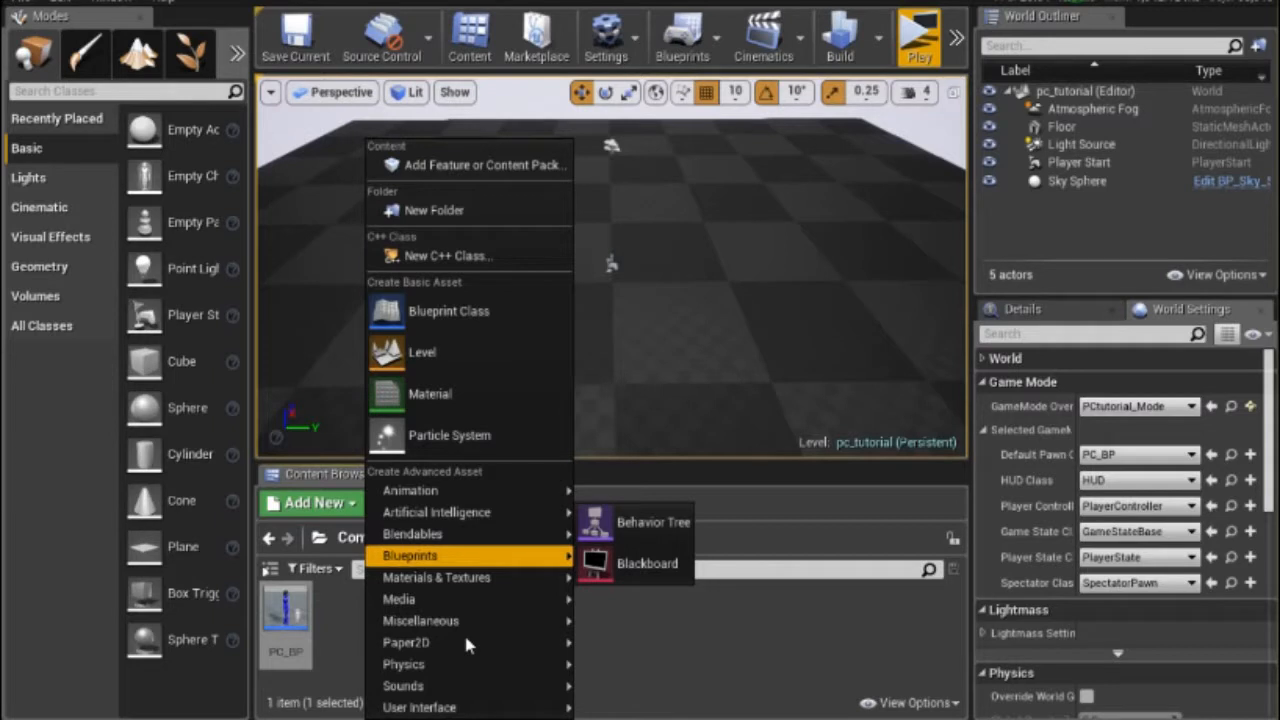
left_click(682, 710)
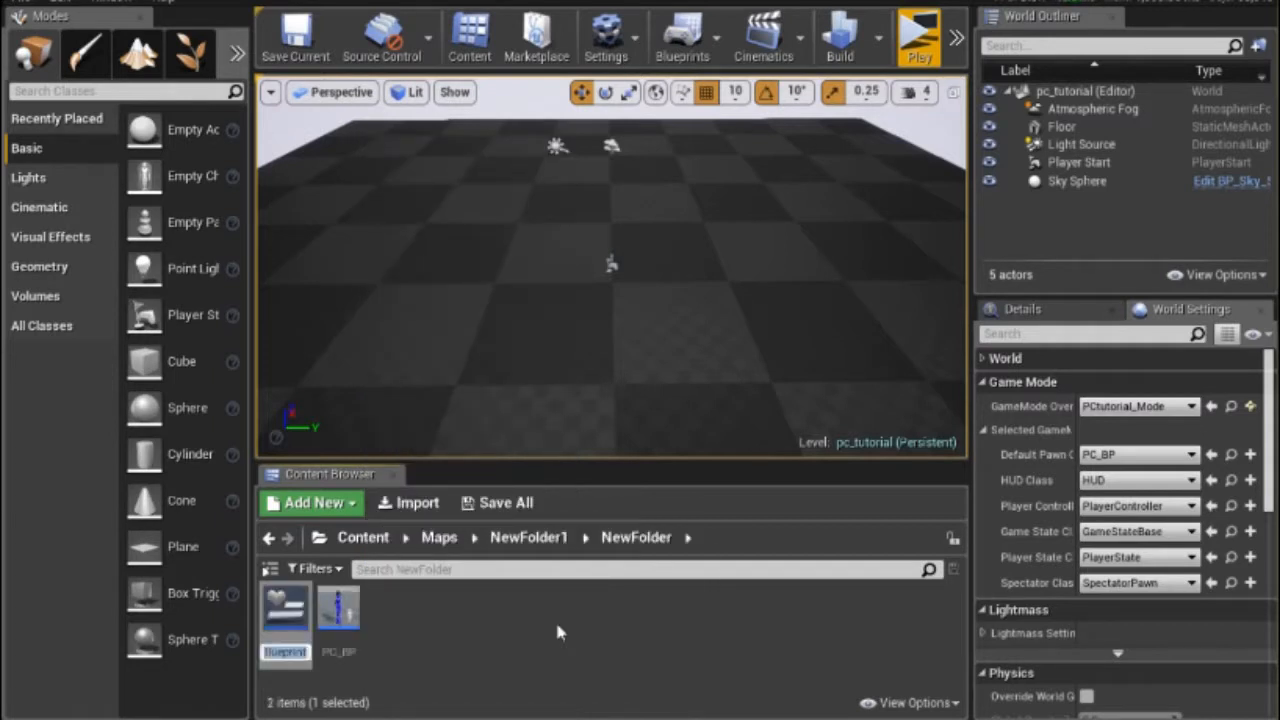
type("2d")
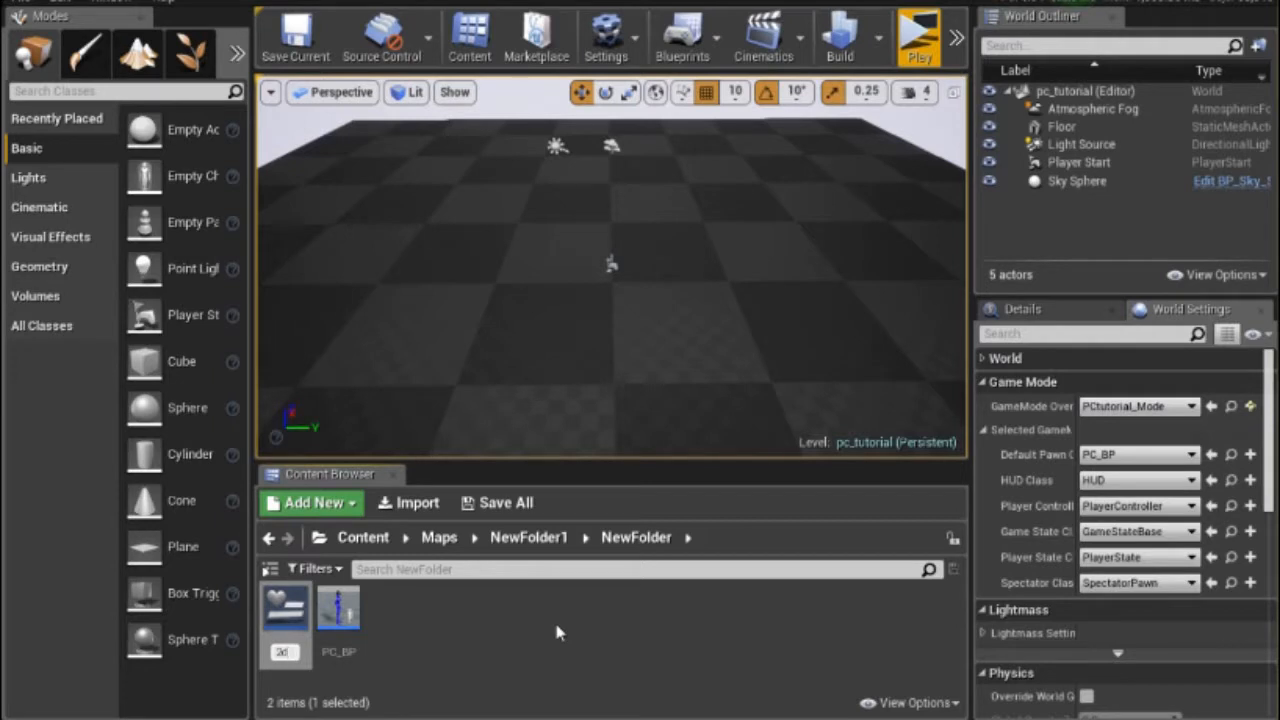
type("RenderW")
type("idget")
key("Return")
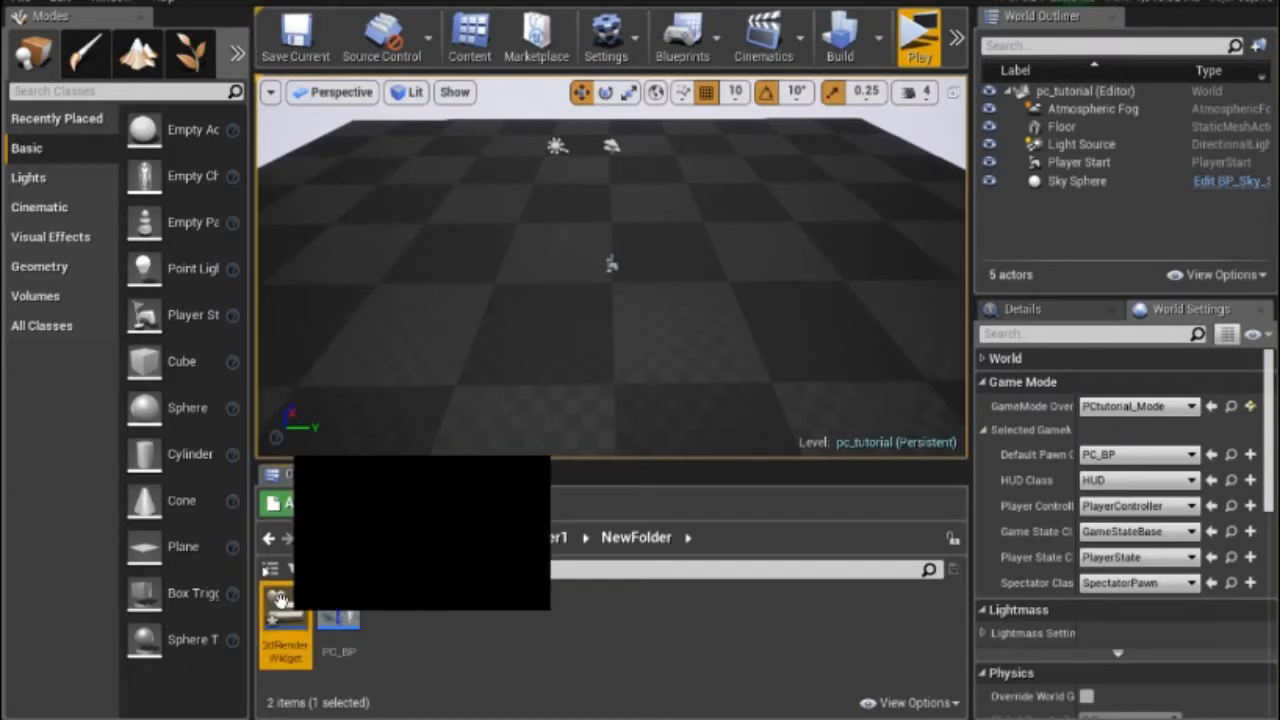
- Open the 2dRenderWidget blueprint and place an Image at about X 576, Y 180 on its canvas panel
double_click(284, 605)
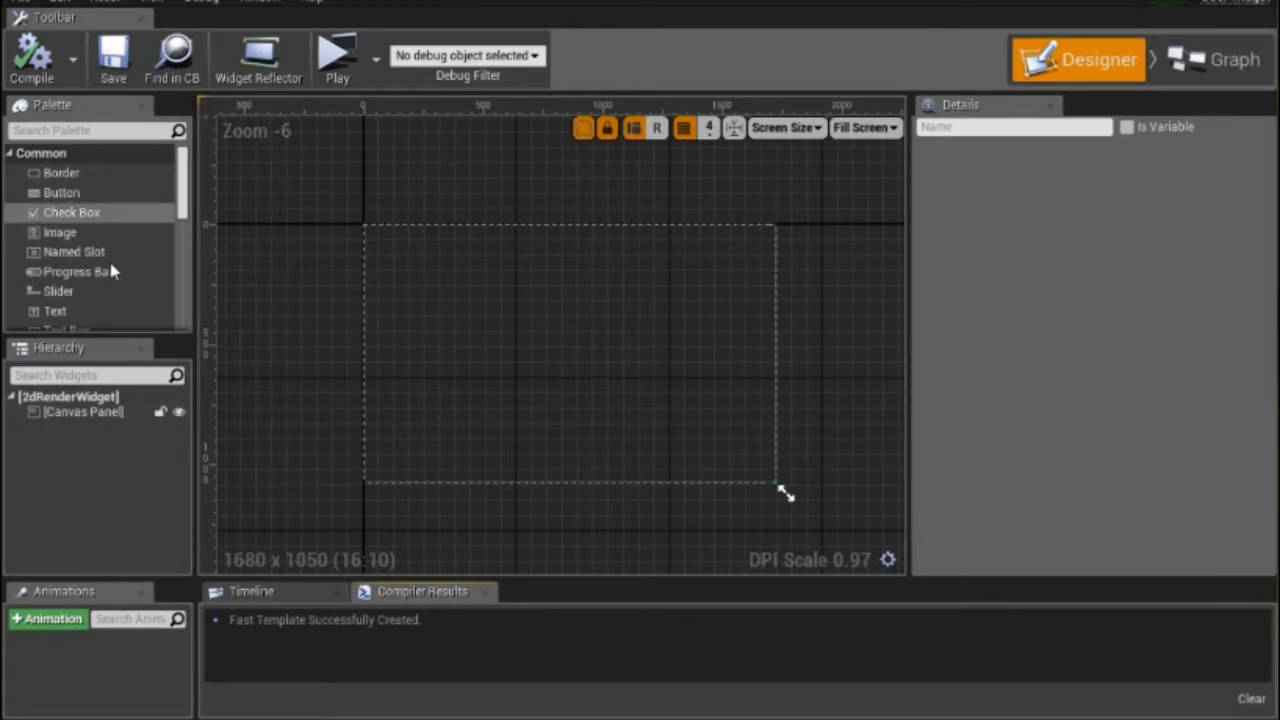
scroll(100, 265, "down", 3)
scroll(100, 262, "up", 3)
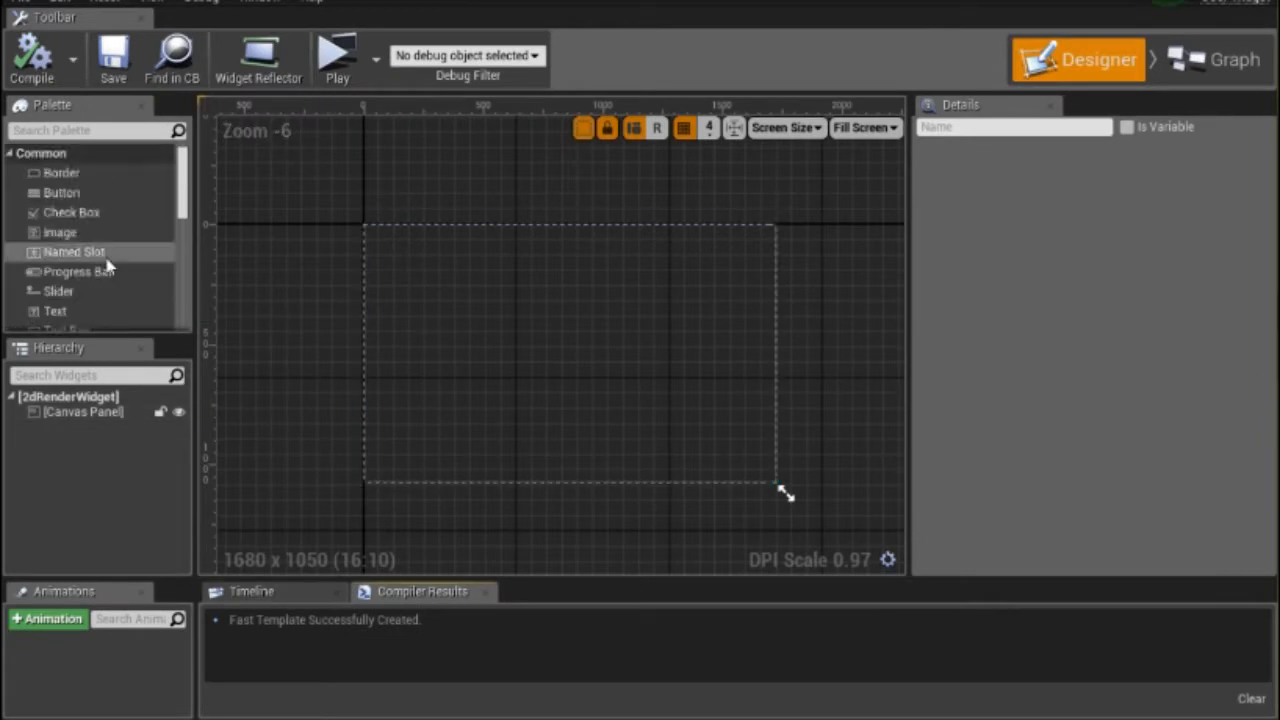
left_click_drag(72, 233, 512, 278)
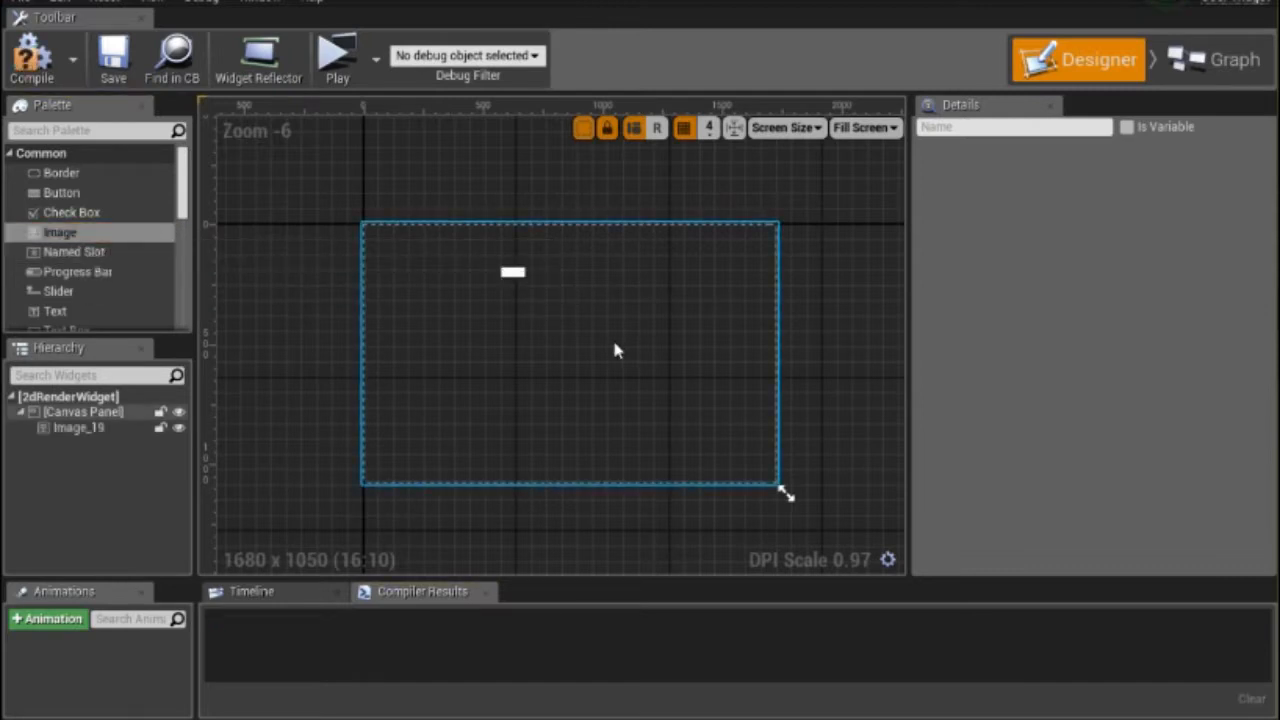
- Spread the image's anchors to all four canvas corners and enlarge it to right and bottom offsets of about 369 and 152
left_click(514, 275)
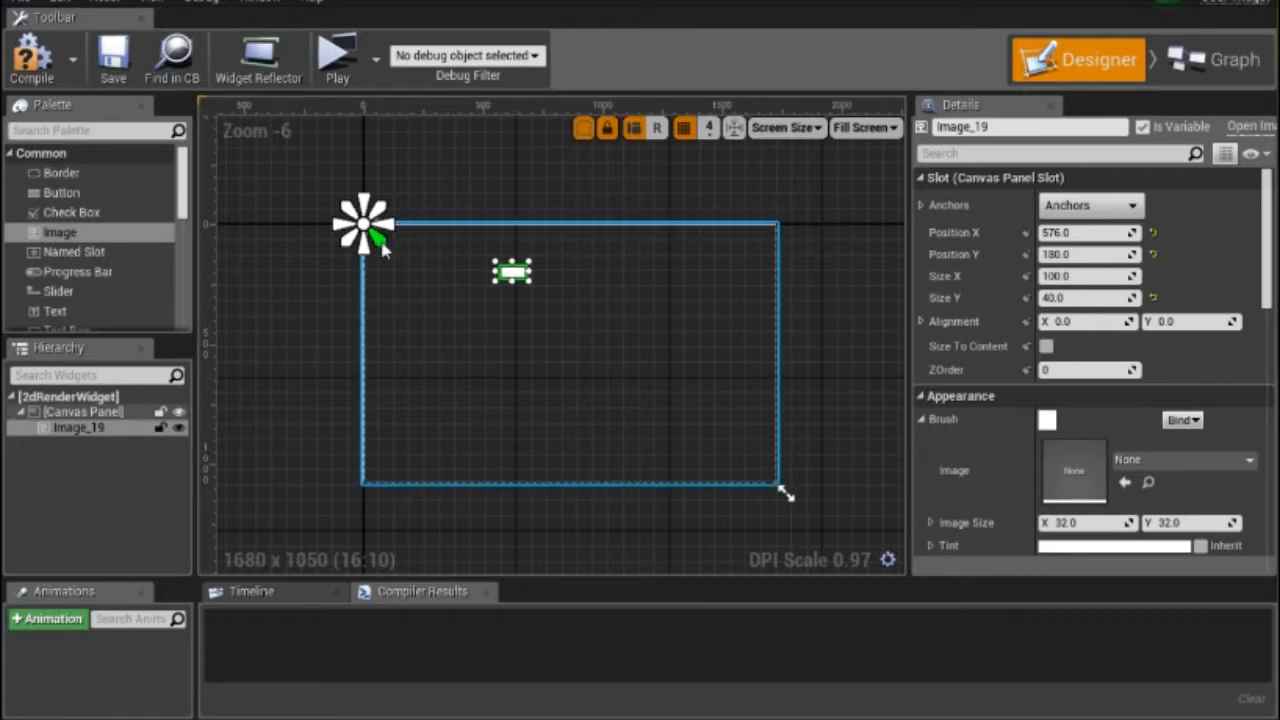
left_click_drag(378, 238, 844, 541)
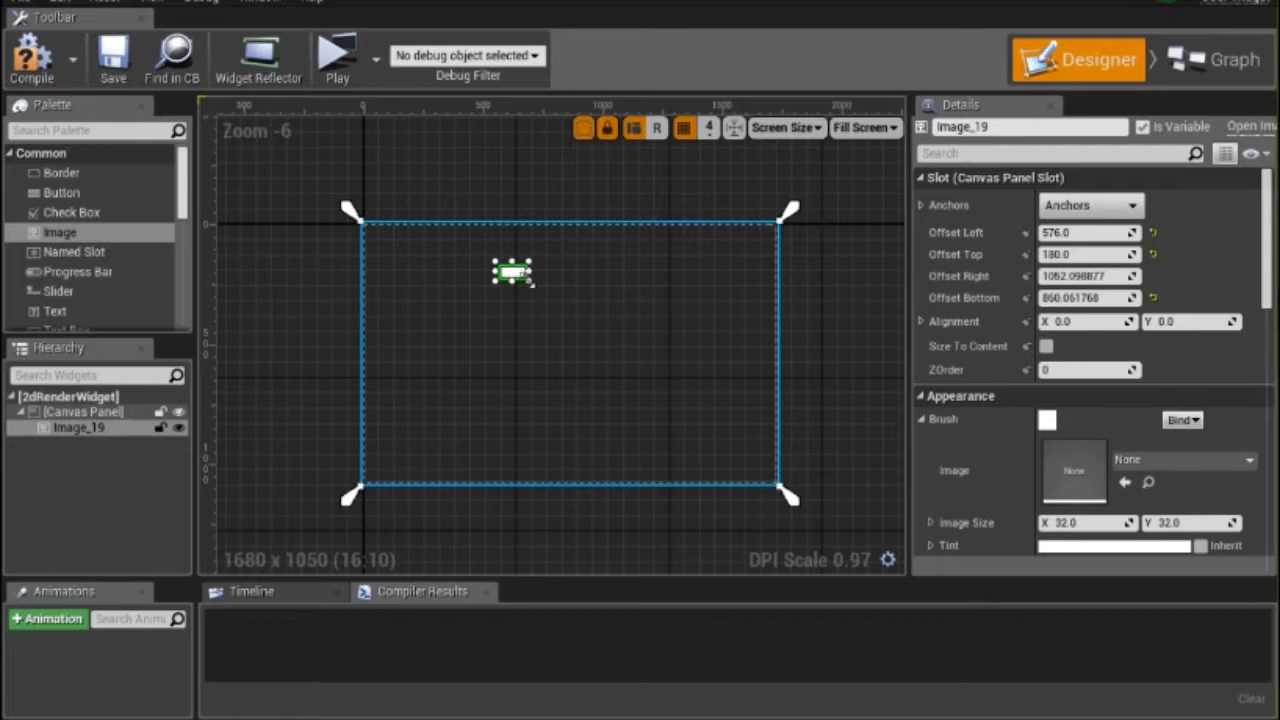
left_click_drag(532, 283, 729, 423)
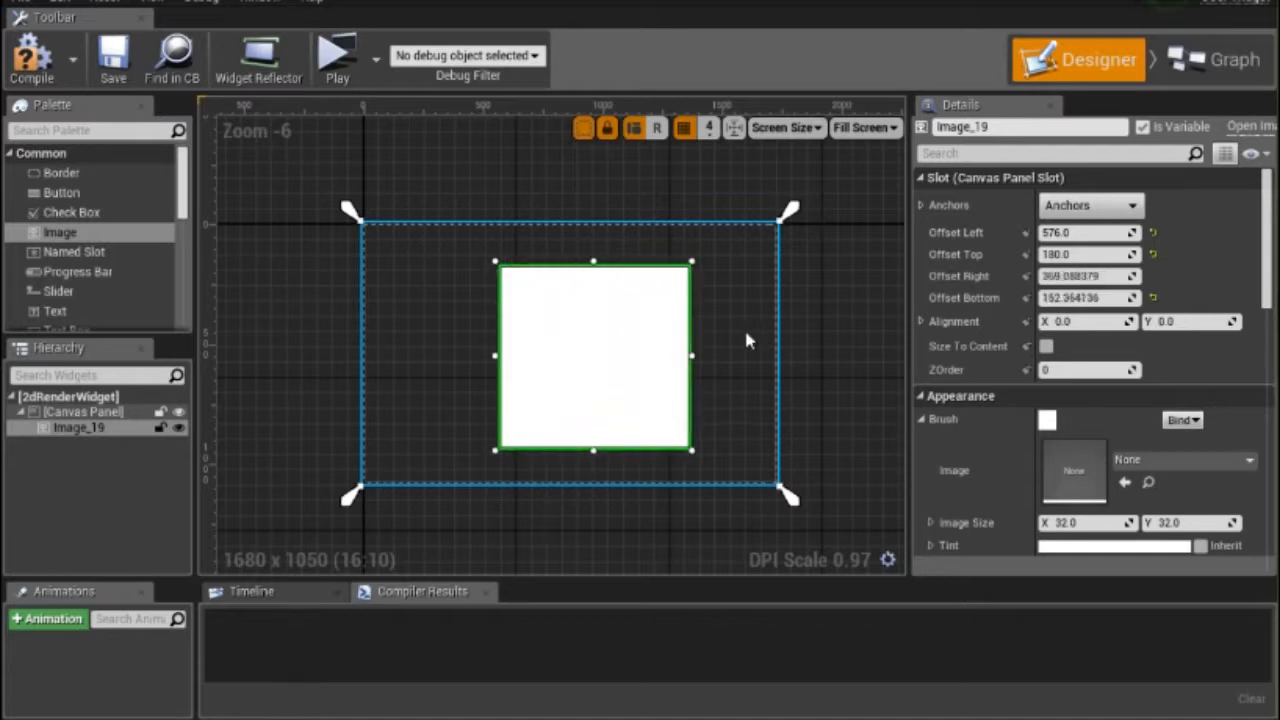
- Set the image's left offset to 500
left_click(1078, 232)
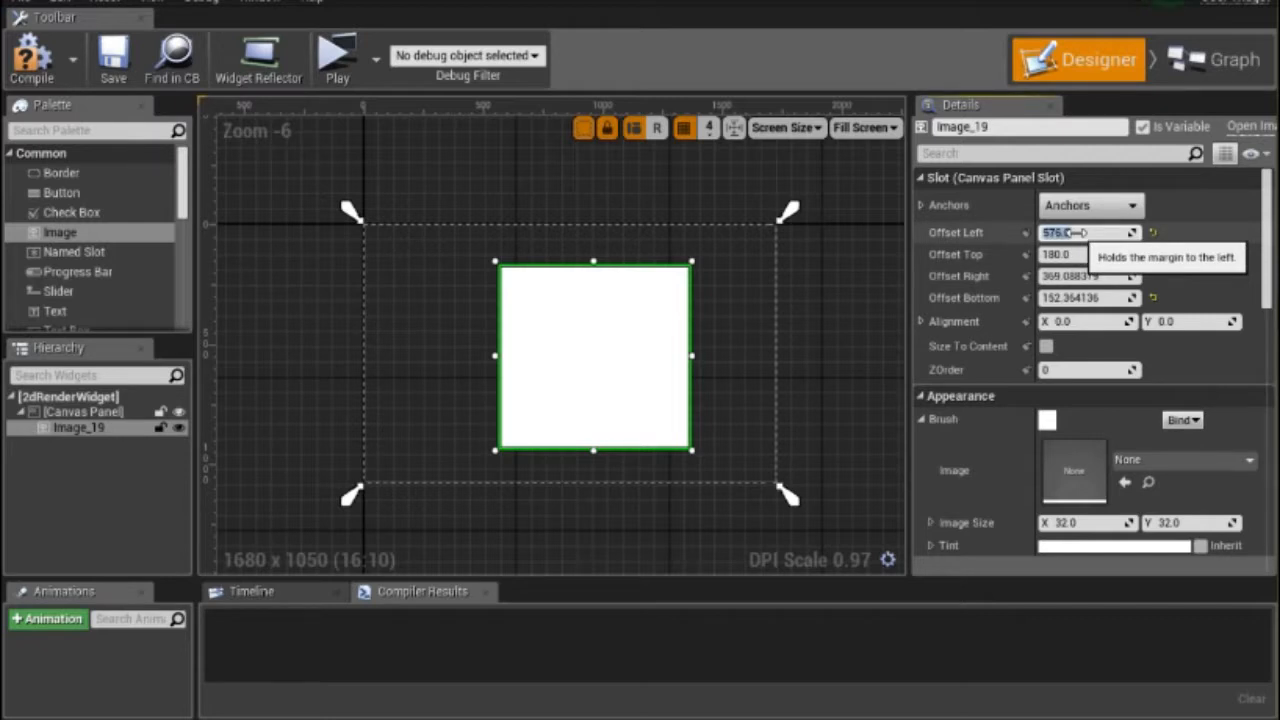
type("500")
key("Return")
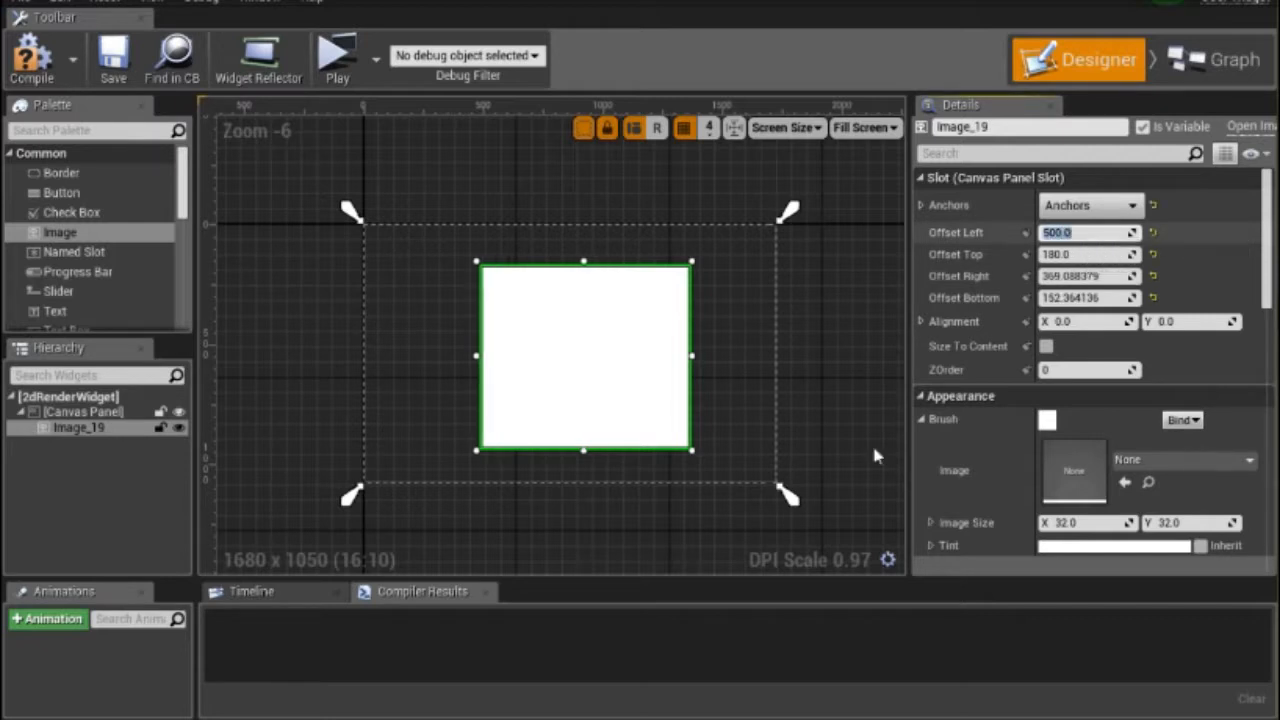
- Collapse the image's anchors back to the canvas's top-left corner and set its Size X to 800
left_click_drag(786, 493, 363, 222)
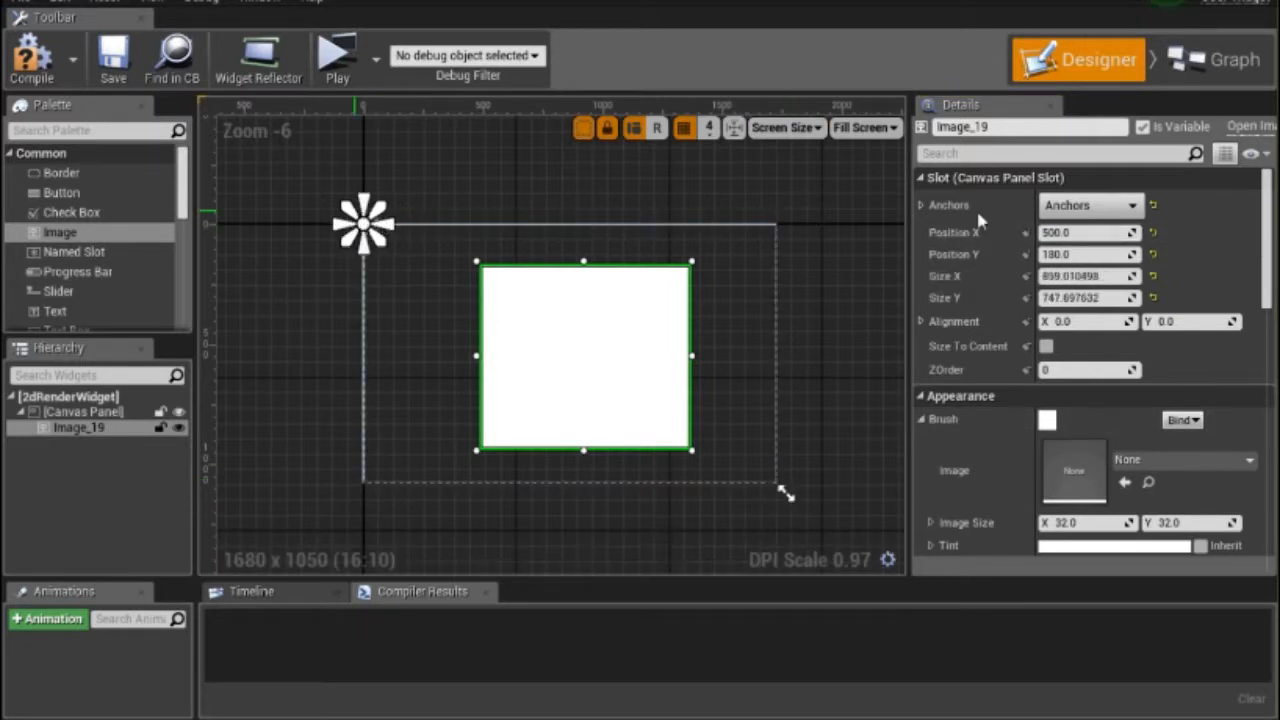
left_click(1112, 277)
type("800")
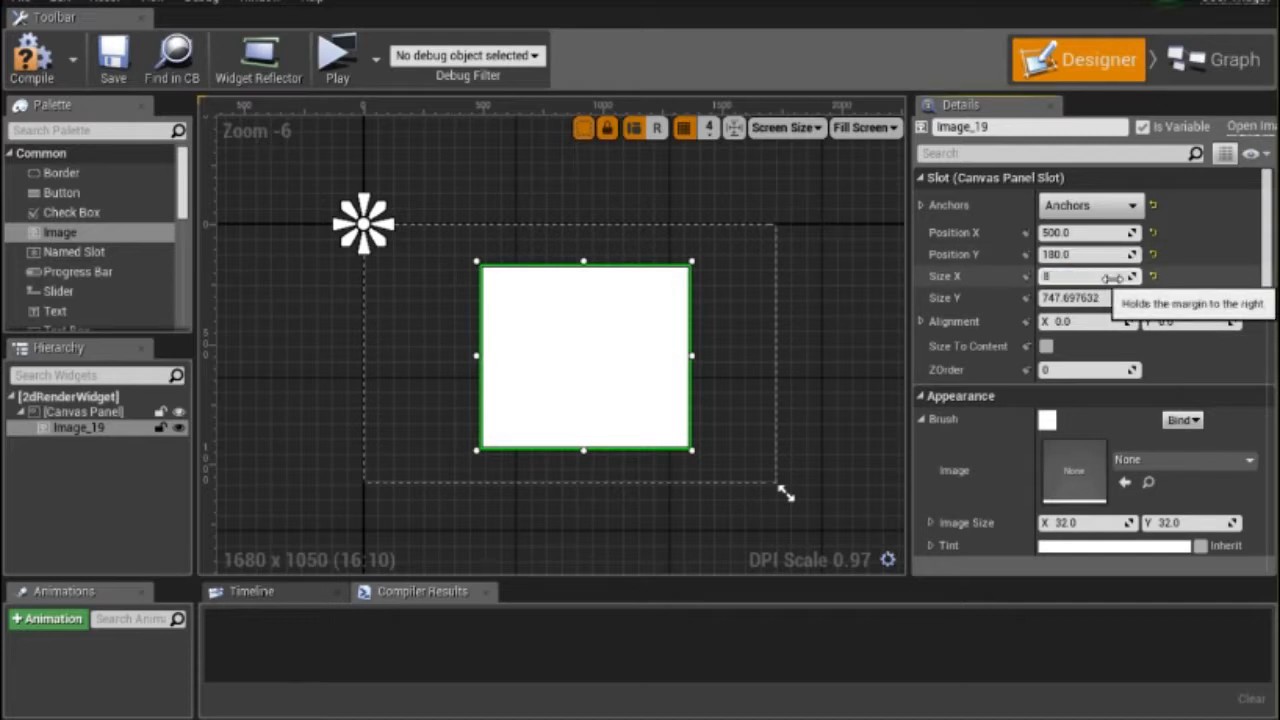
key("Return")
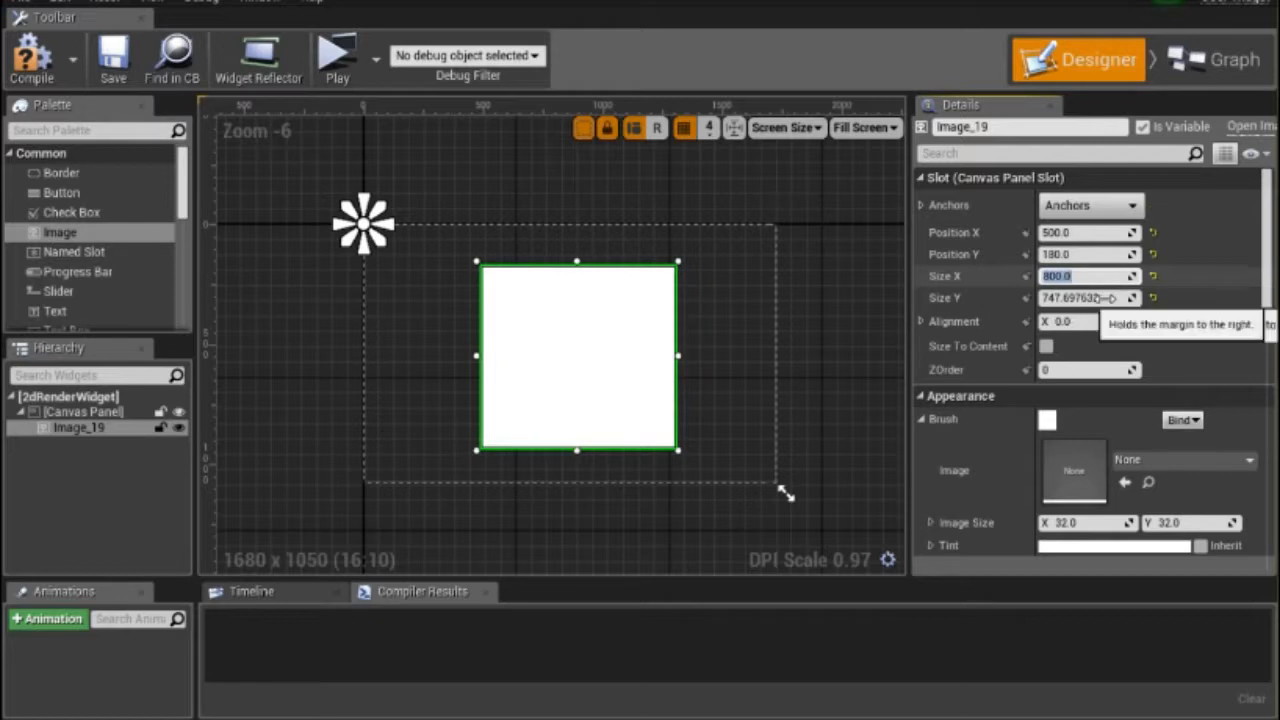
- Set the image's Size Y to 800 and stretch its anchors to the four corners of the canvas
left_click(1108, 298)
type("800")
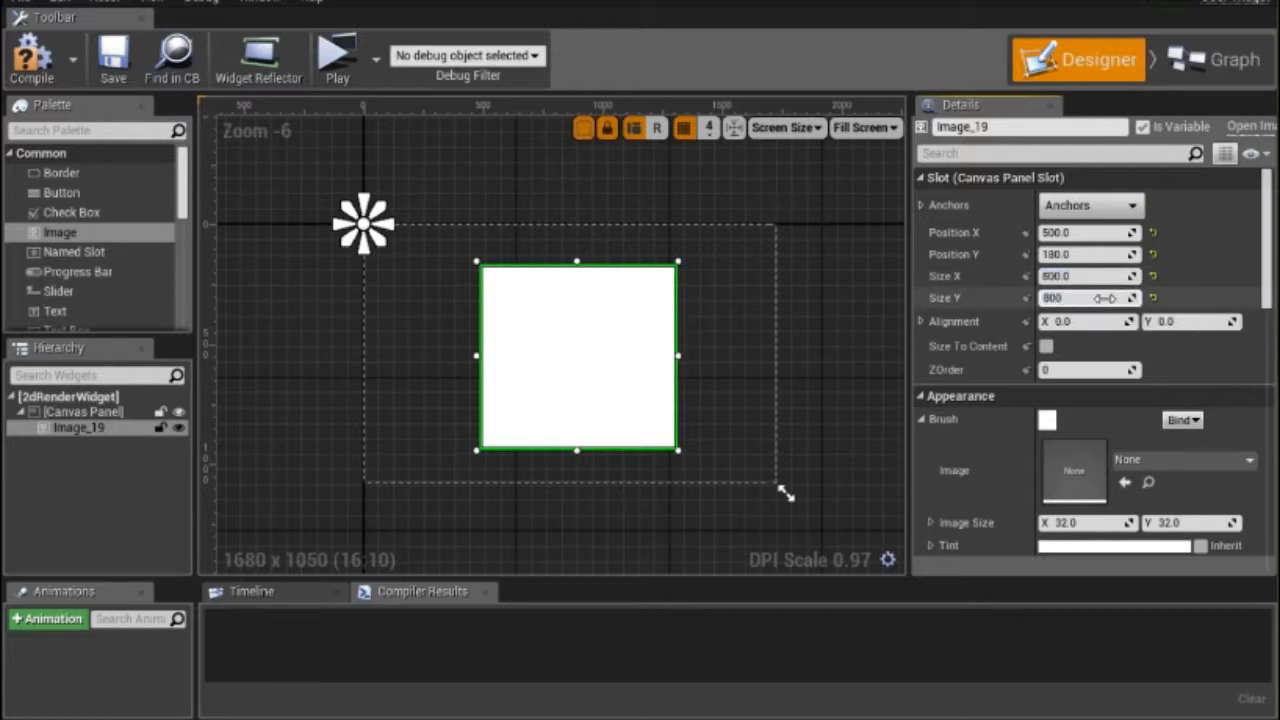
key("Return")
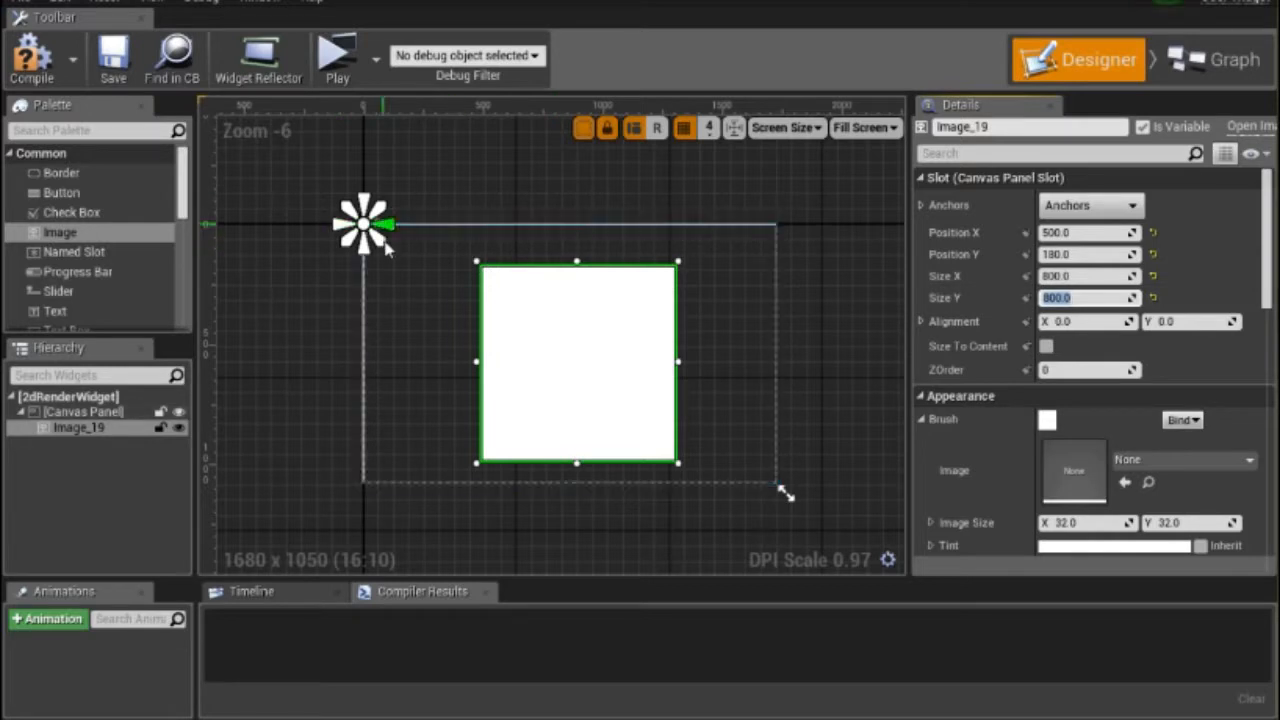
left_click_drag(382, 240, 860, 515)
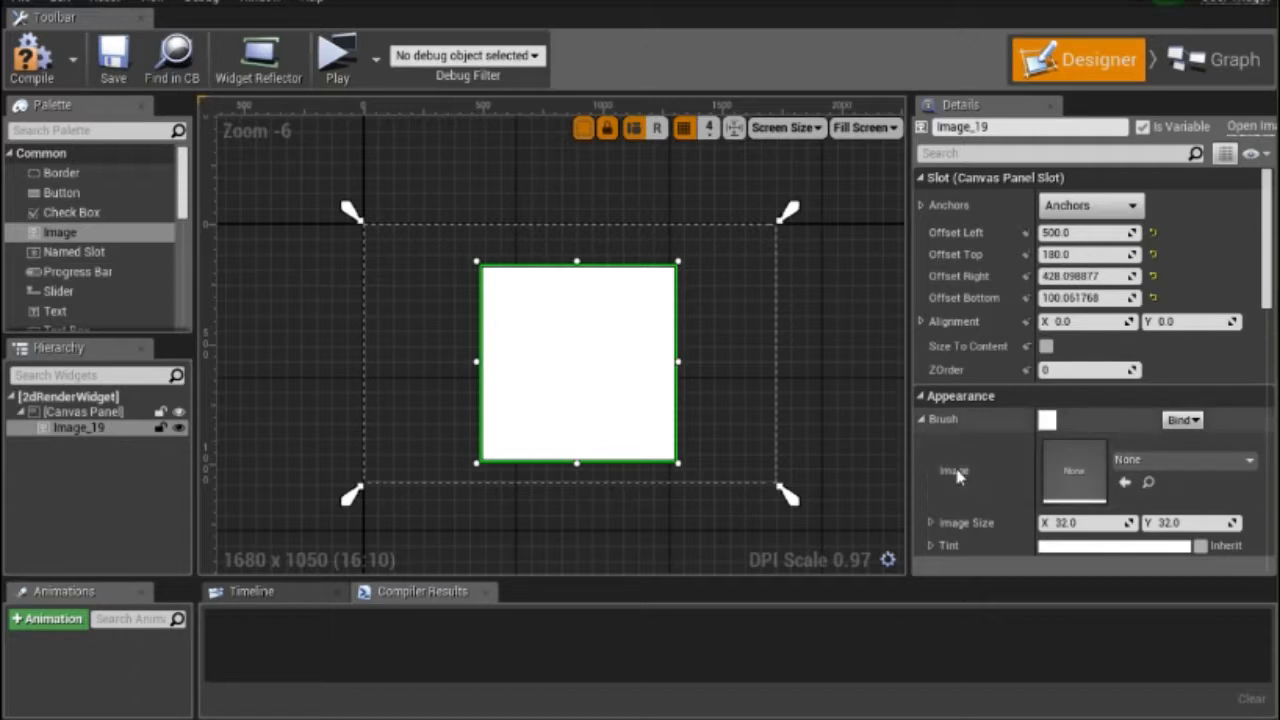
- Try to create a canvas render target under the Maps folder, keeping the name NewCanvasRenderTarget2D, for the image's brush
left_click(1230, 462)
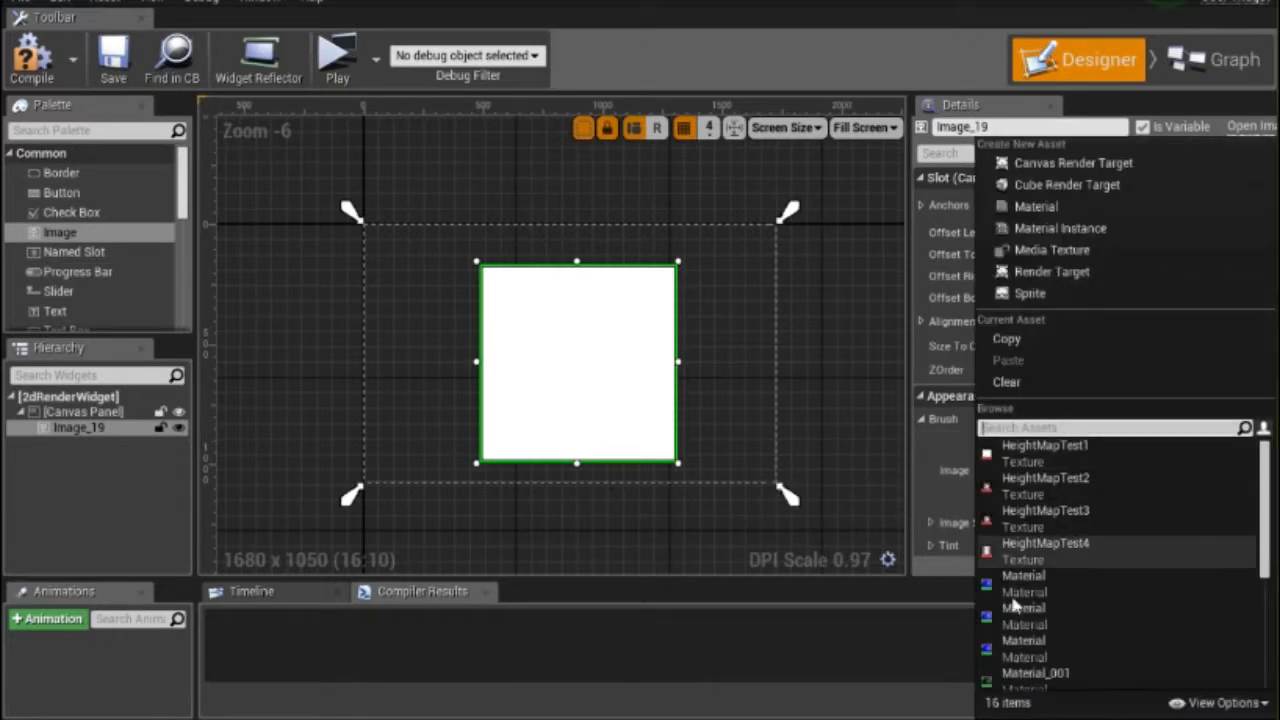
mouse_move(1117, 493)
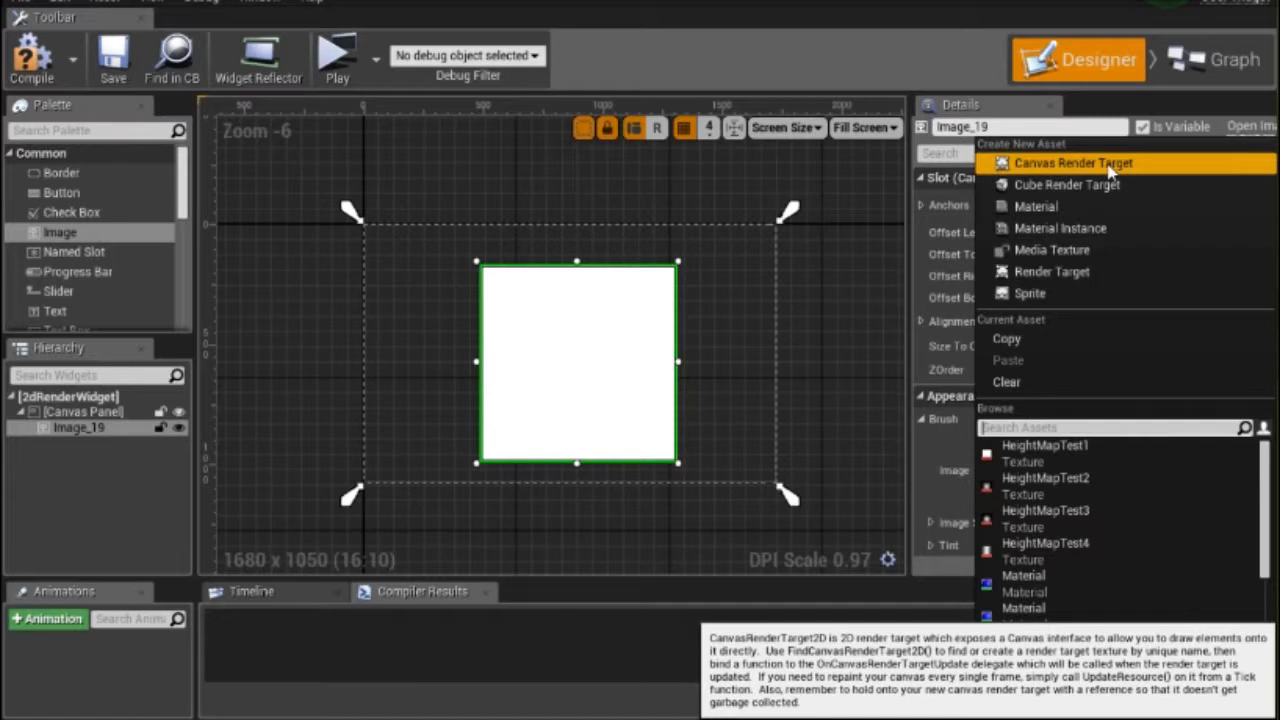
left_click(1110, 168)
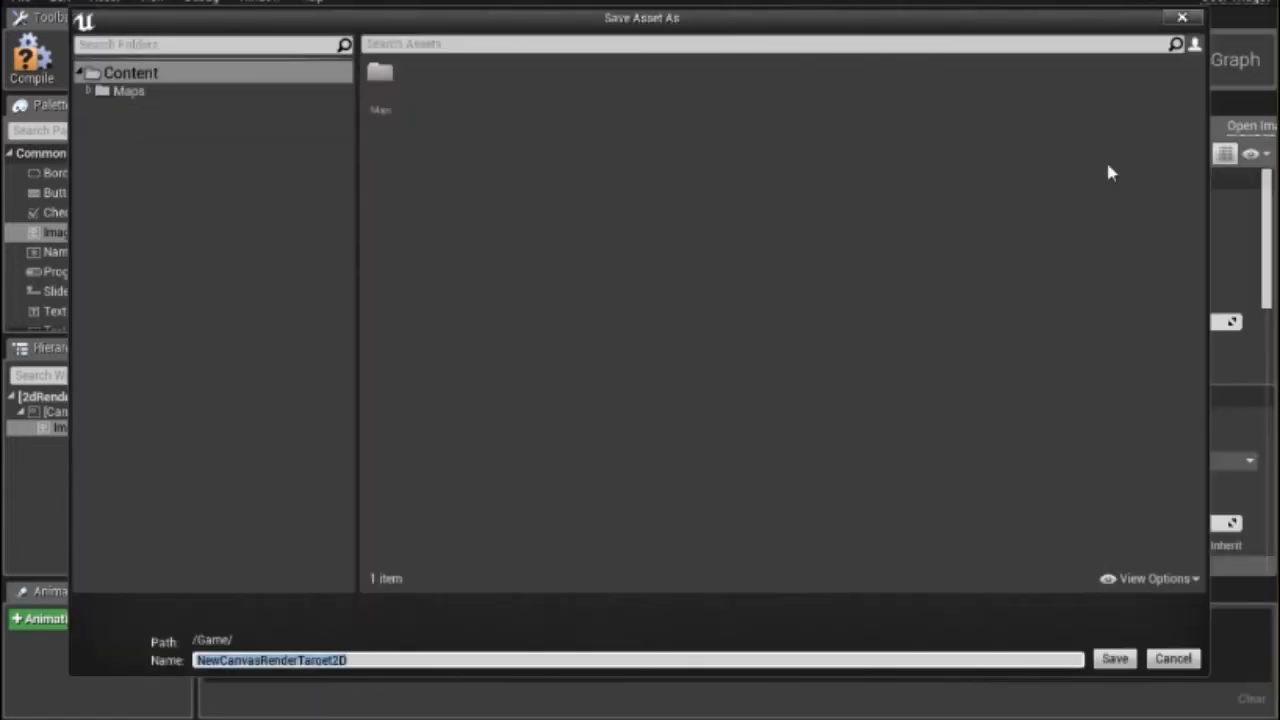
double_click(380, 74)
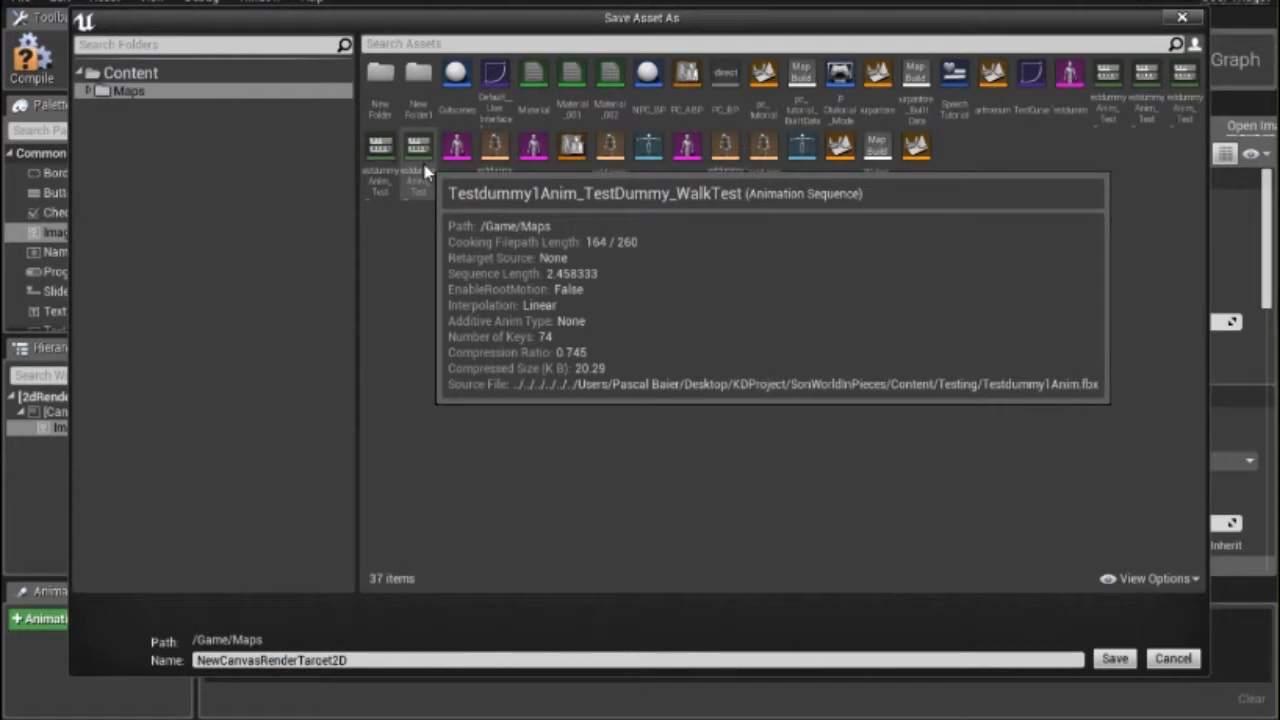
key("Return")
left_click(866, 432)
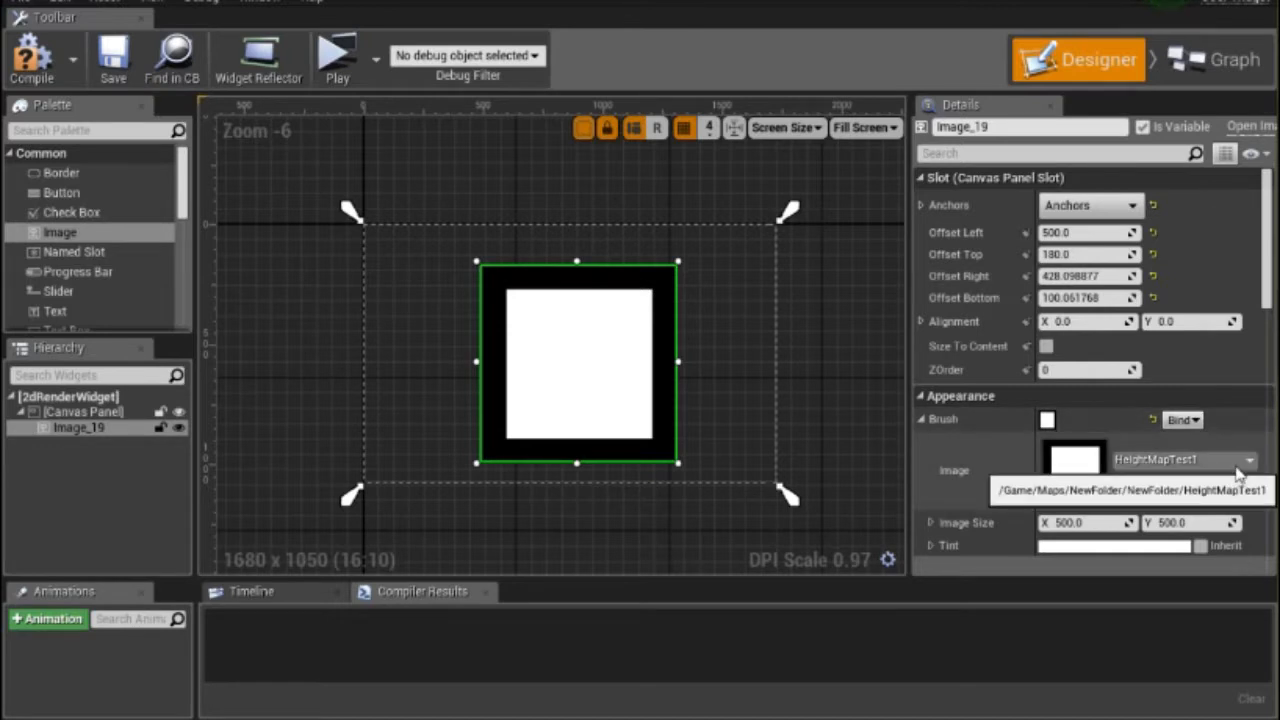
- Start a new canvas render target for the image's brush and name it 2dRenderImage
left_click(1240, 463)
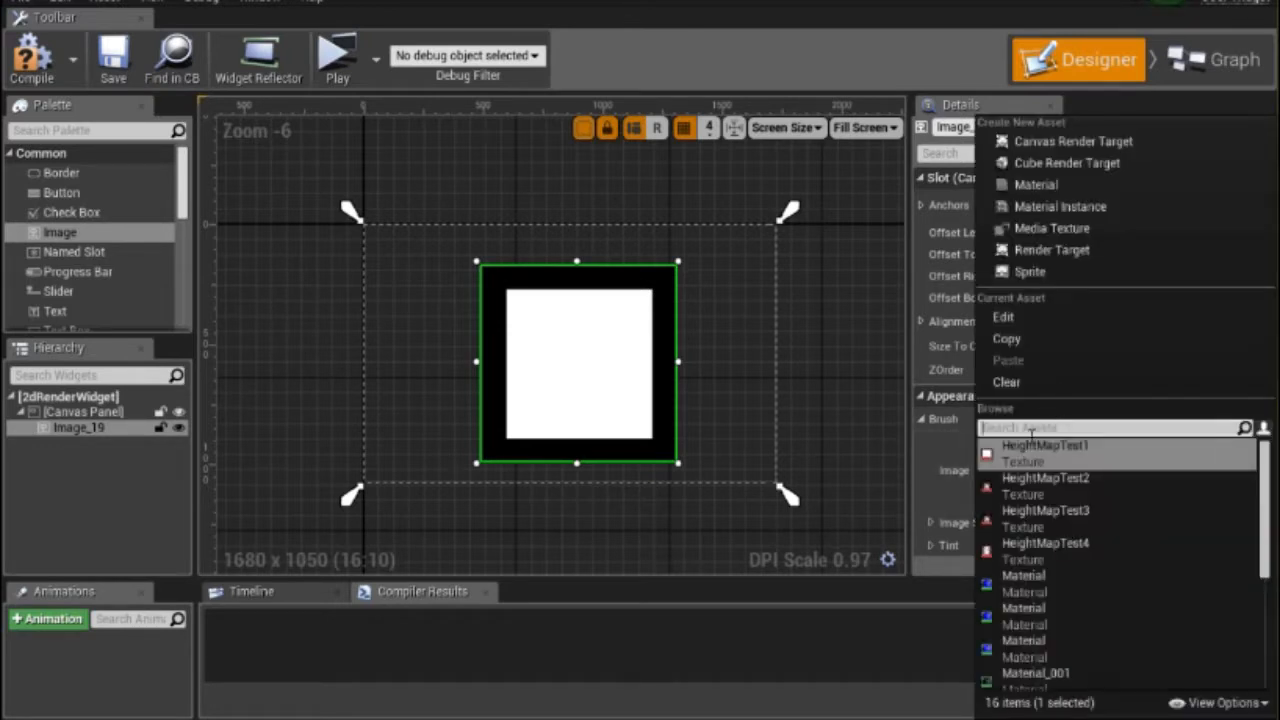
left_click(1068, 146)
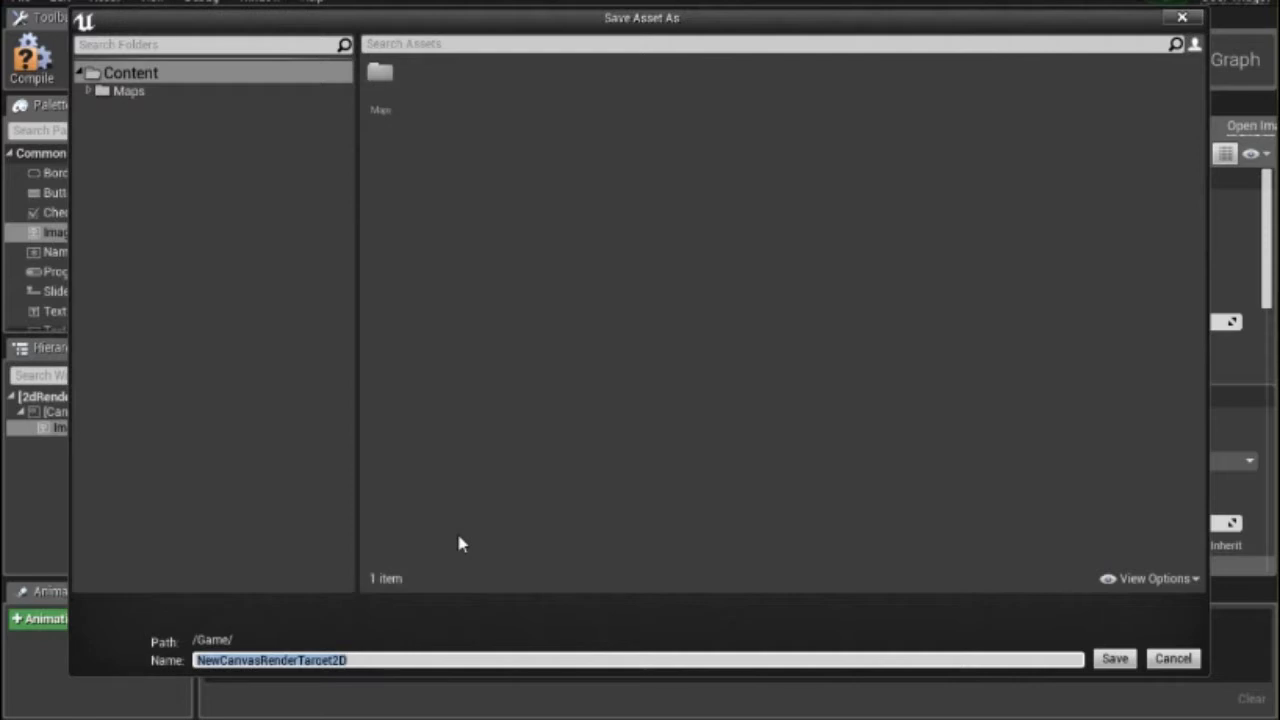
type("2d")
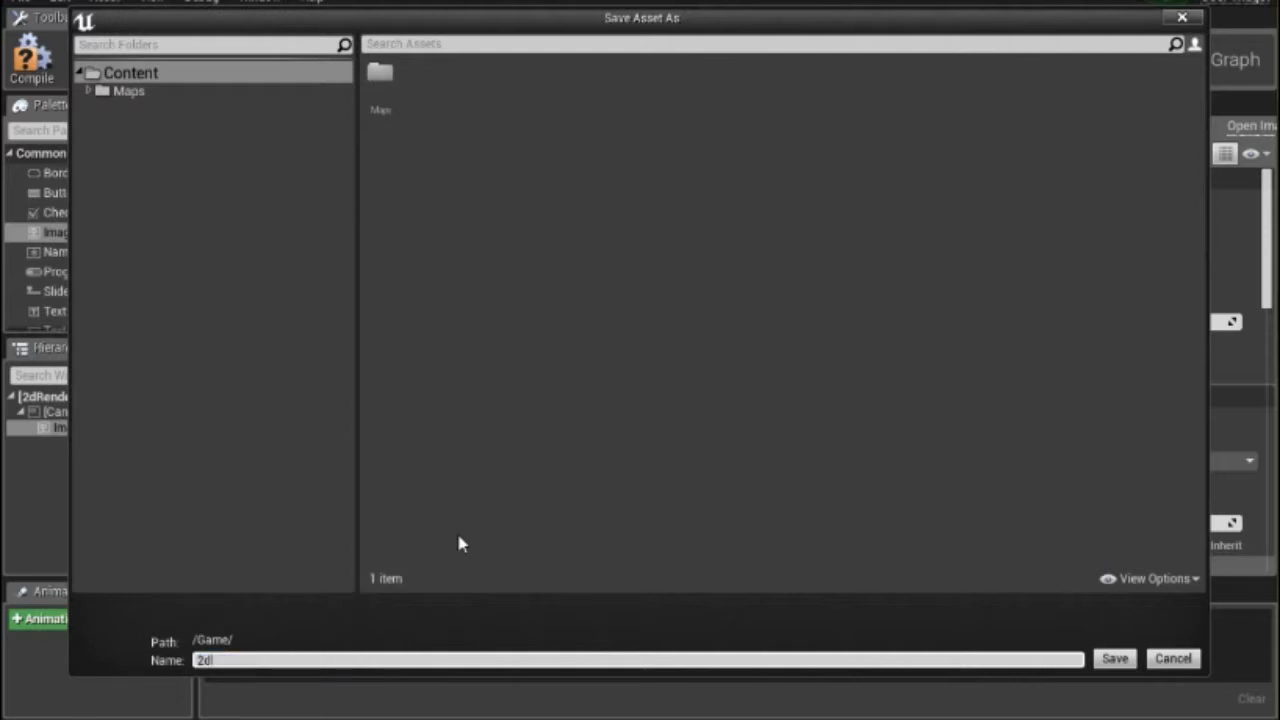
type("Render")
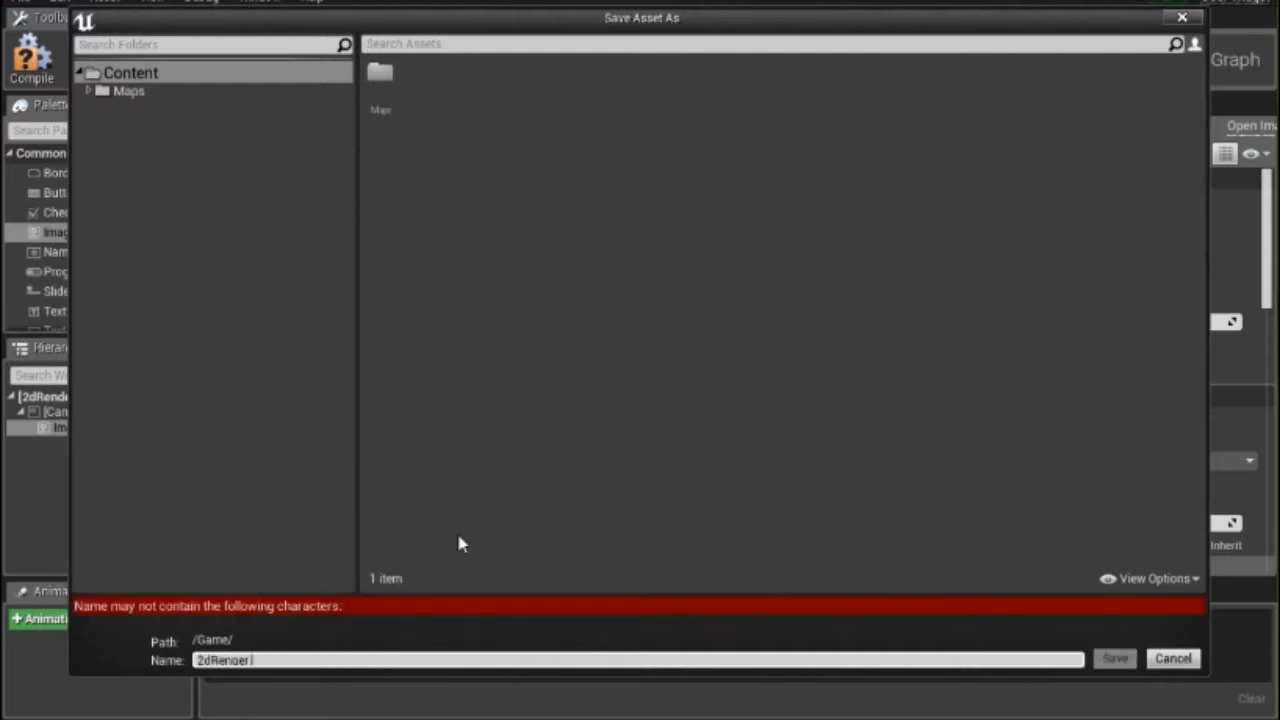
key("BackSpace")
type("Image")
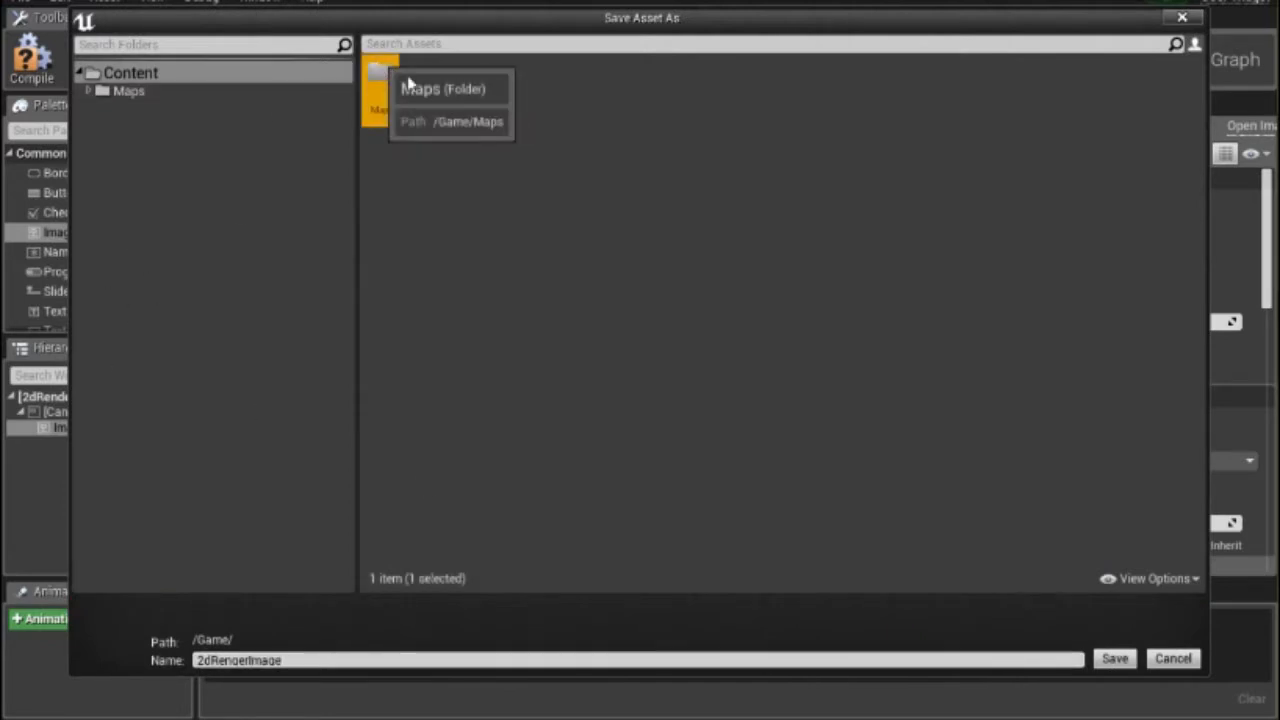
- Save the 2dRengerImage canvas render target in the Maps/NewFolder1/NewFolder folder
double_click(378, 68)
left_click(336, 120)
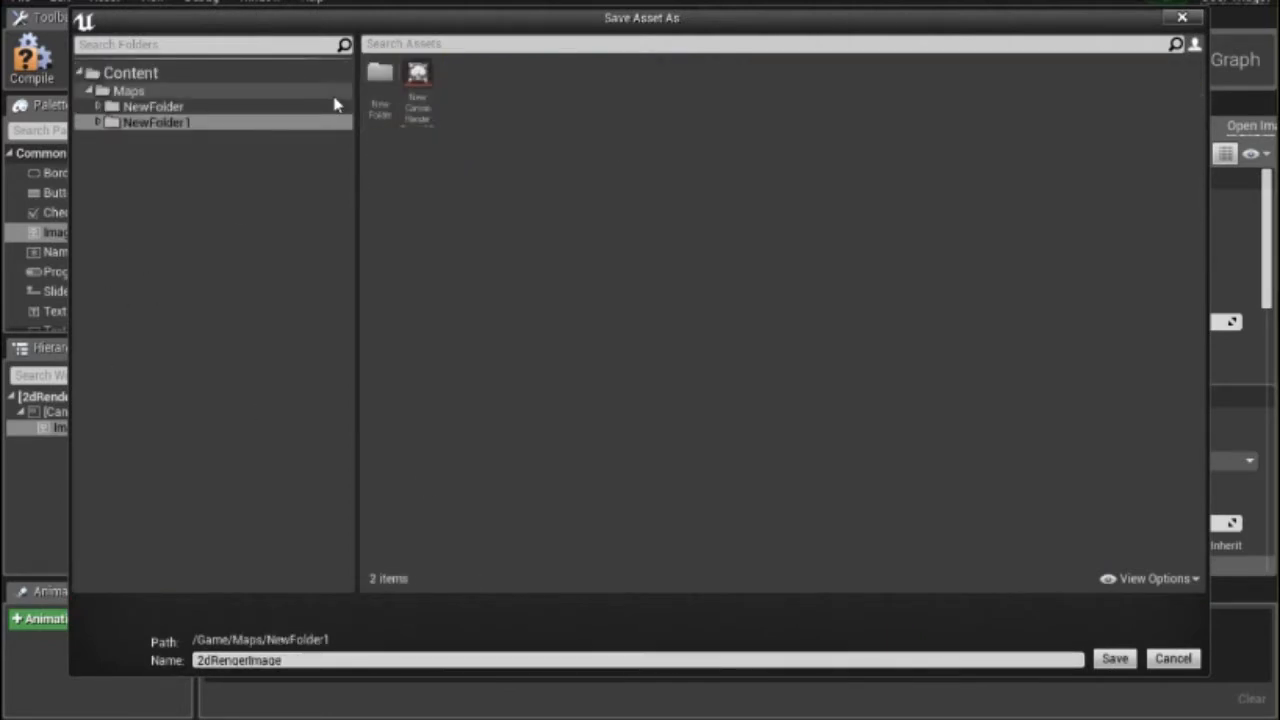
left_click(379, 74)
double_click(379, 74)
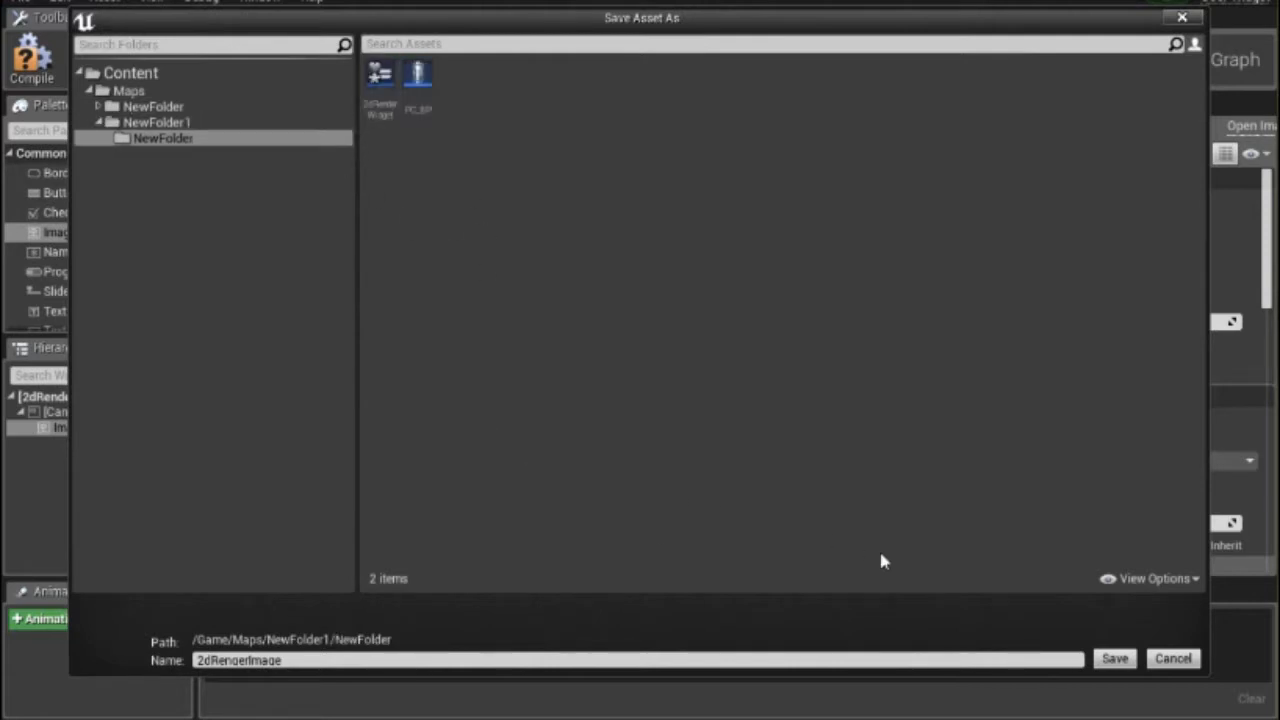
left_click(1100, 658)
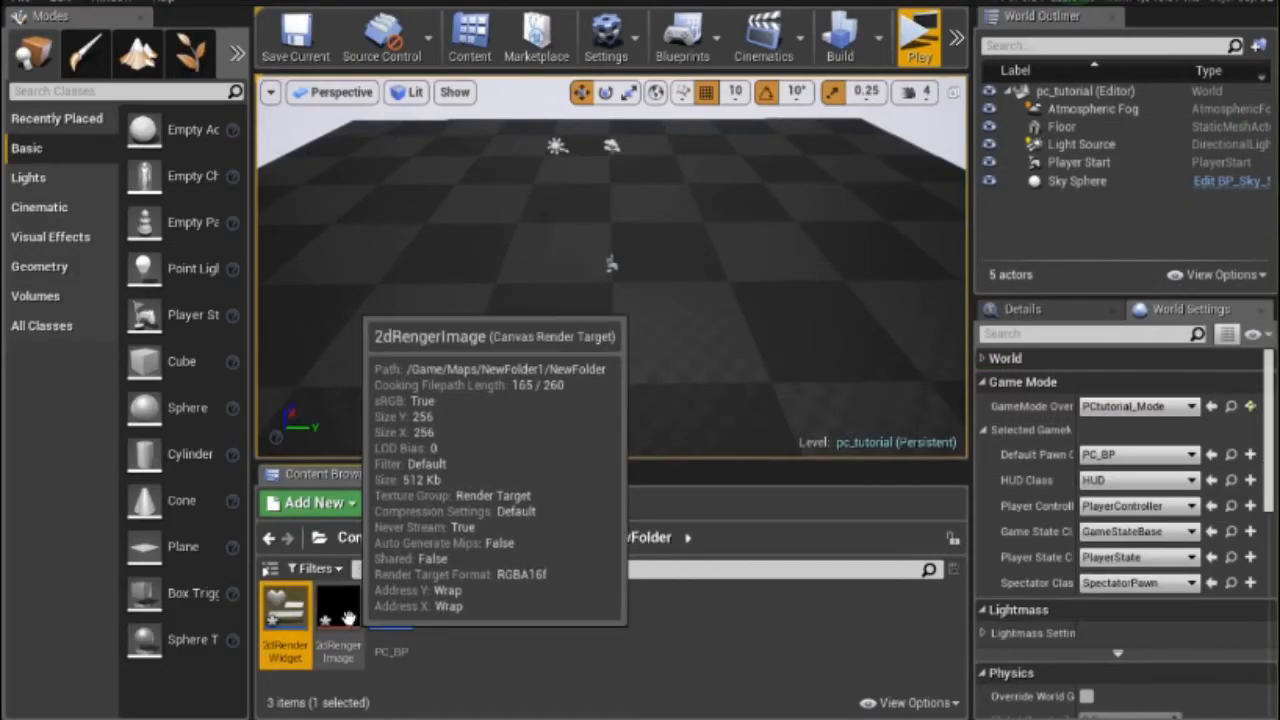
- Open the 2dRengerImage render target and set both its Size X and Size Y to 800
double_click(340, 617)
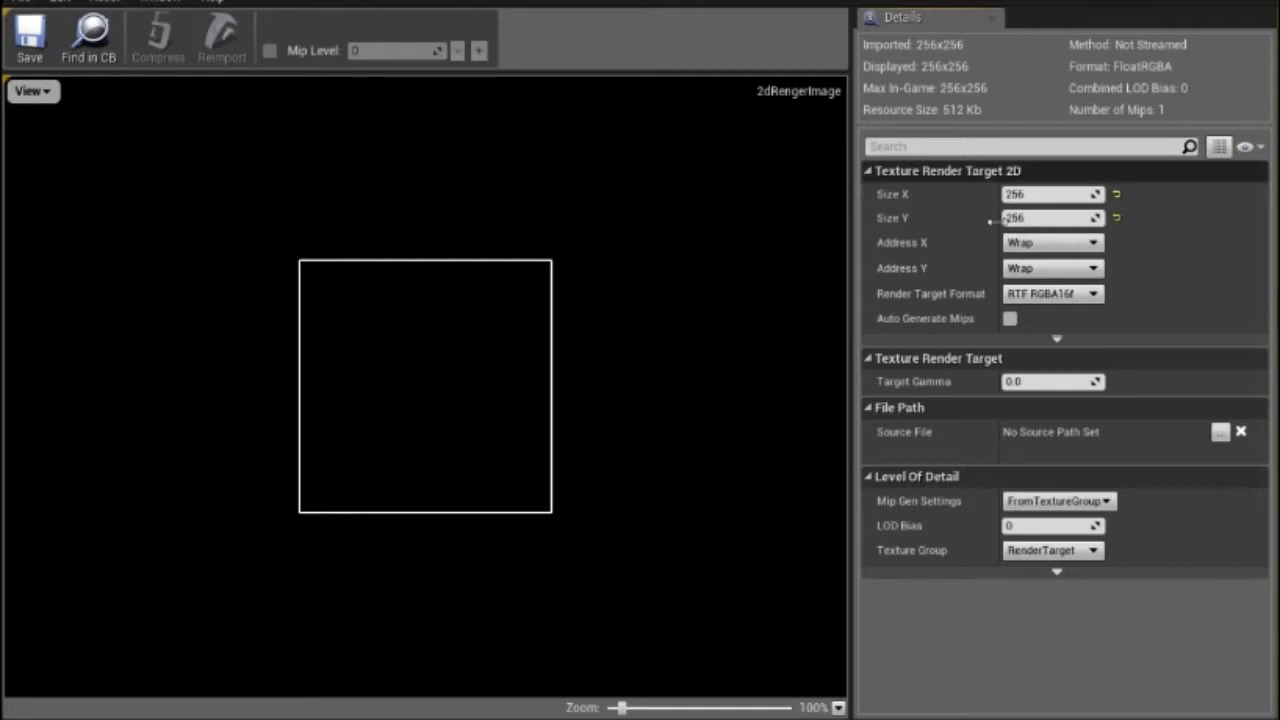
left_click(1076, 197)
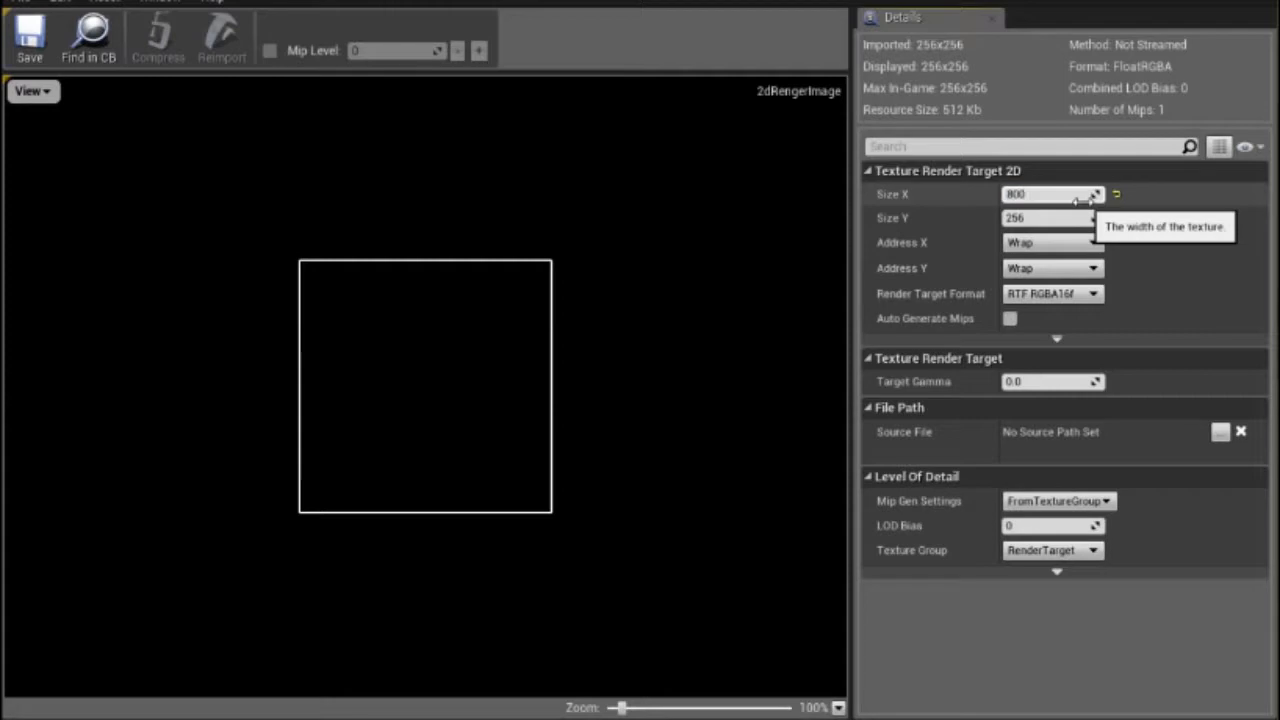
key("Return")
key("Tab")
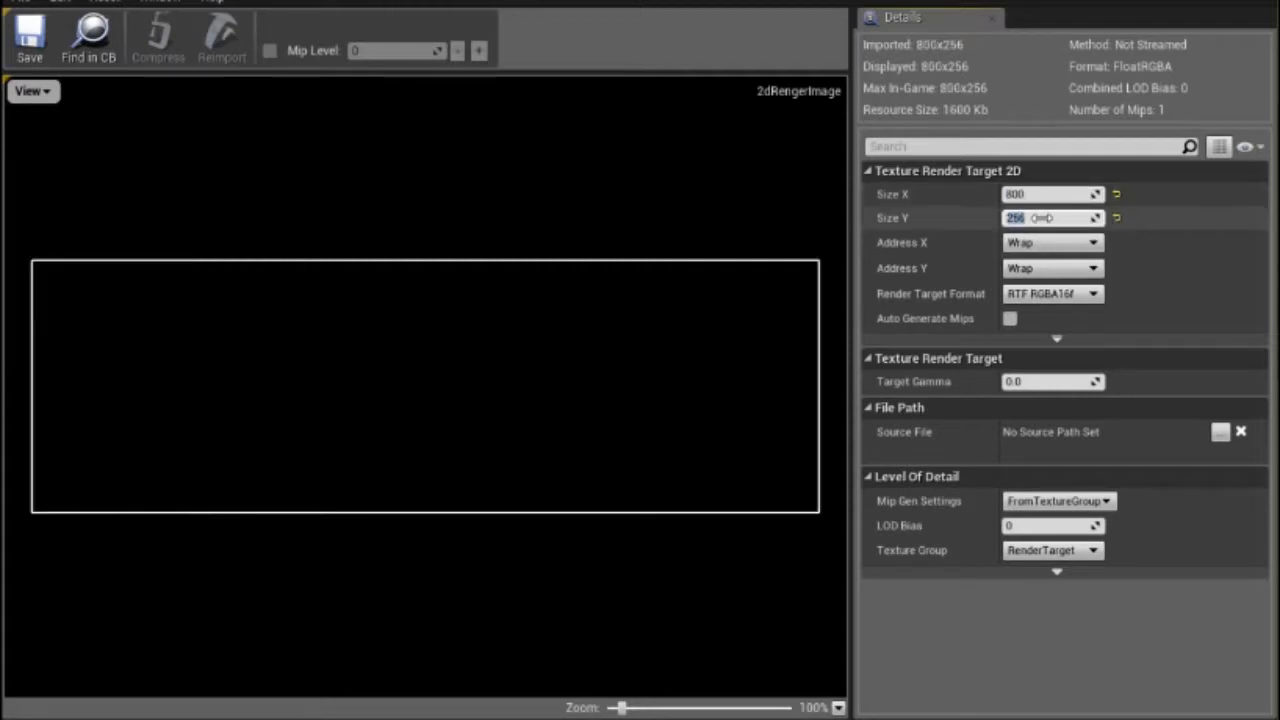
type("800")
key("Return")
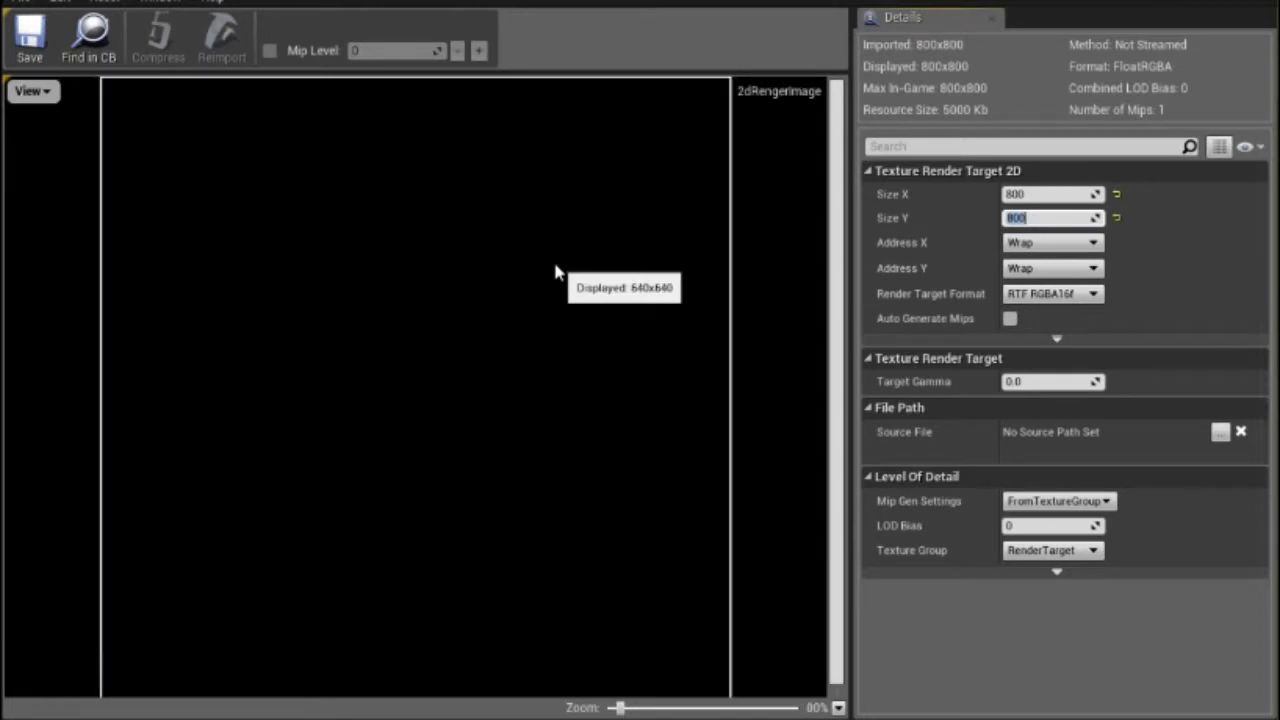
scroll(556, 272, "down", 4)
scroll(556, 272, "up", 2)
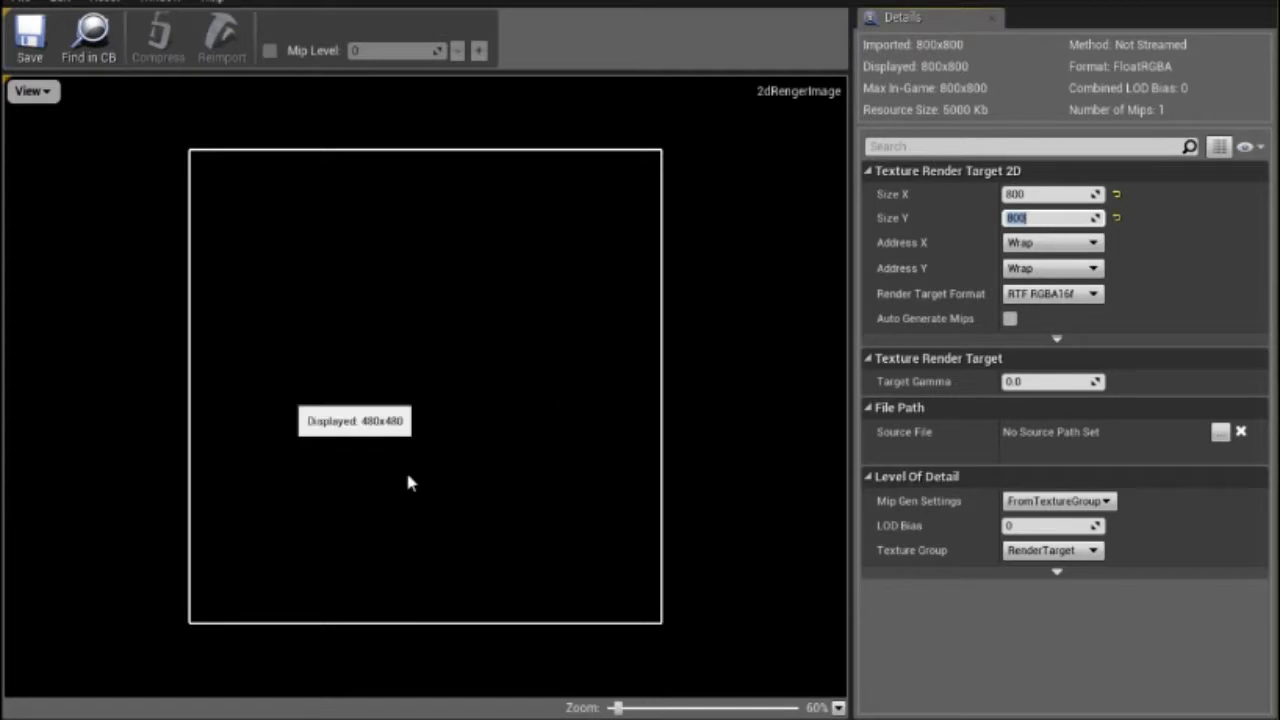
- Switch to the PC_BP blueprint and add a SceneCaptureComponent2D under the capsule component, keeping the default name
left_click(155, 3)
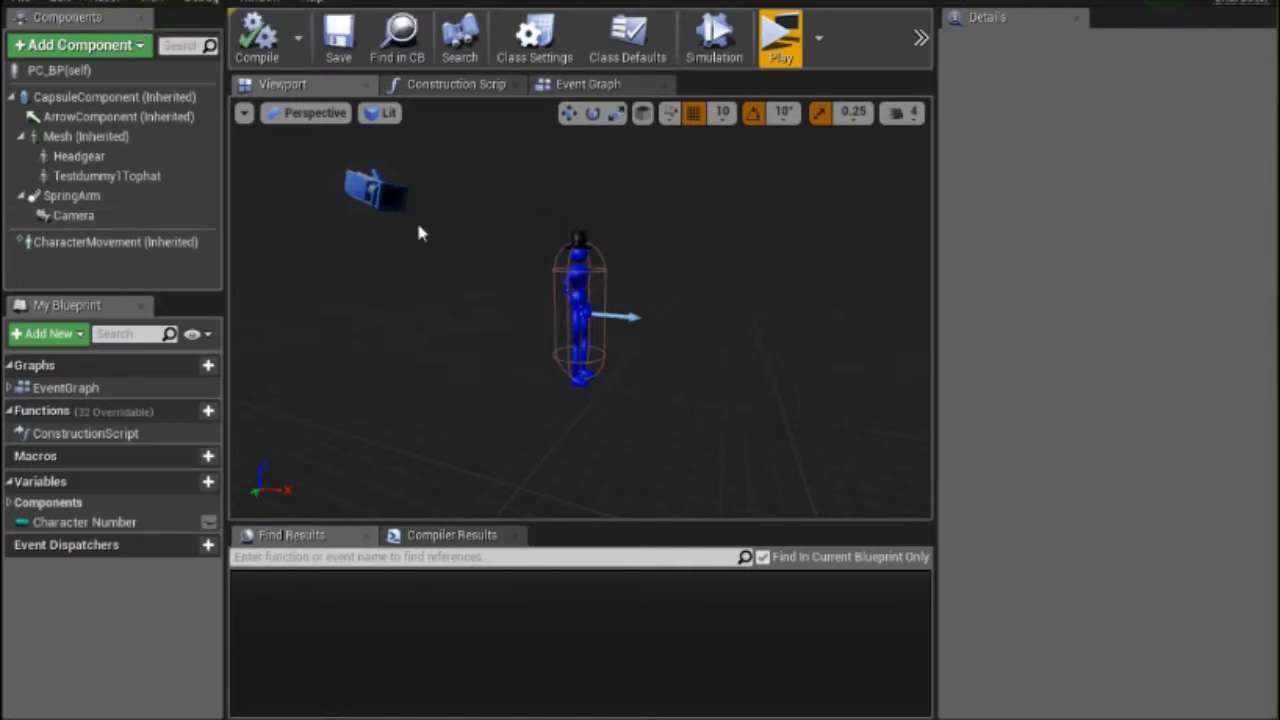
left_click(85, 48)
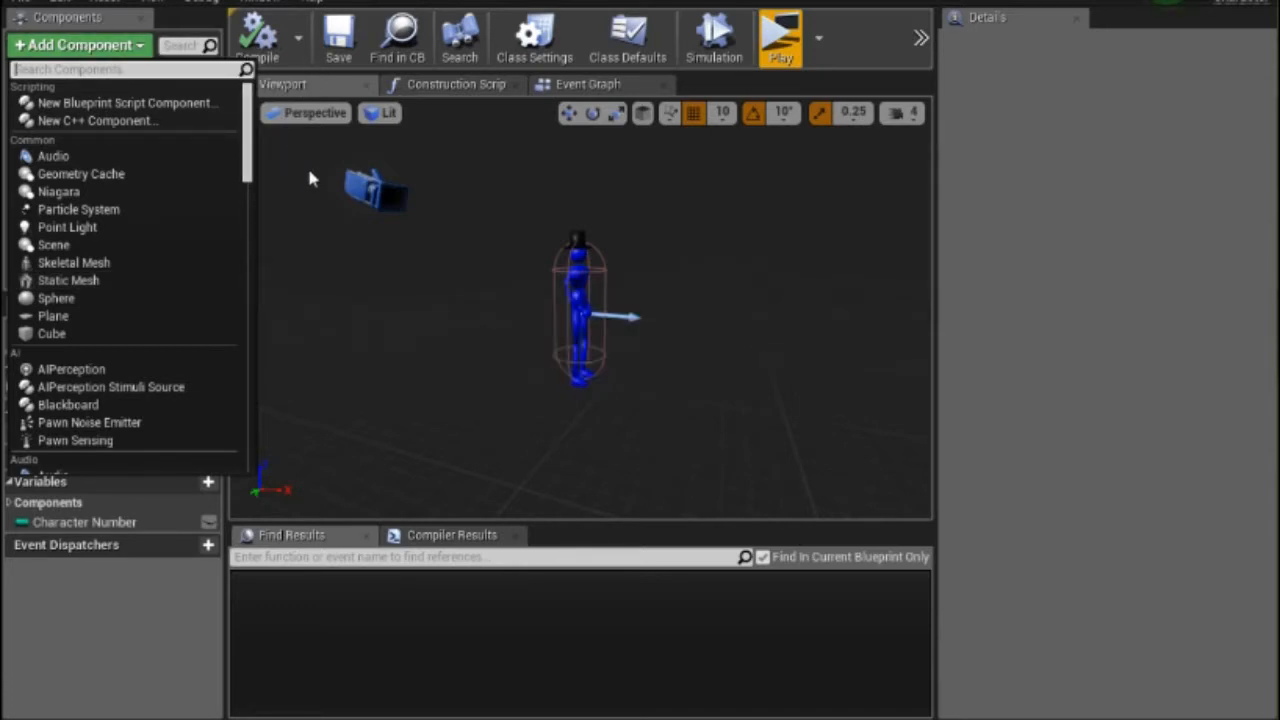
key("Escape")
left_click(569, 260)
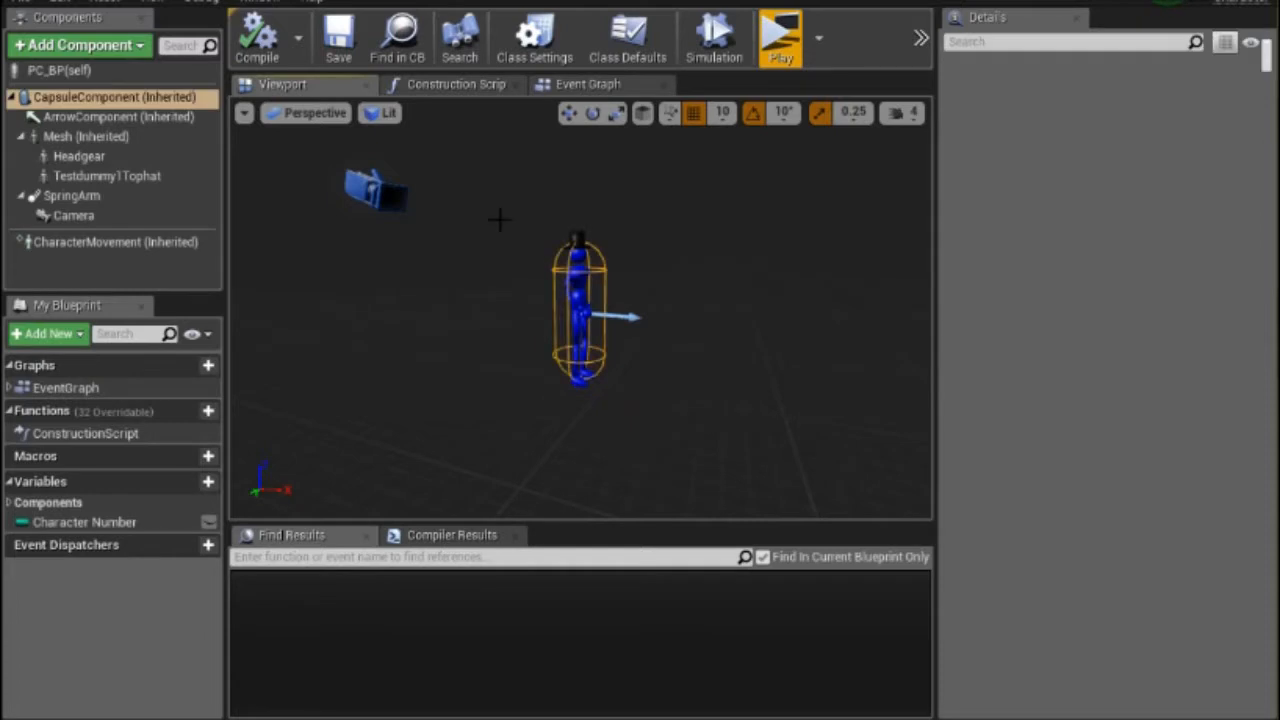
left_click(89, 138)
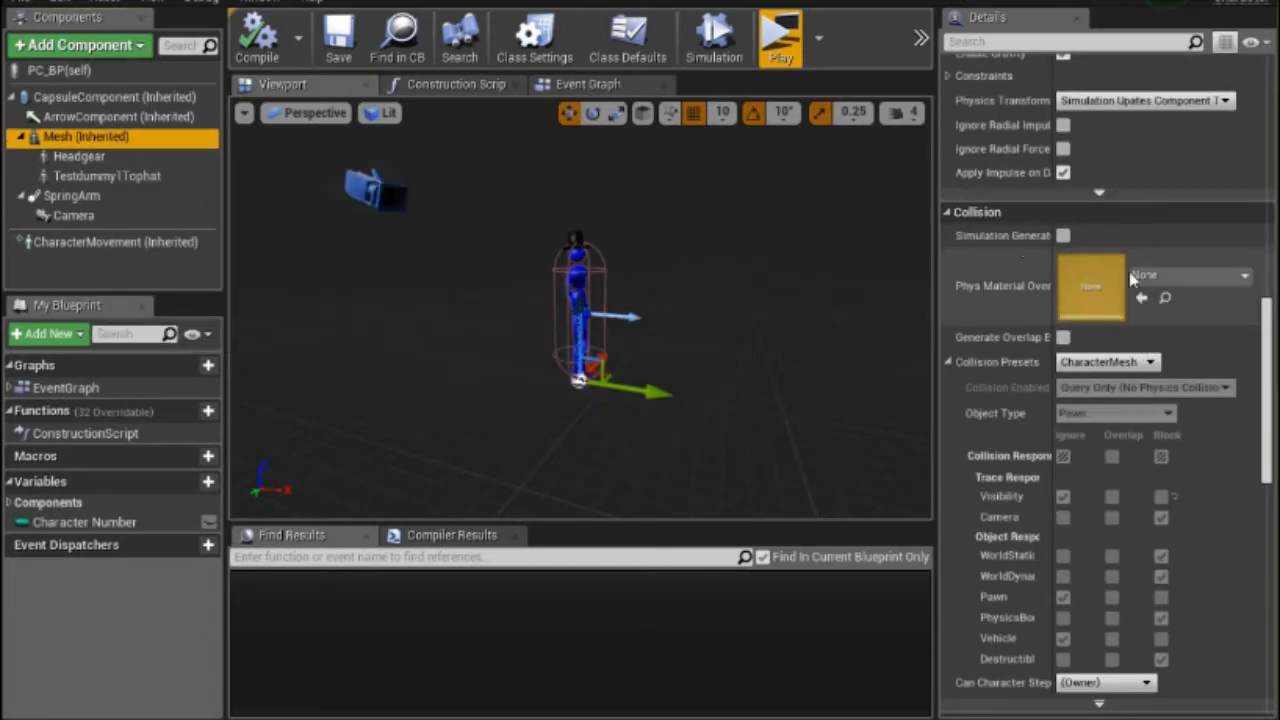
scroll(1134, 300, "up", 8)
scroll(1134, 308, "up", 3)
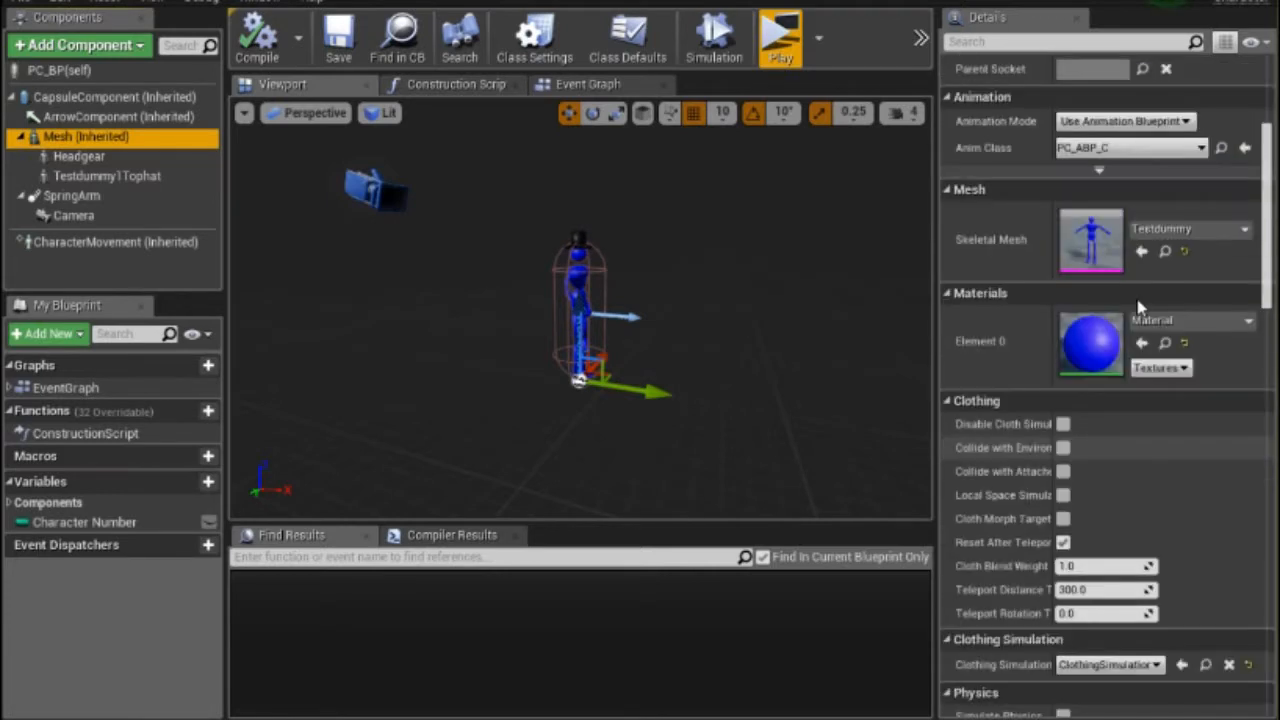
scroll(965, 200, "up", 3)
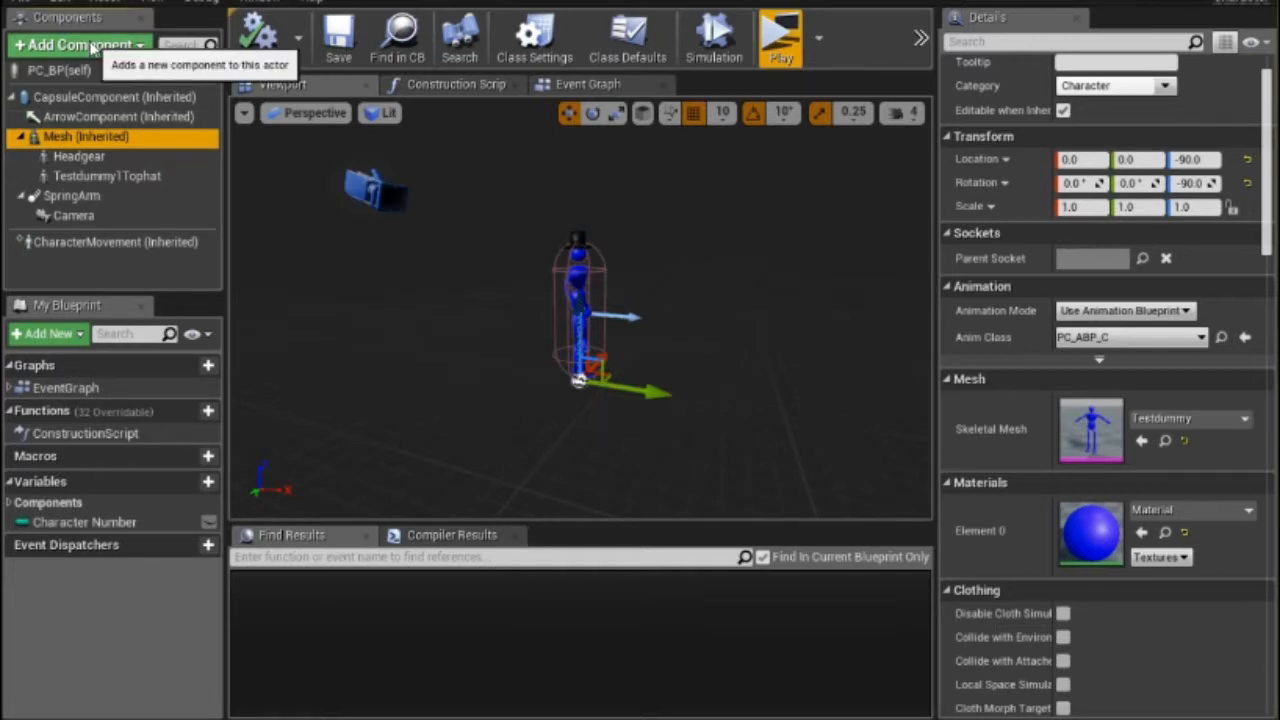
left_click(68, 98)
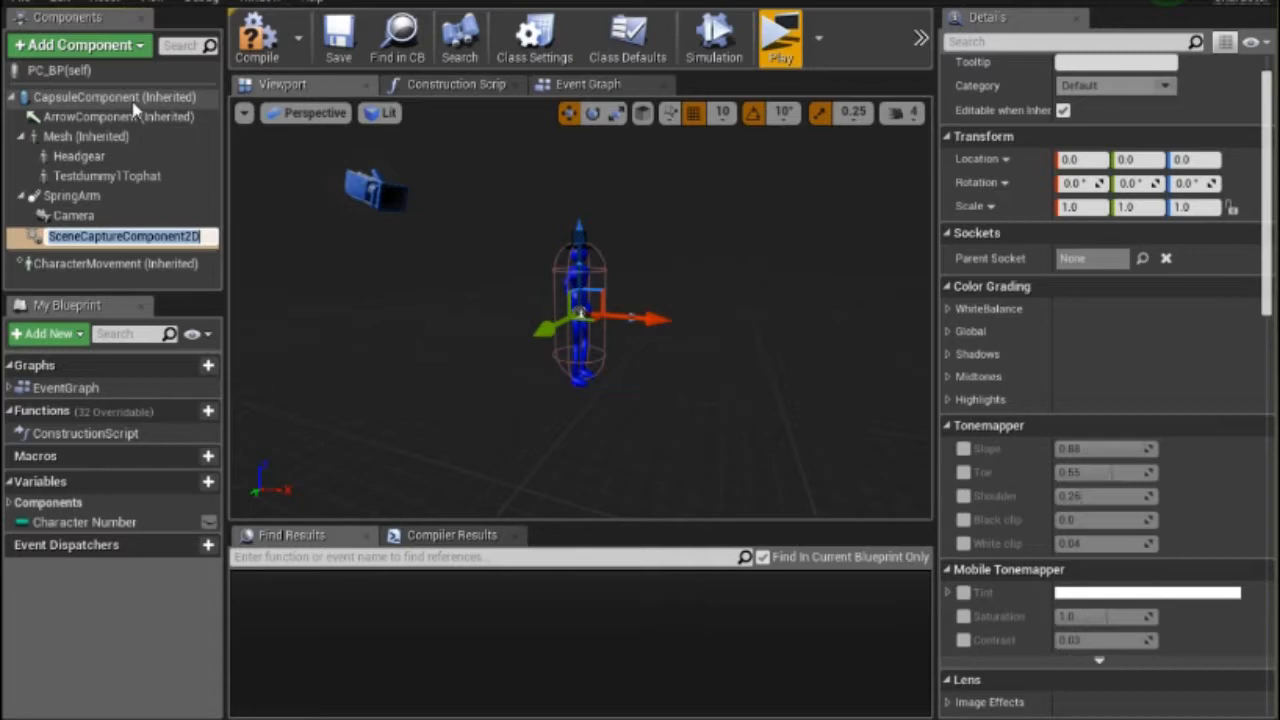
key("Return")
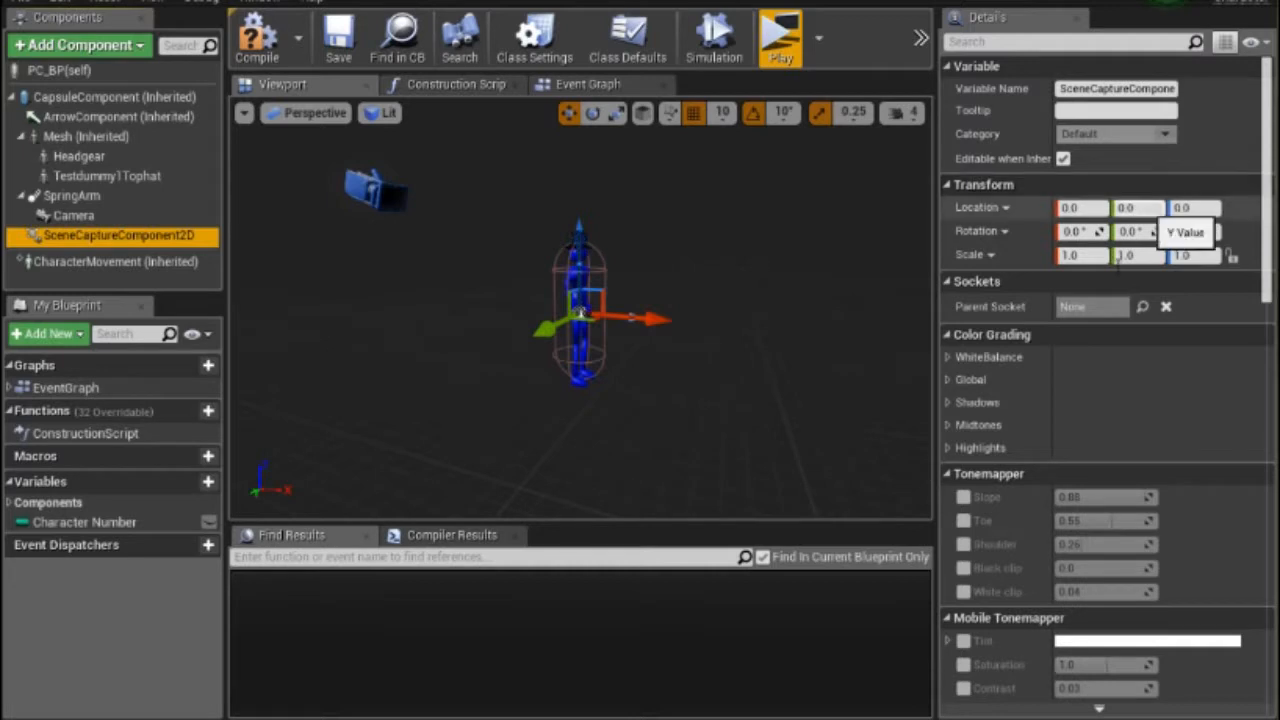
- Set the scene capture component's X location to 100
left_click(1141, 207)
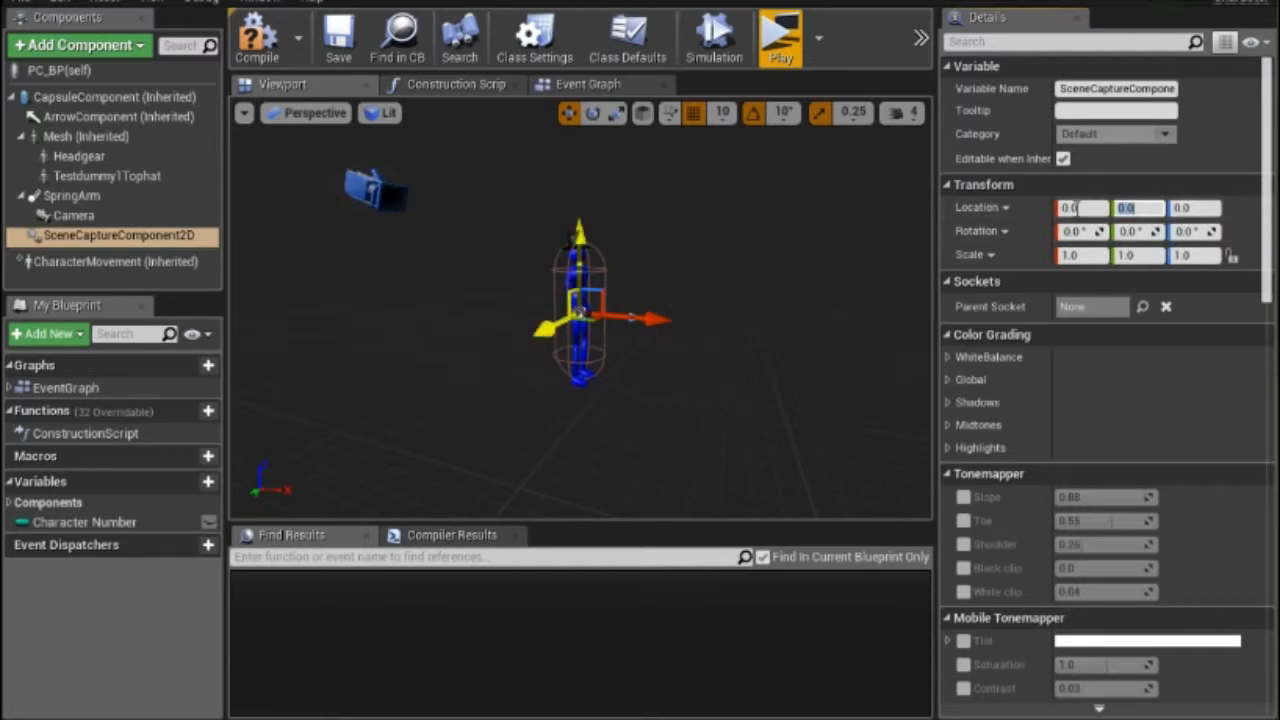
left_click(1077, 208)
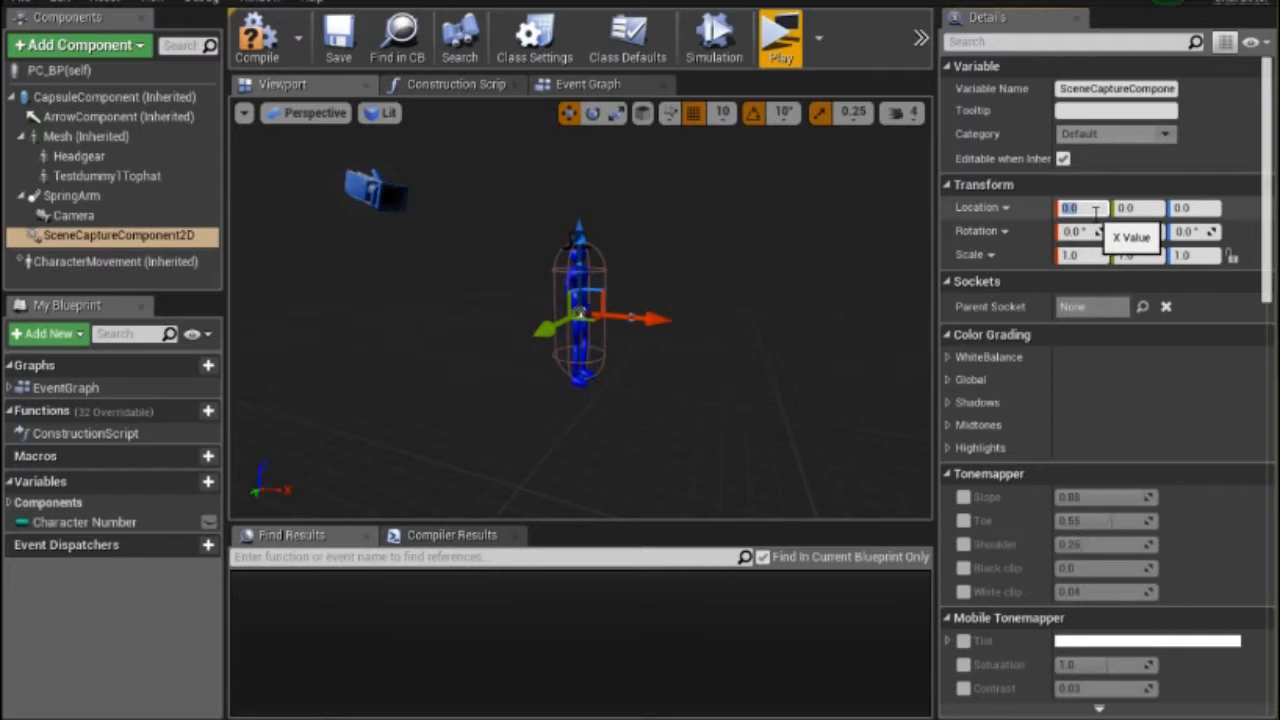
type("100")
key("Return")
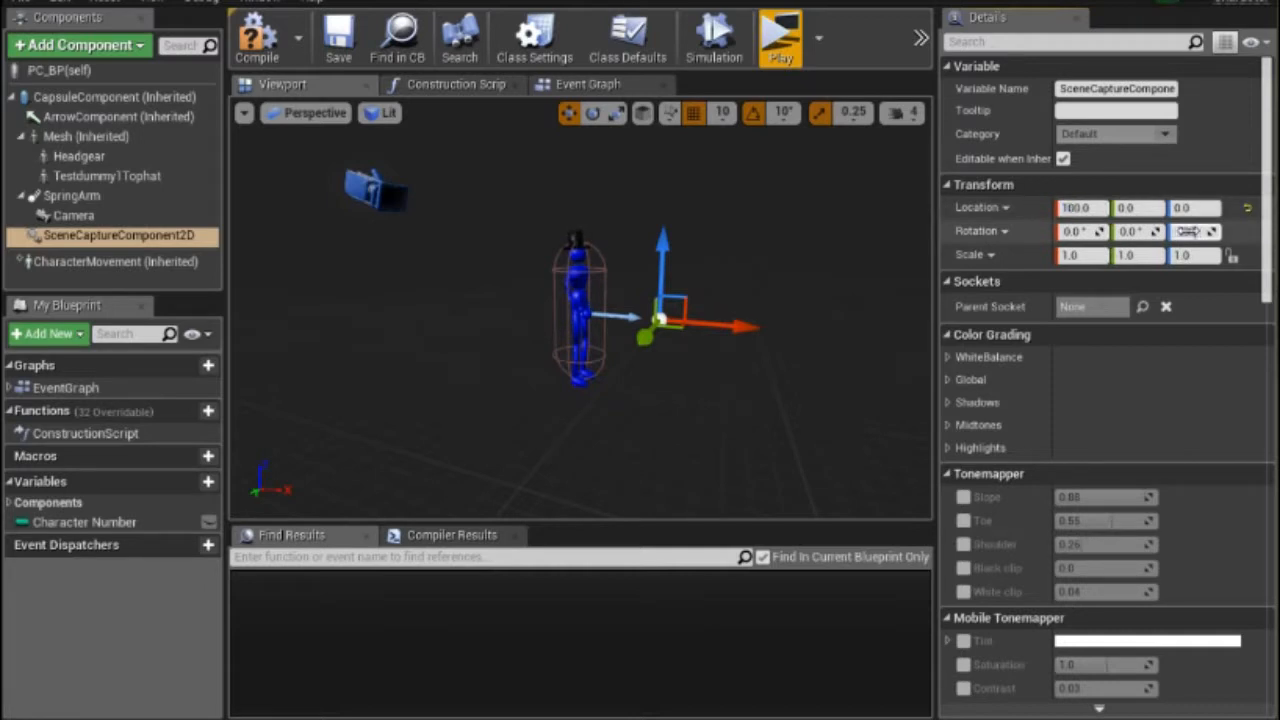
- Set the scene capture component's Z rotation to 180° and postpone the autosave
left_click_drag(1188, 231, 1250, 231)
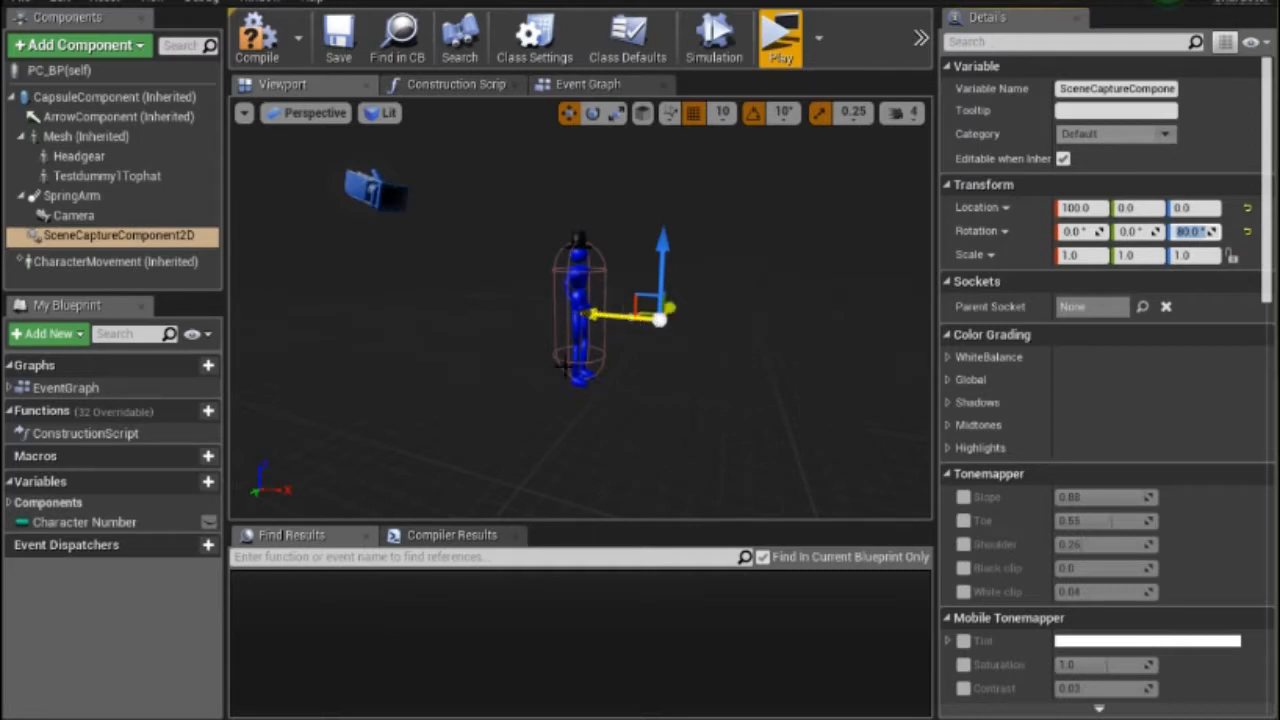
mouse_move(1268, 370)
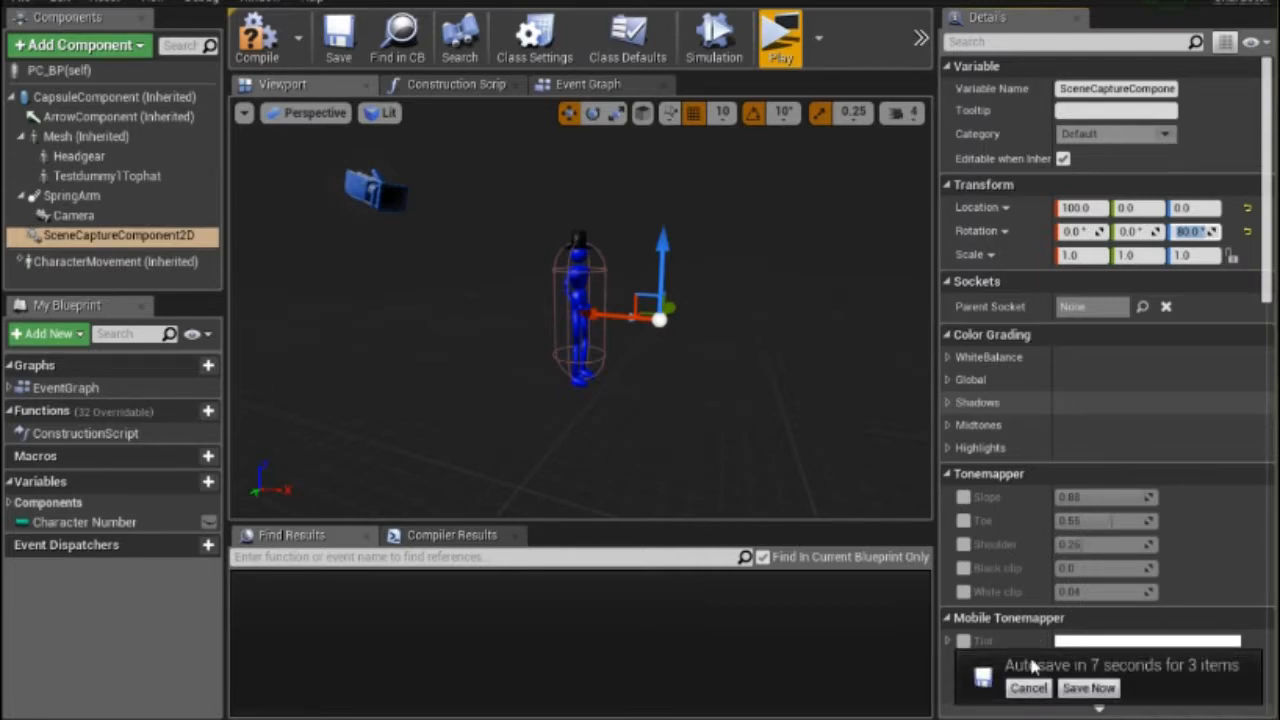
left_click(1033, 695)
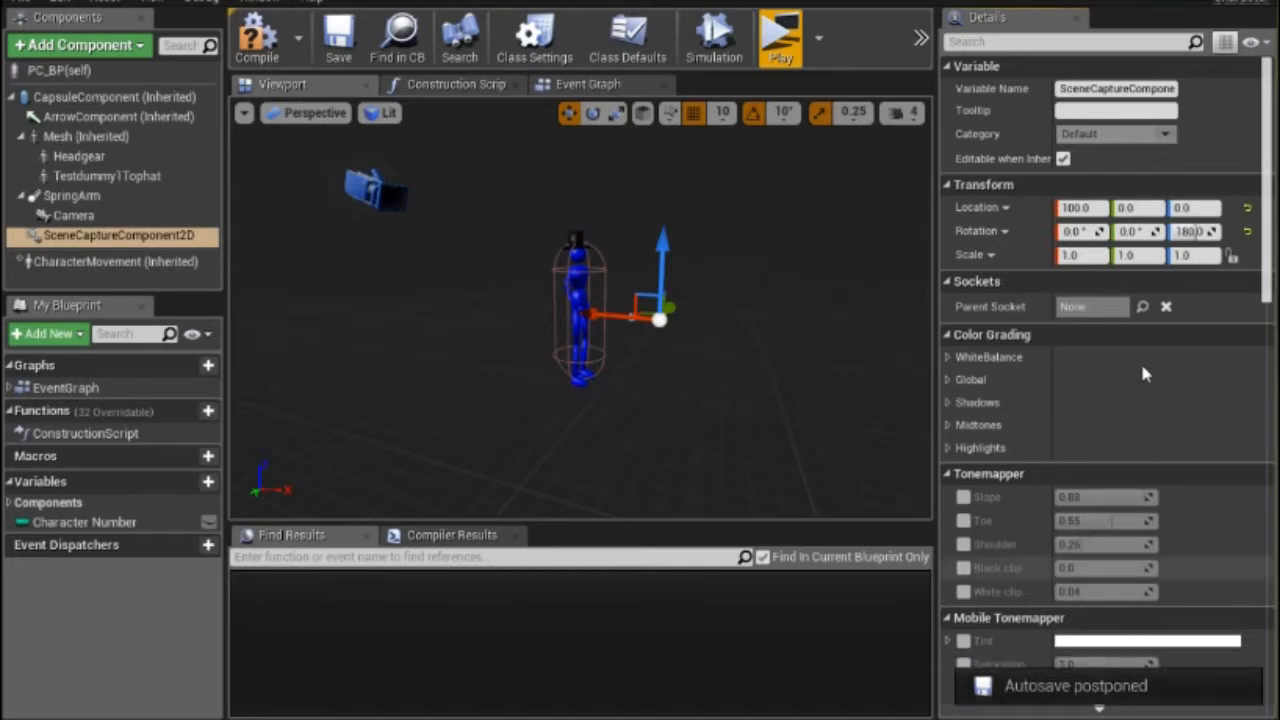
- Examine the scene capture component's lens, rendering and projection settings, including the available projection types
scroll(1117, 386, "down", 4)
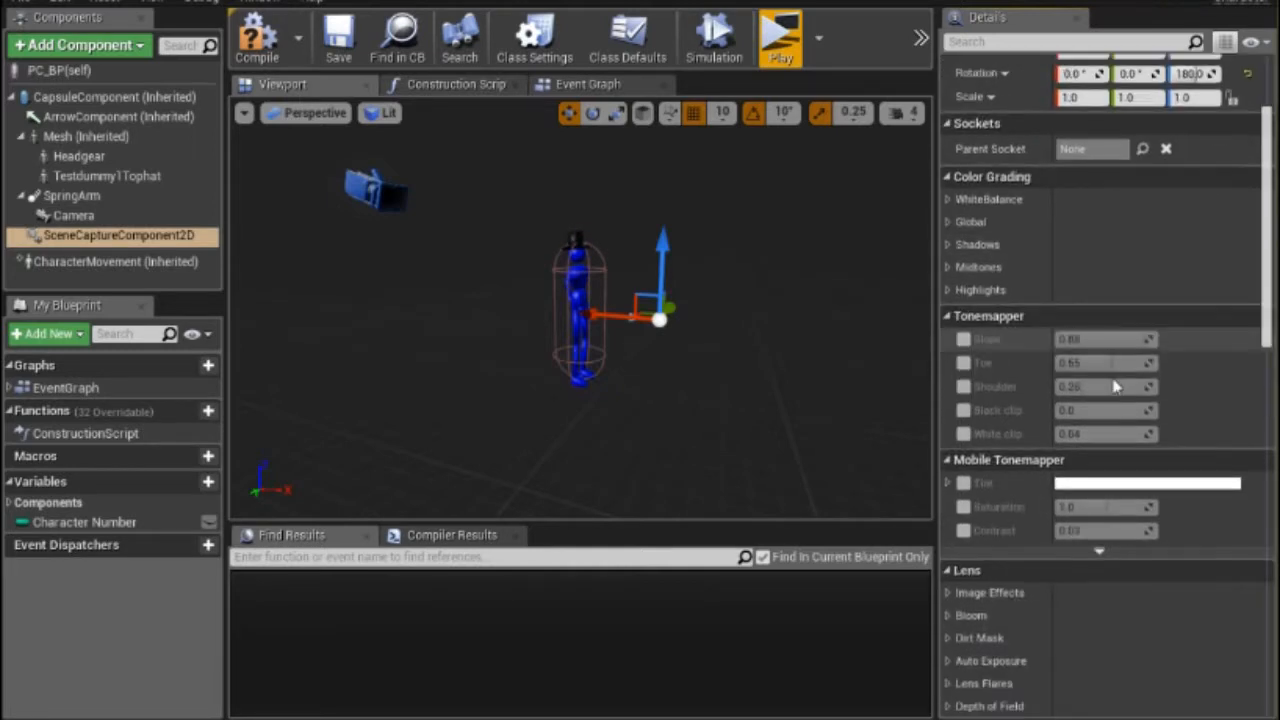
scroll(1117, 386, "down", 8)
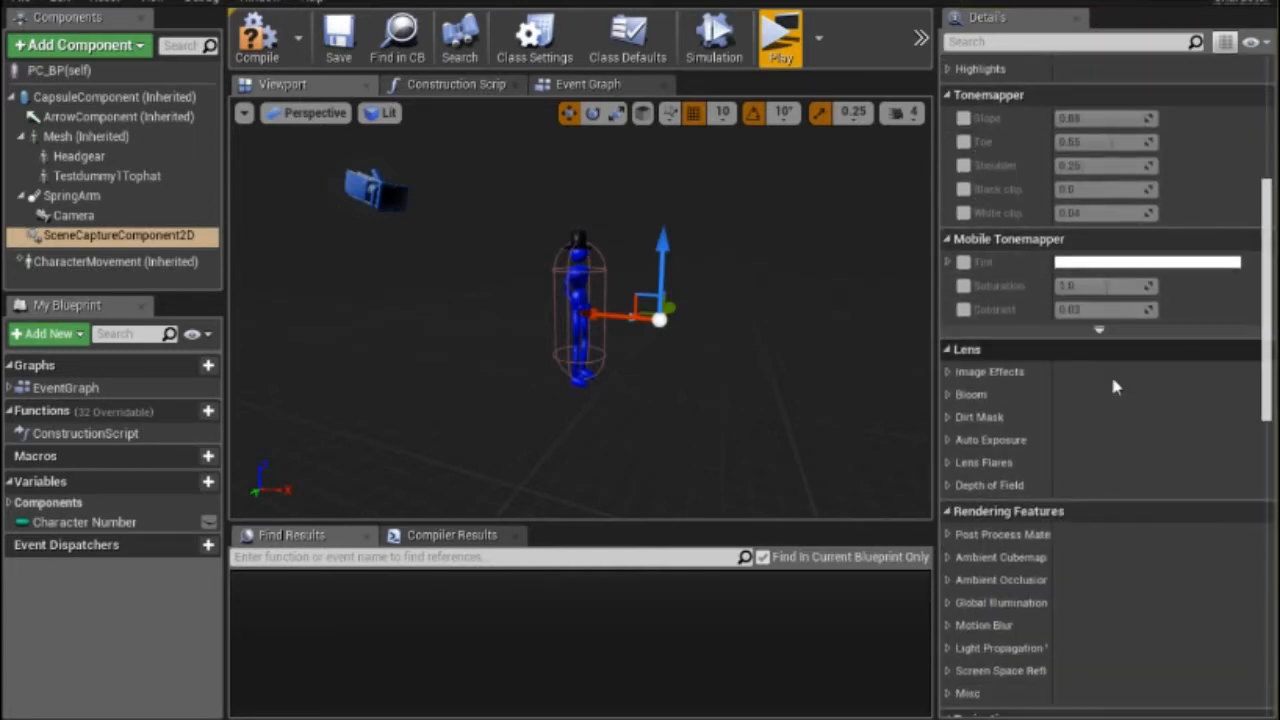
scroll(1117, 388, "down", 3)
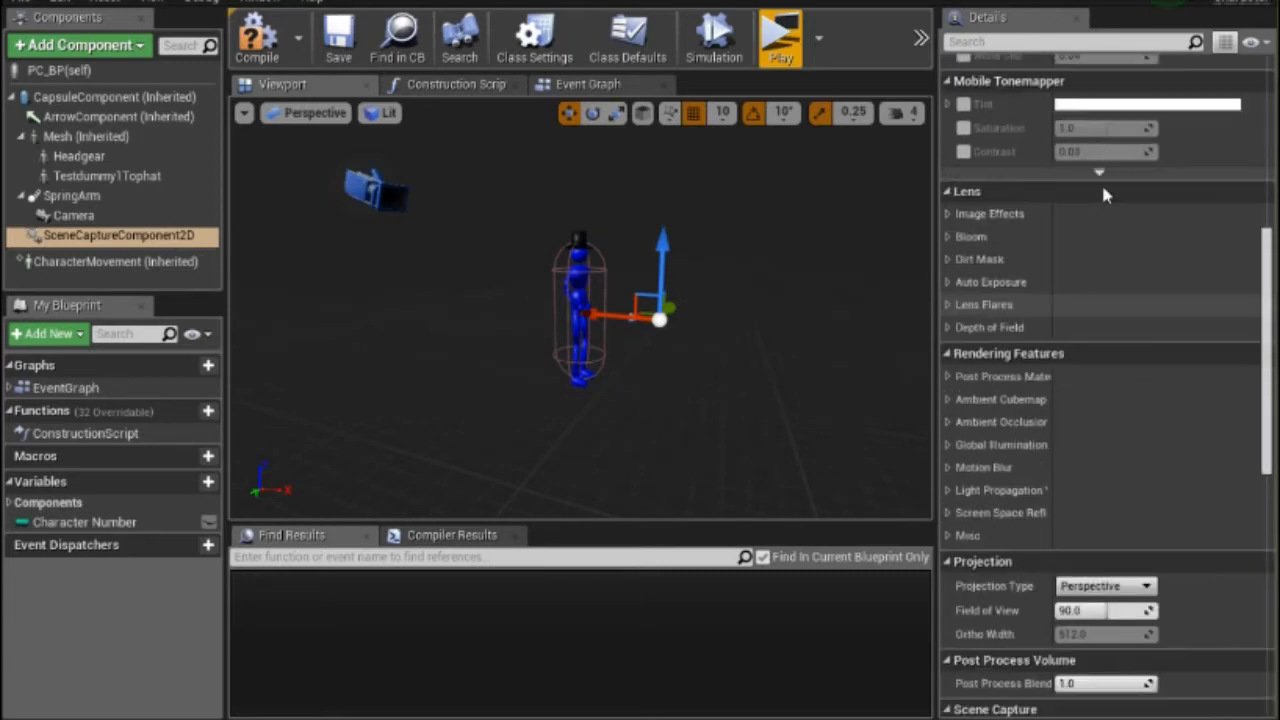
scroll(1040, 366, "down", 3)
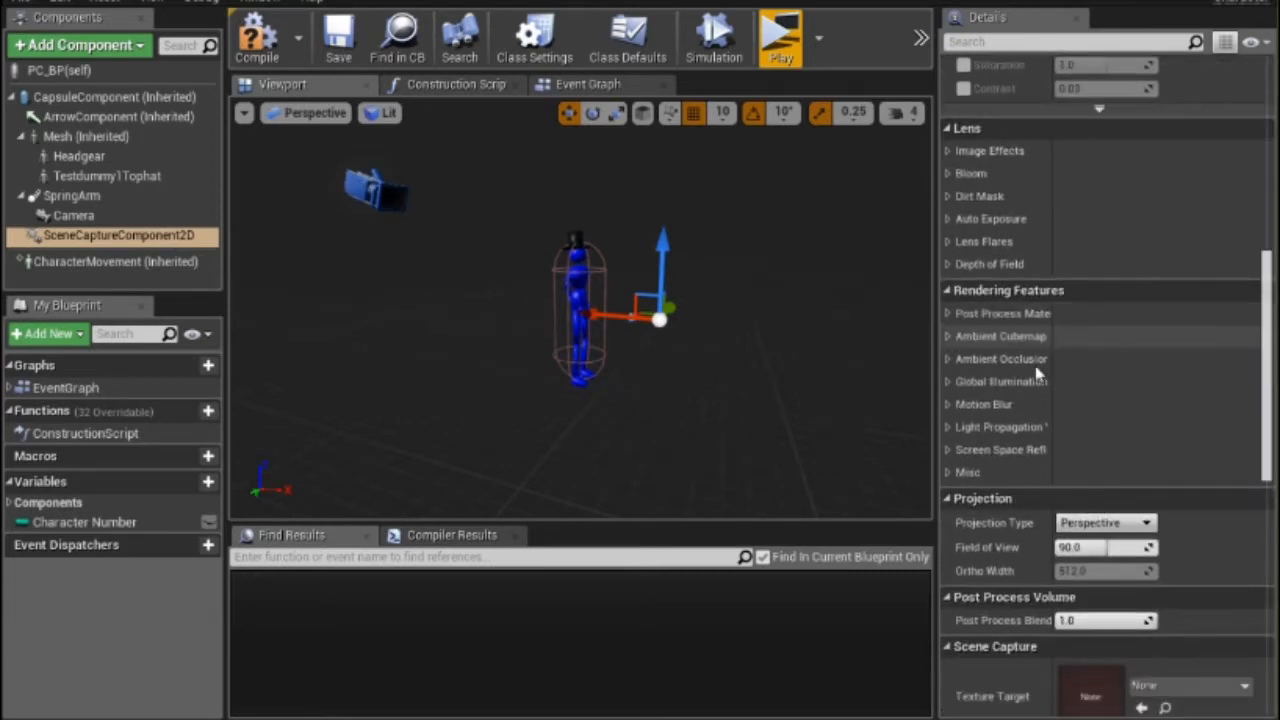
scroll(1036, 368, "down", 3)
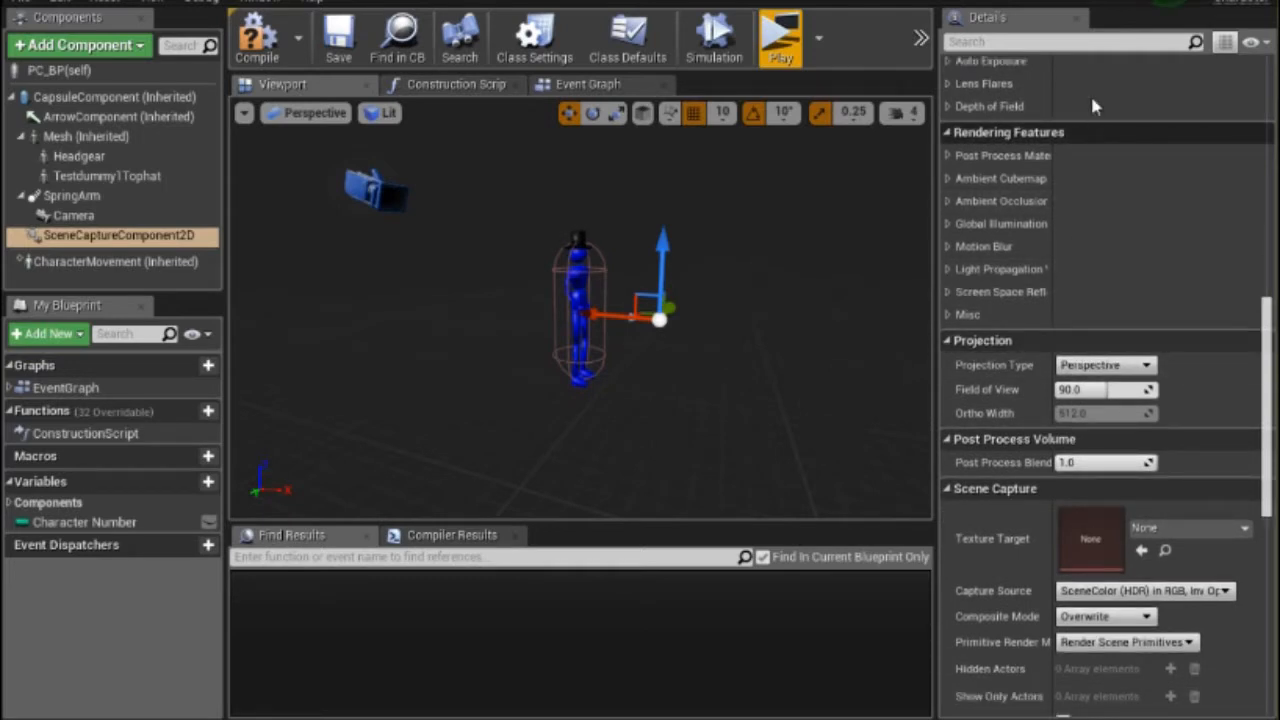
scroll(1037, 239, "down", 2)
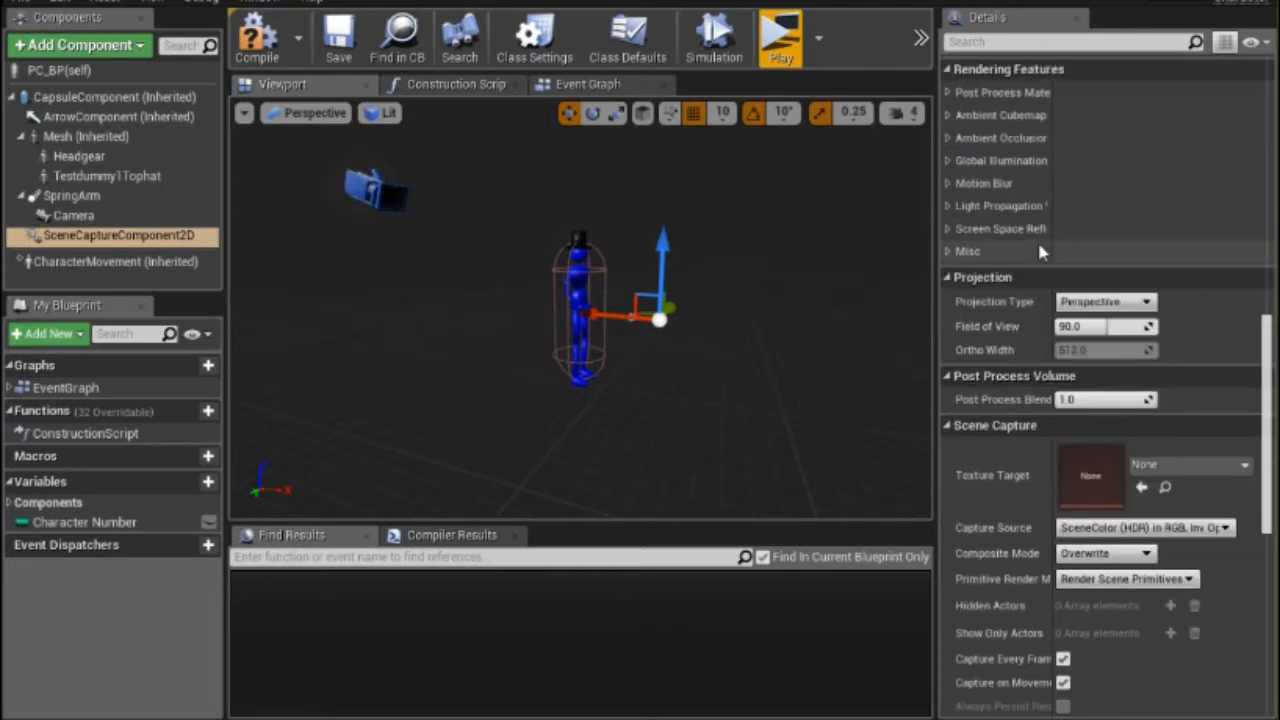
scroll(1037, 240, "down", 1)
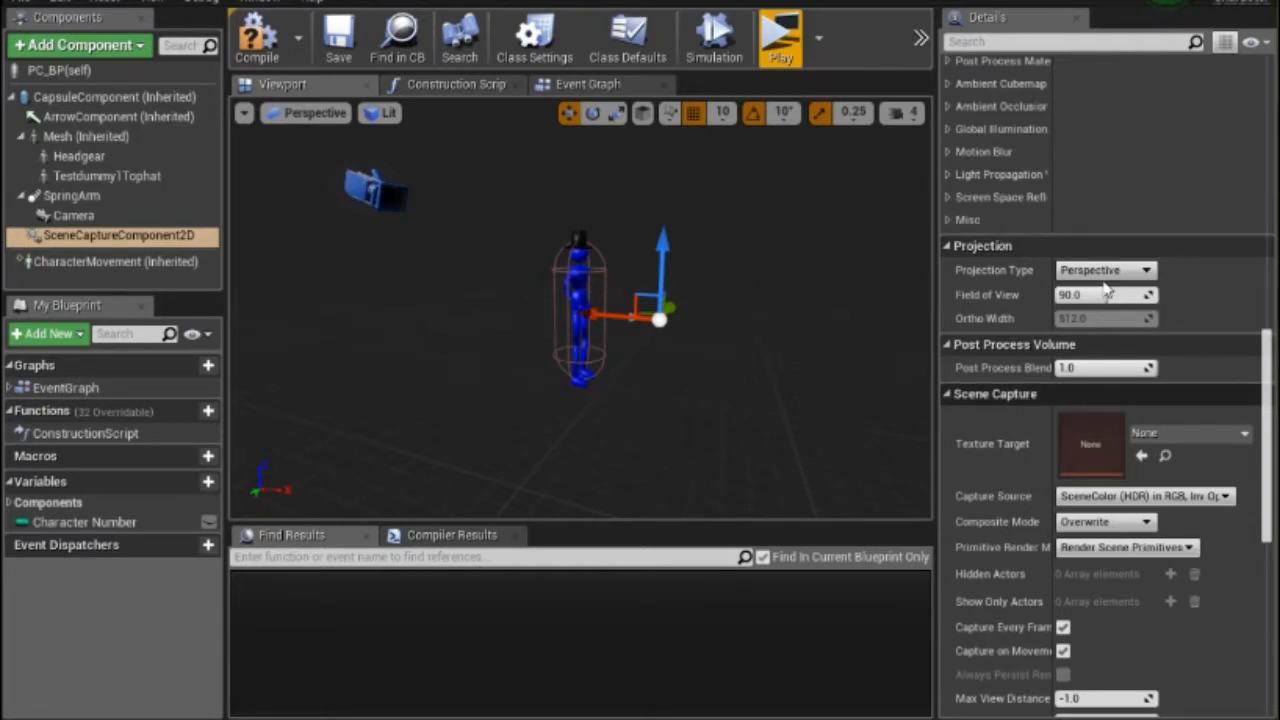
left_click(1147, 272)
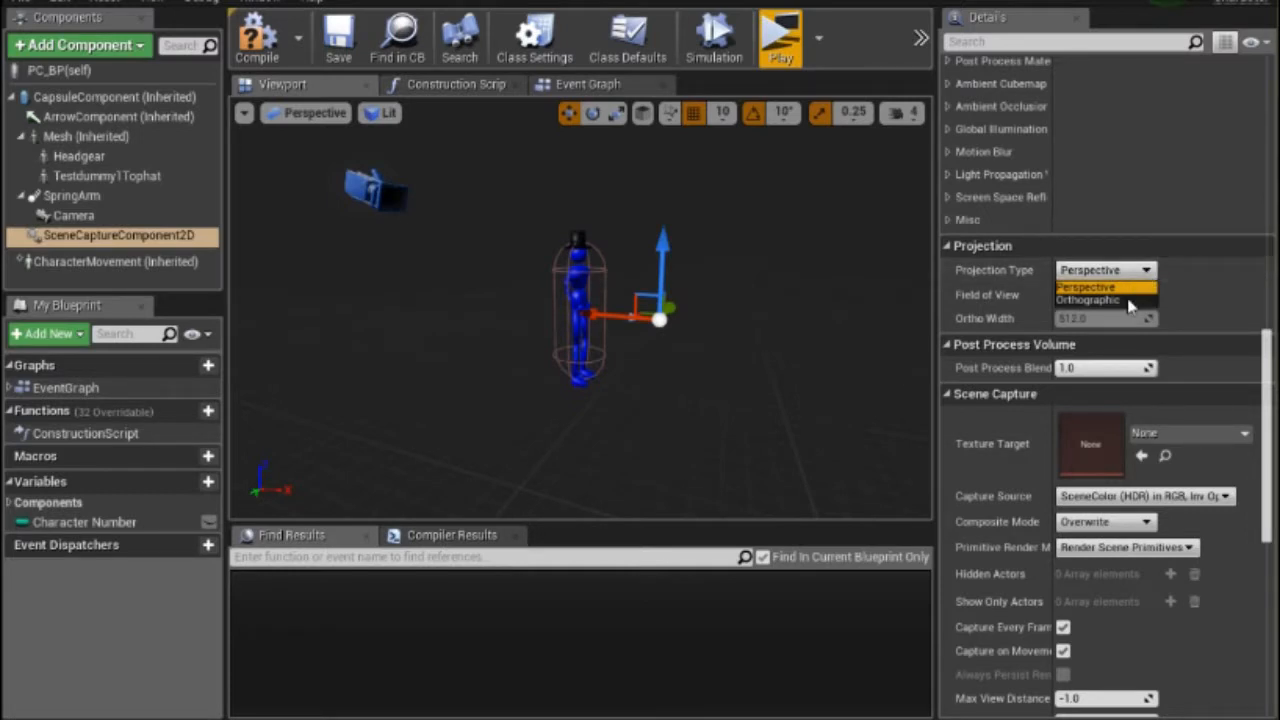
left_click(1113, 244)
left_click(1030, 246)
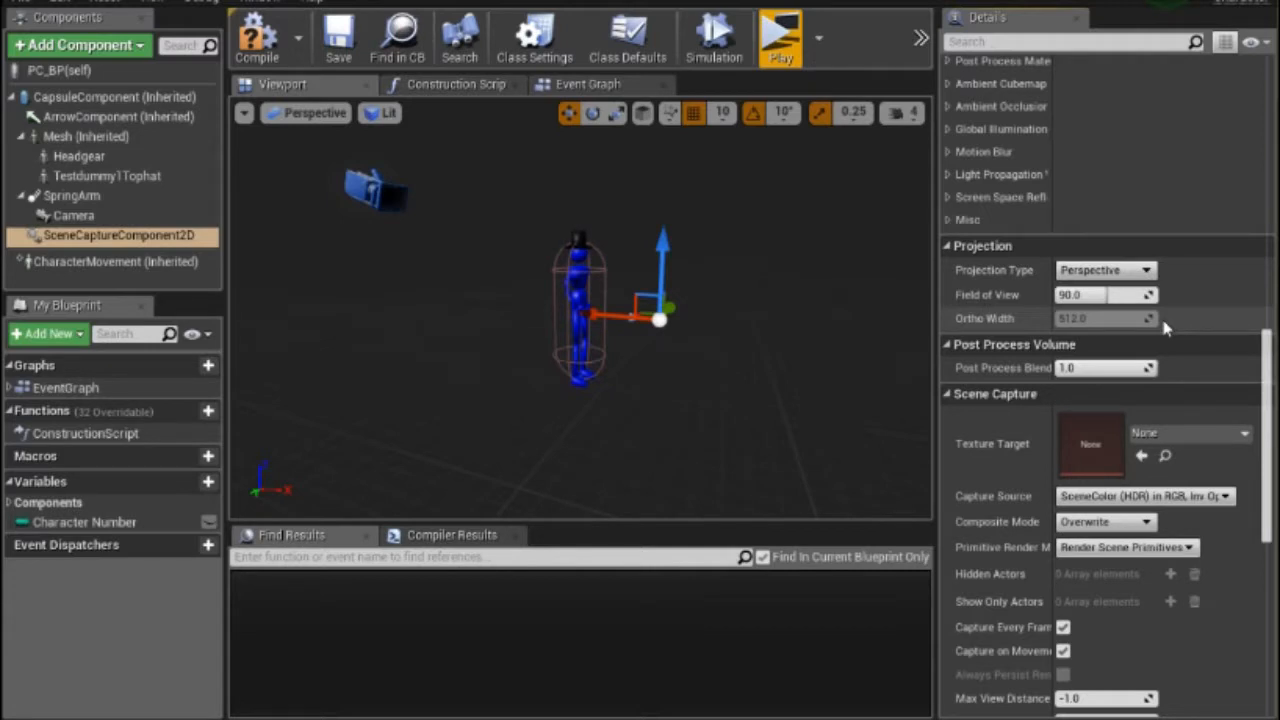
- Look through the assets offered for the scene capture component's texture target and check its Scene Capture section
left_click(1218, 436)
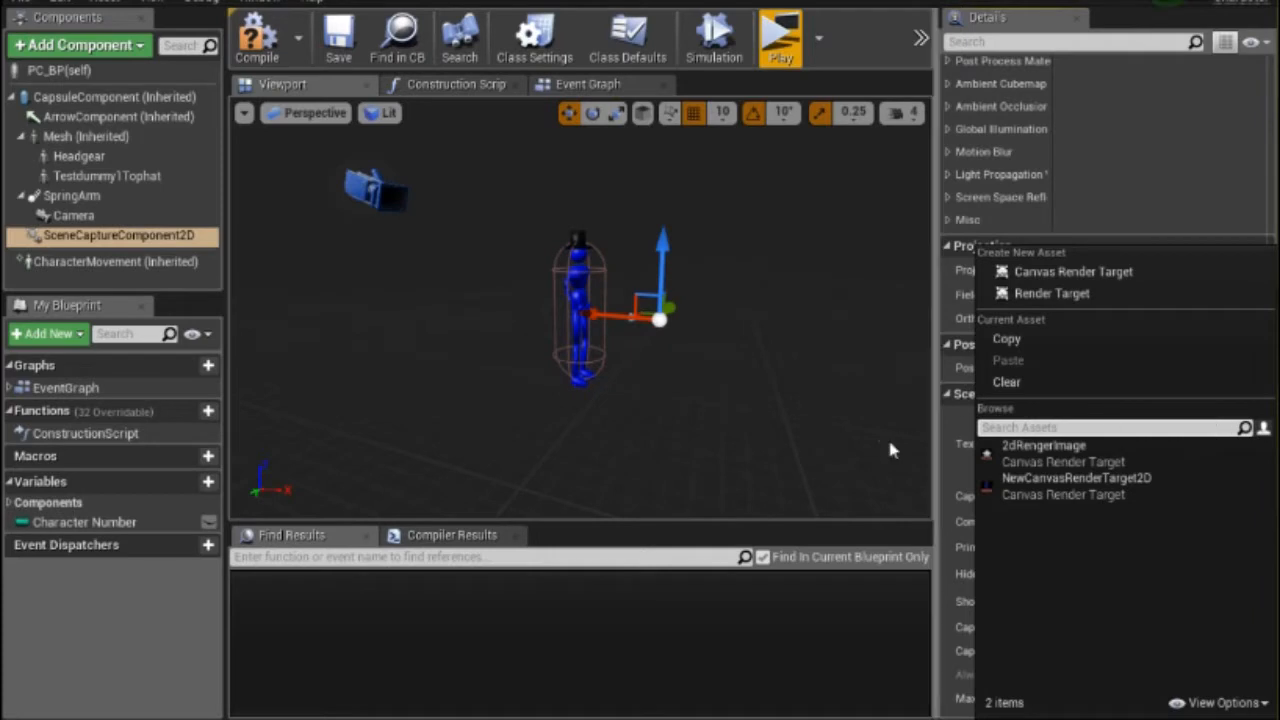
left_click(952, 392)
left_click(952, 392)
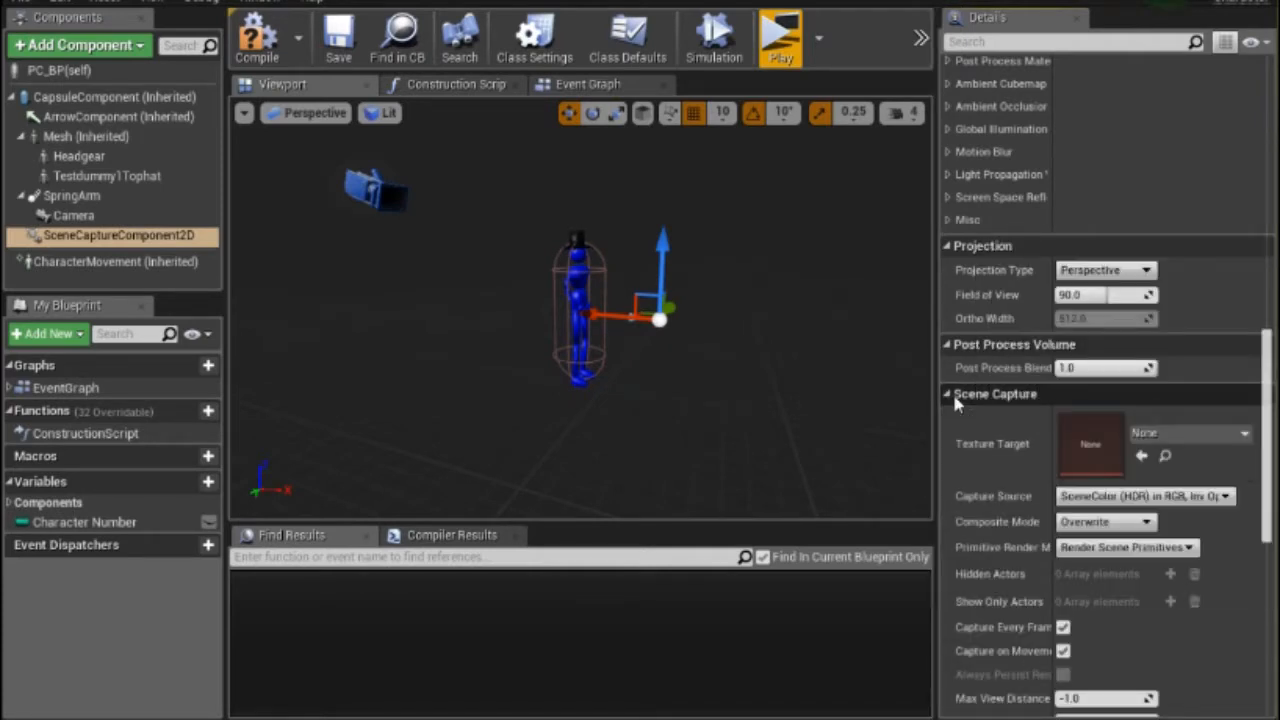
left_click(950, 395)
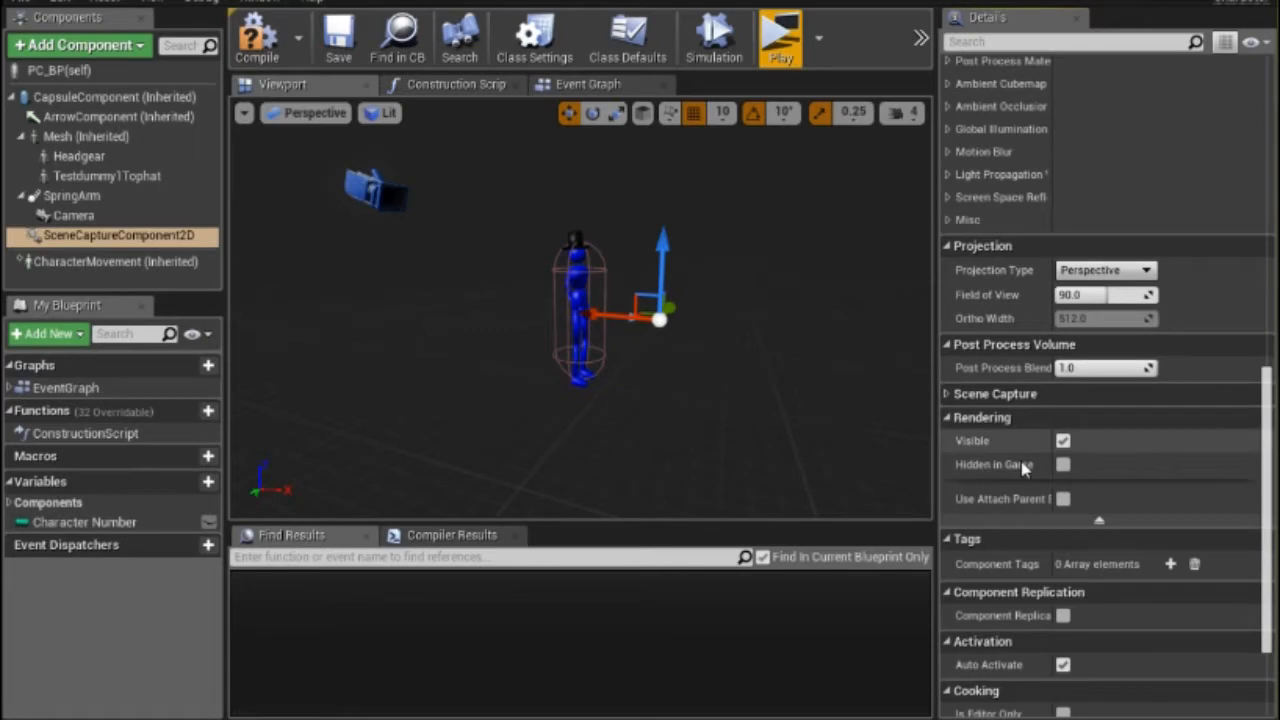
left_click(950, 395)
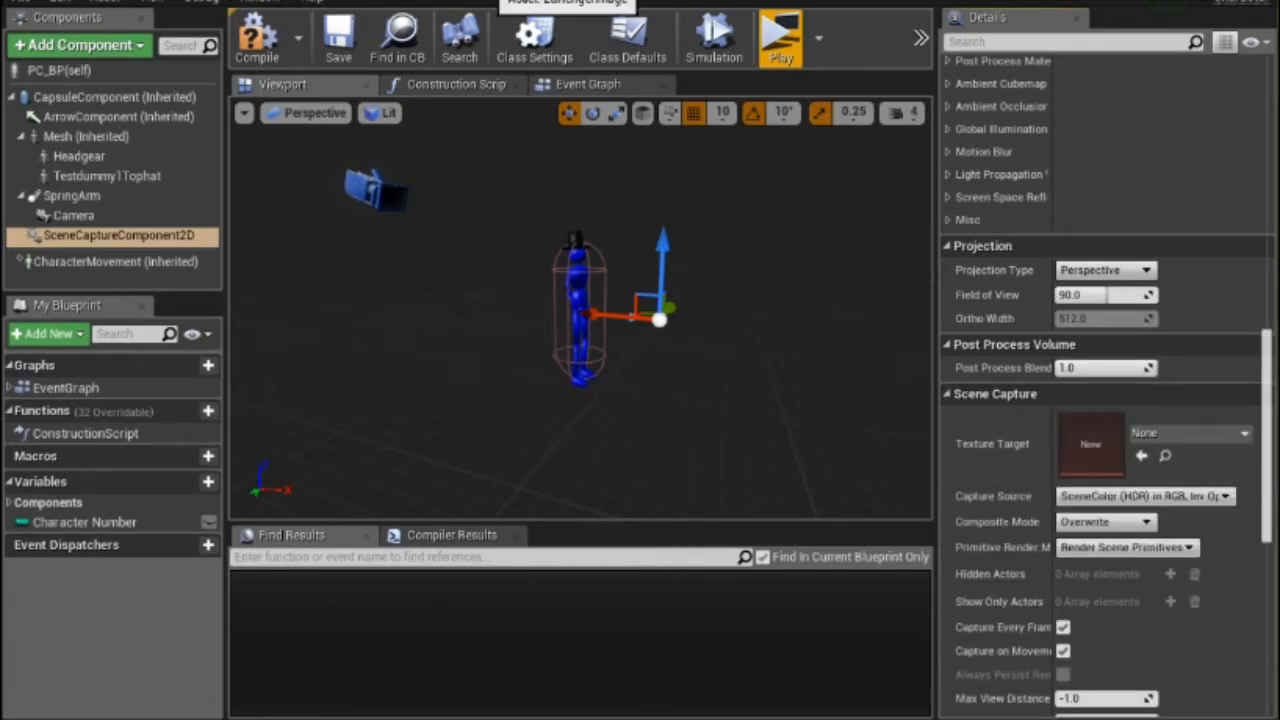
- Assign 2dRengerImage as the scene capture component's texture target and inspect the captured image in the render target
left_click(1232, 433)
left_click(1030, 448)
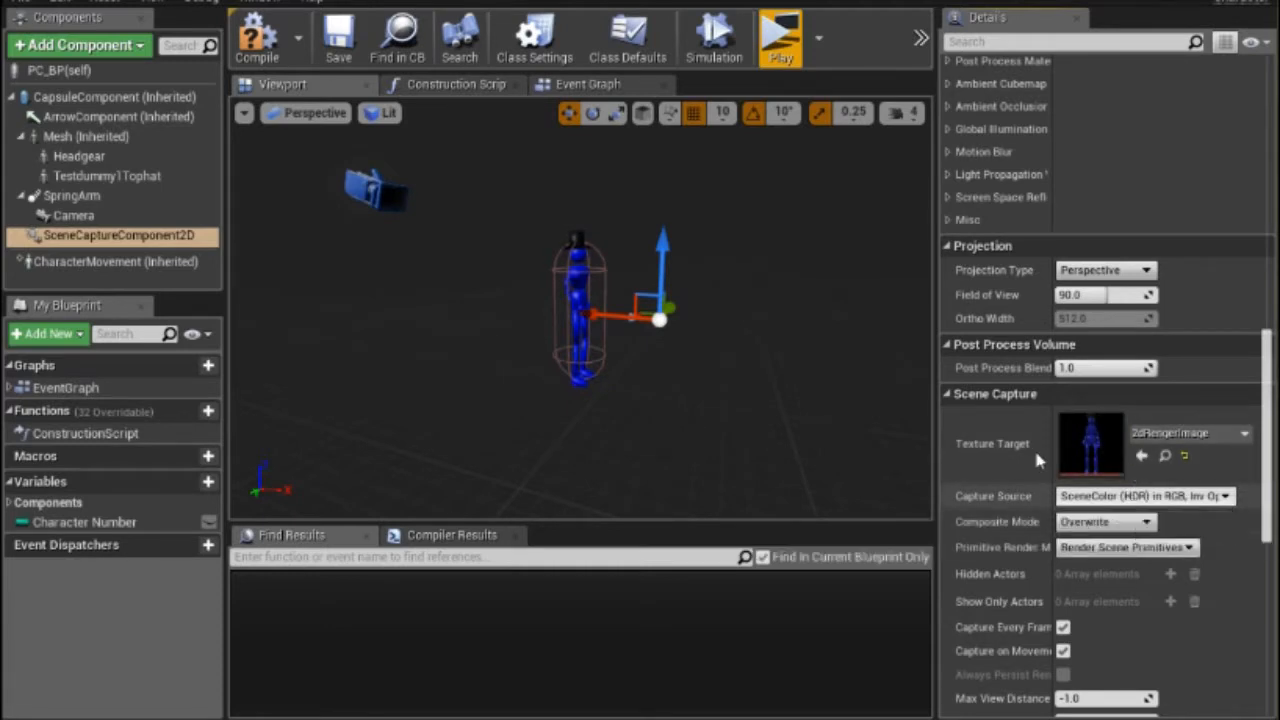
double_click(1105, 468)
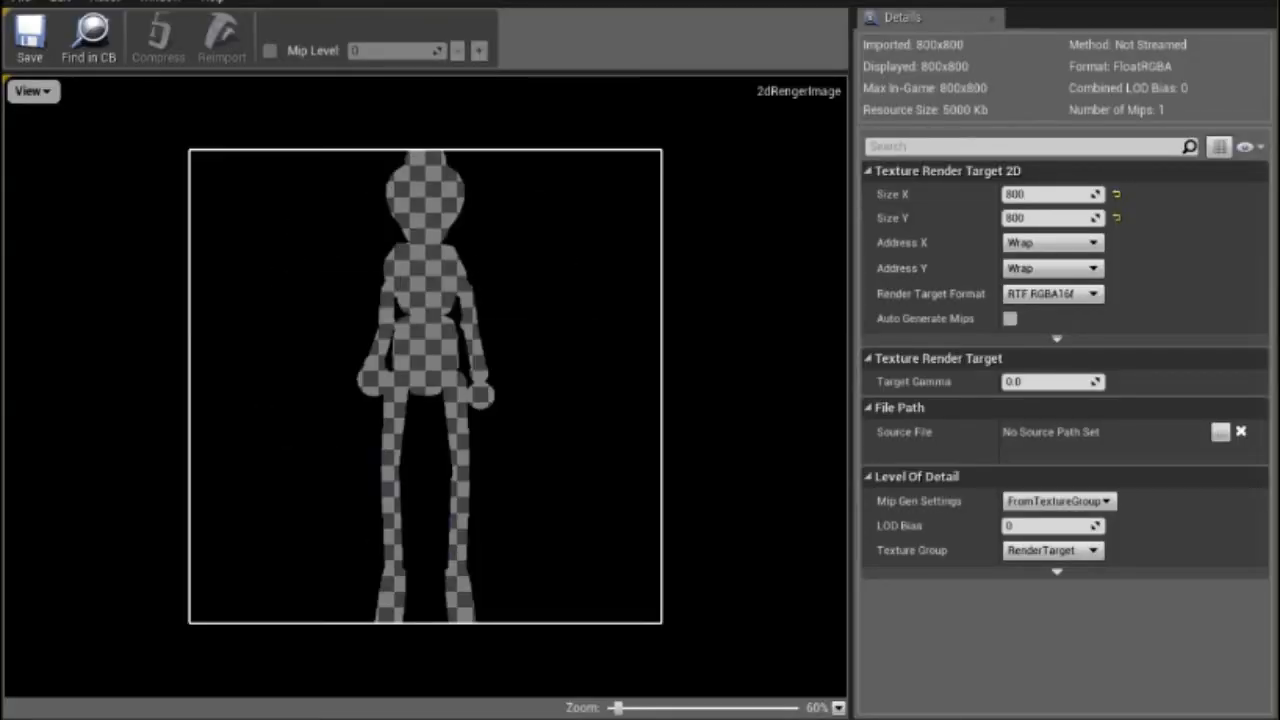
left_click(118, 2)
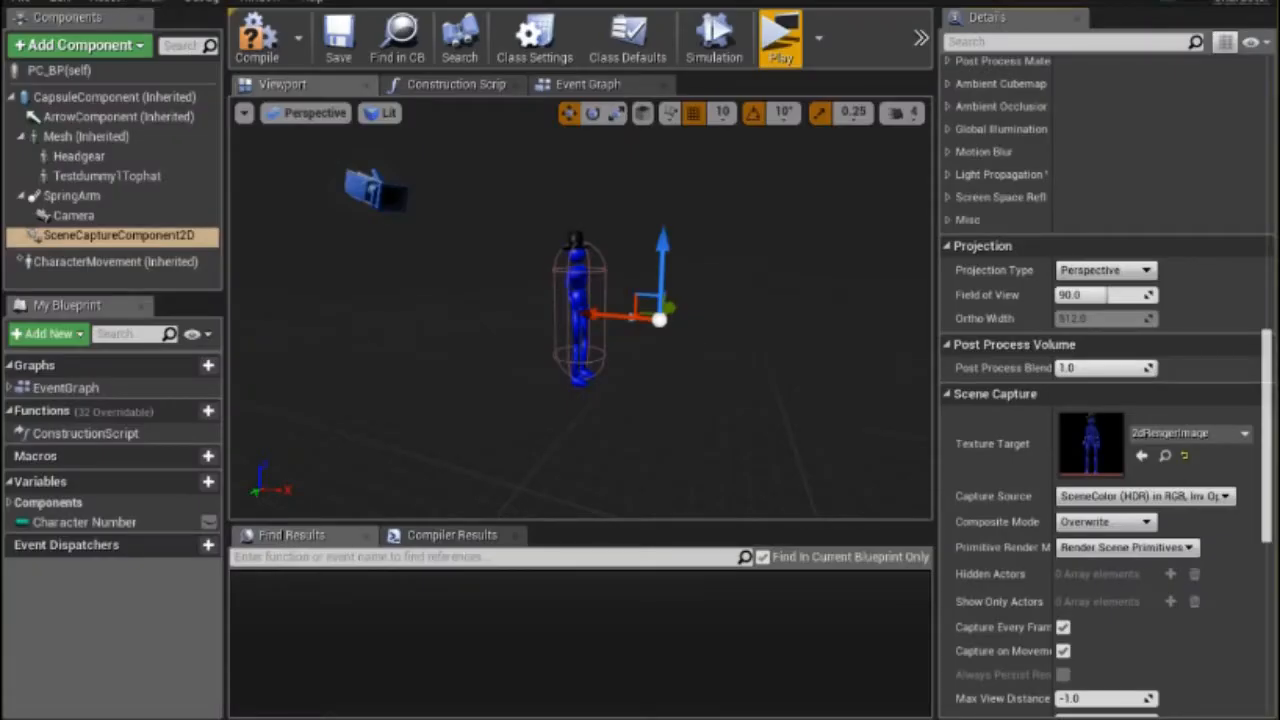
left_click(377, 2)
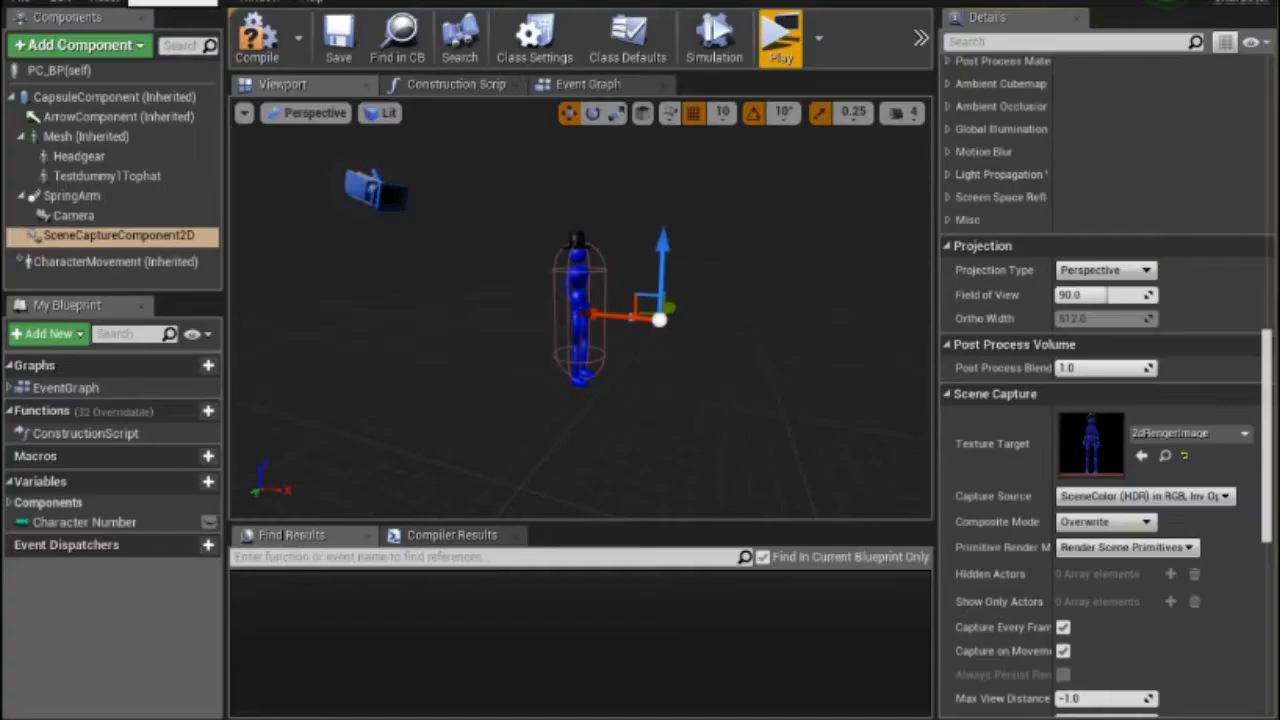
left_click(175, 3)
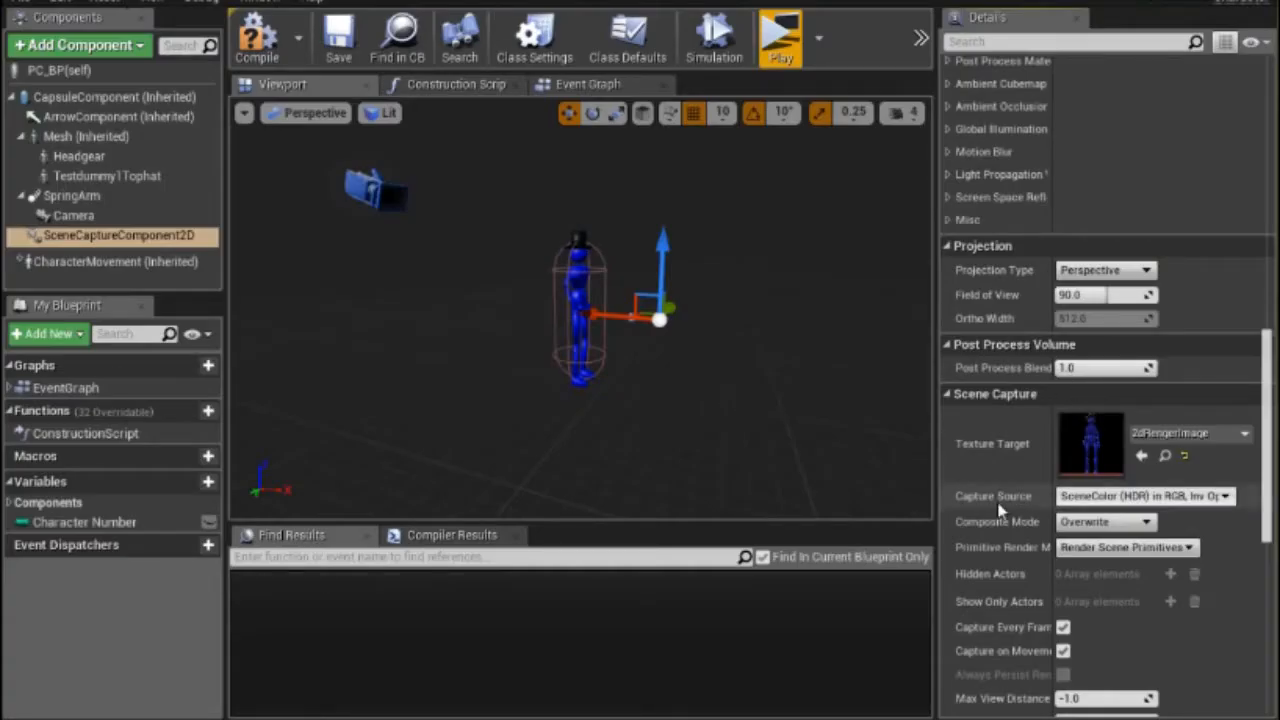
- Set the scene capture's capture source to SceneColor (HDR) in RGB, SceneDepth in A, and check the render target's image
left_click(1227, 497)
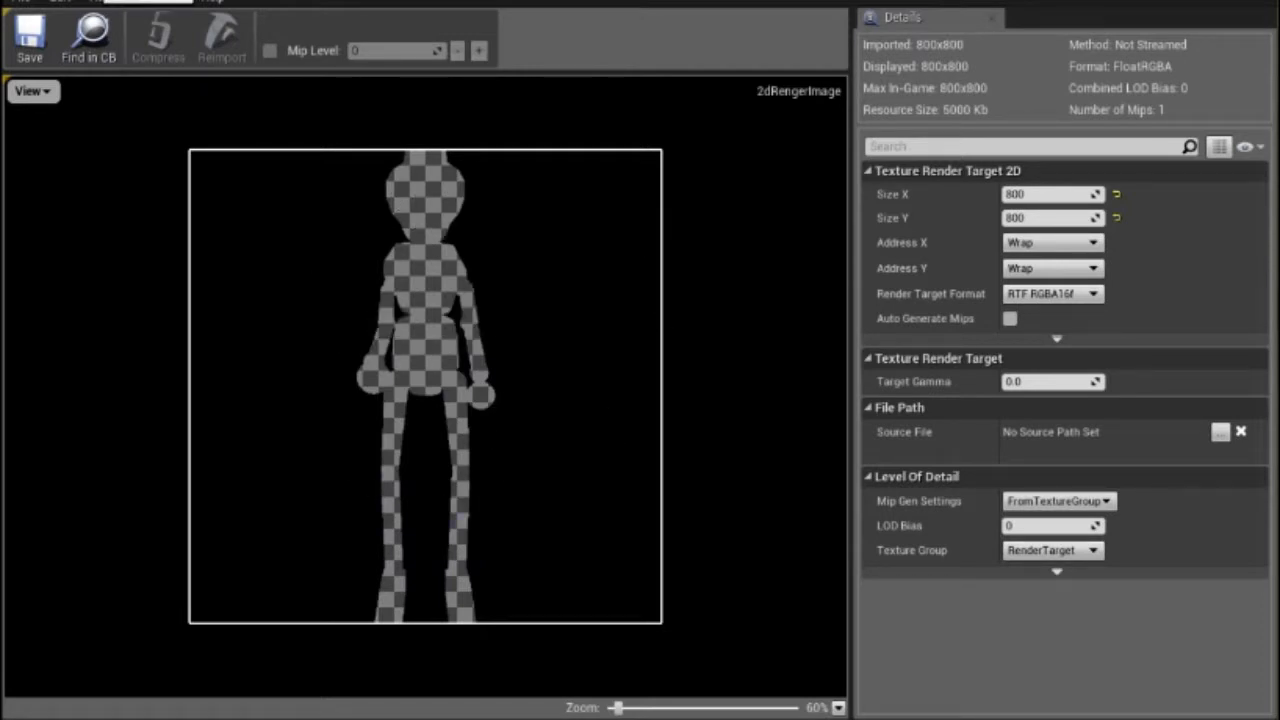
left_click(148, 3)
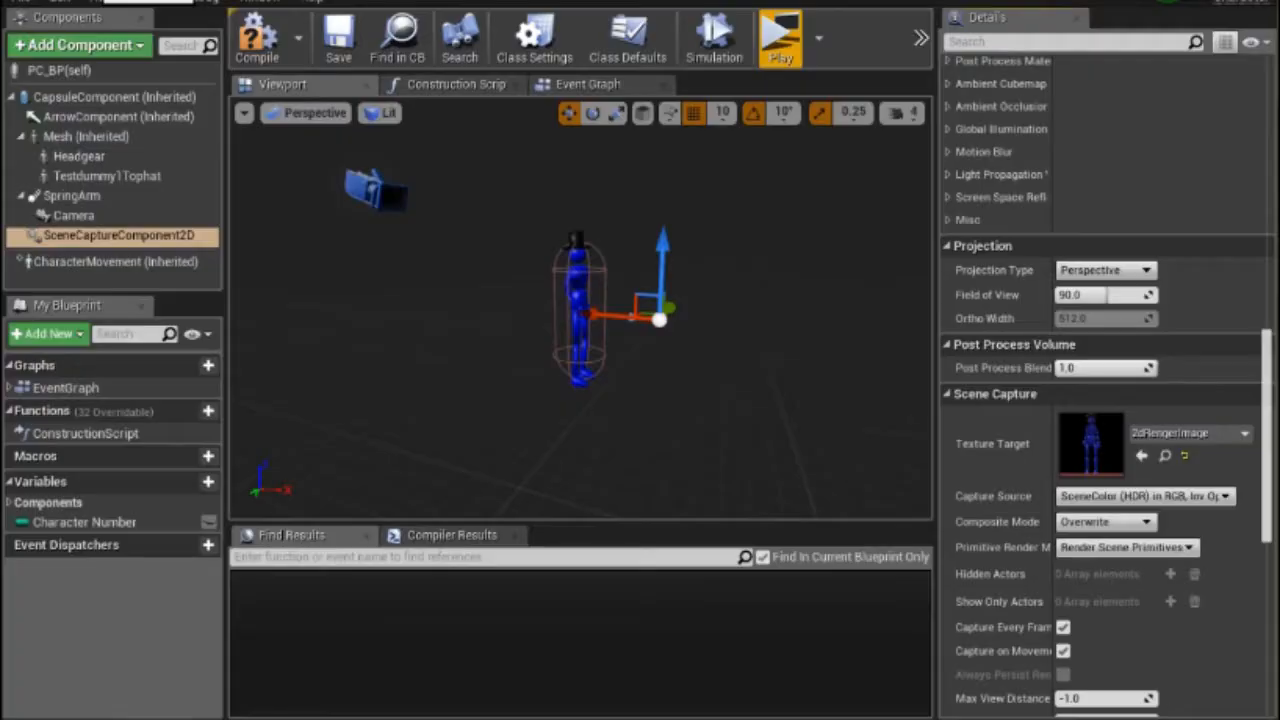
left_click(1205, 505)
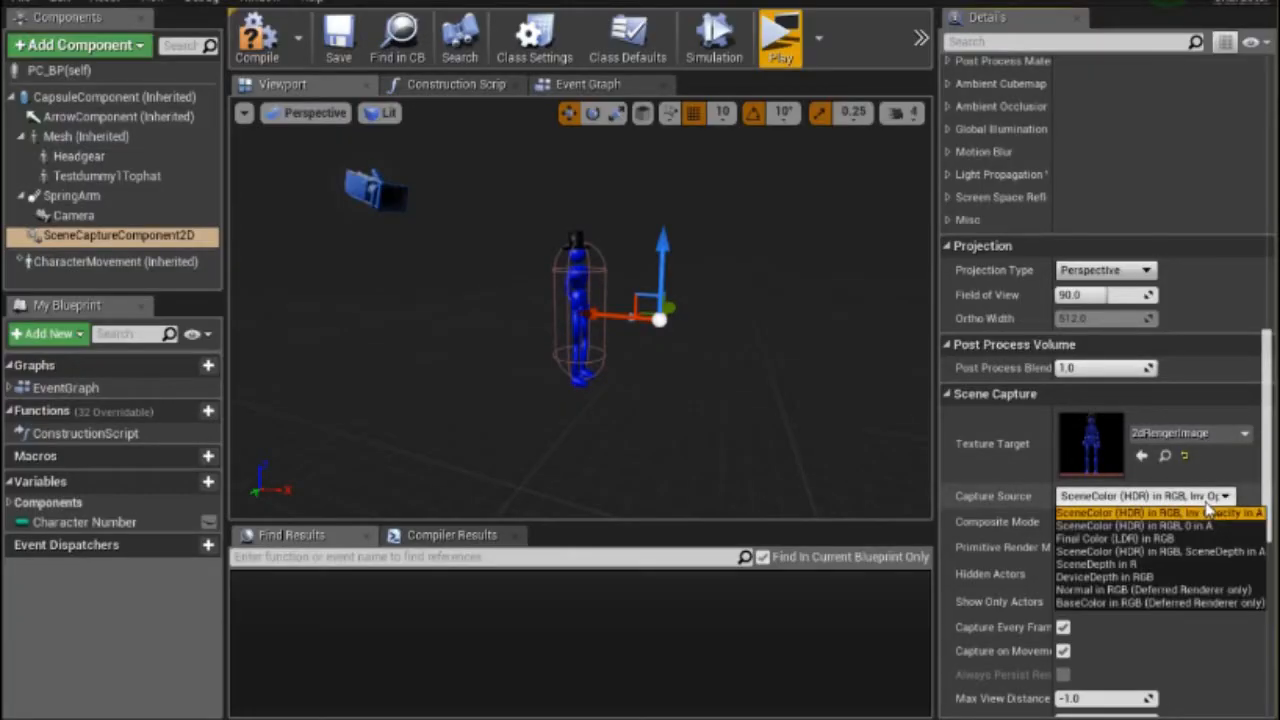
left_click(1160, 556)
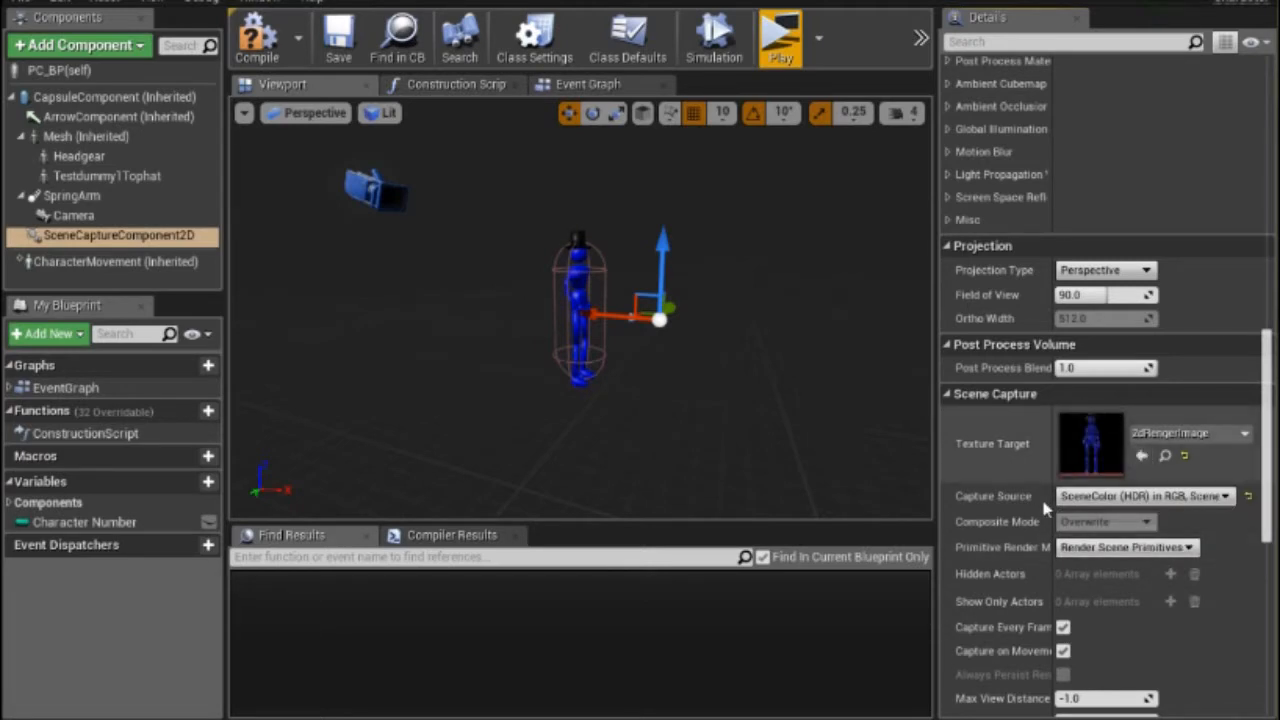
double_click(1090, 443)
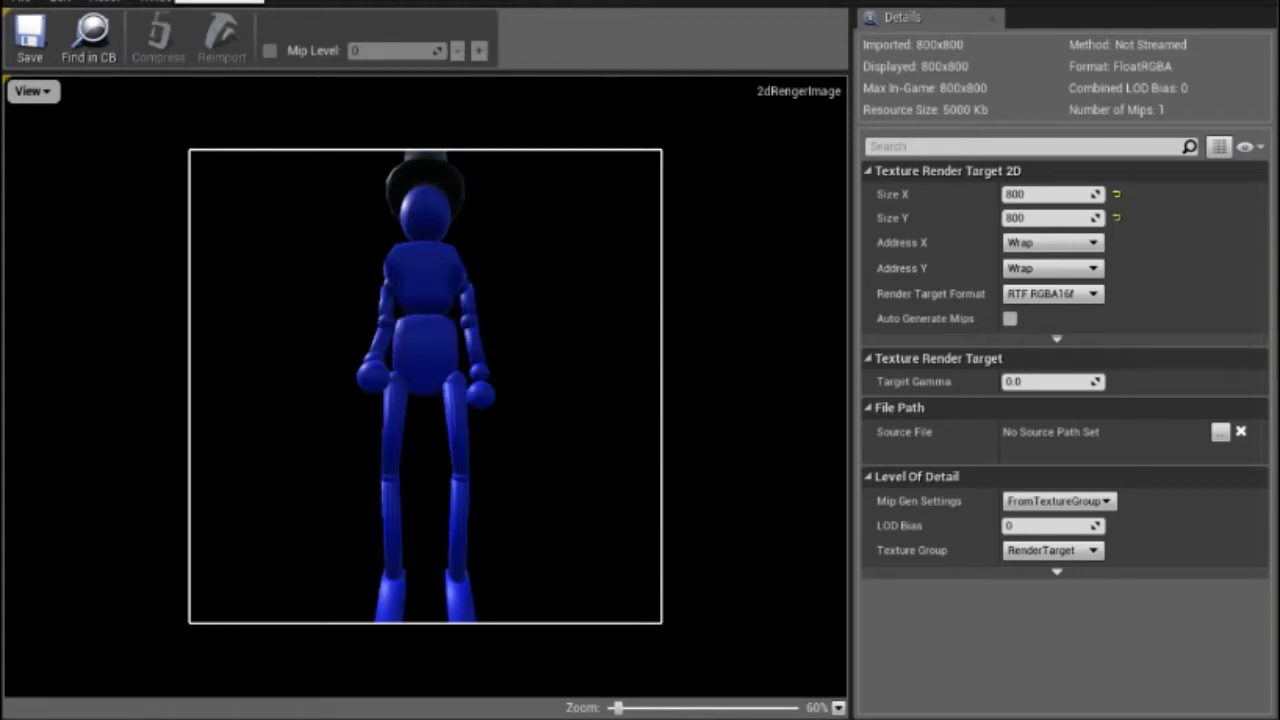
left_click(220, 3)
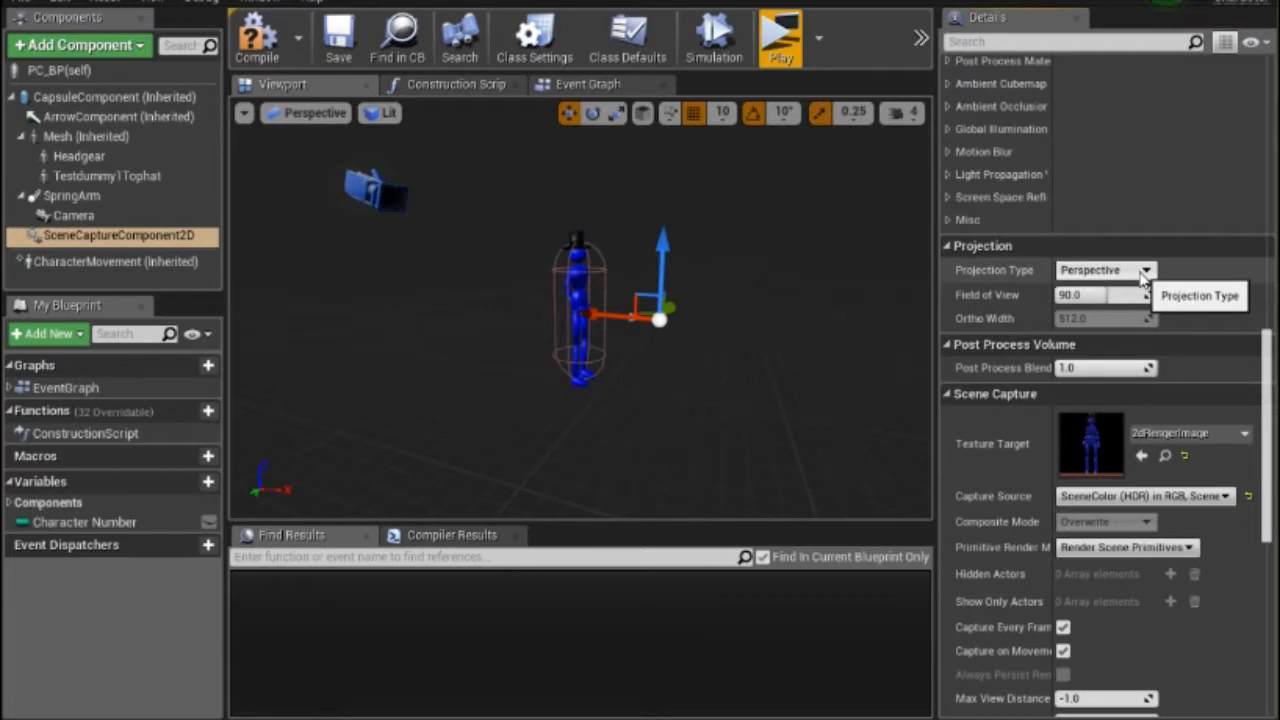
- Set the scene capture component's projection type to Orthographic and check the resulting image in 2dRengerImage
left_click(1145, 271)
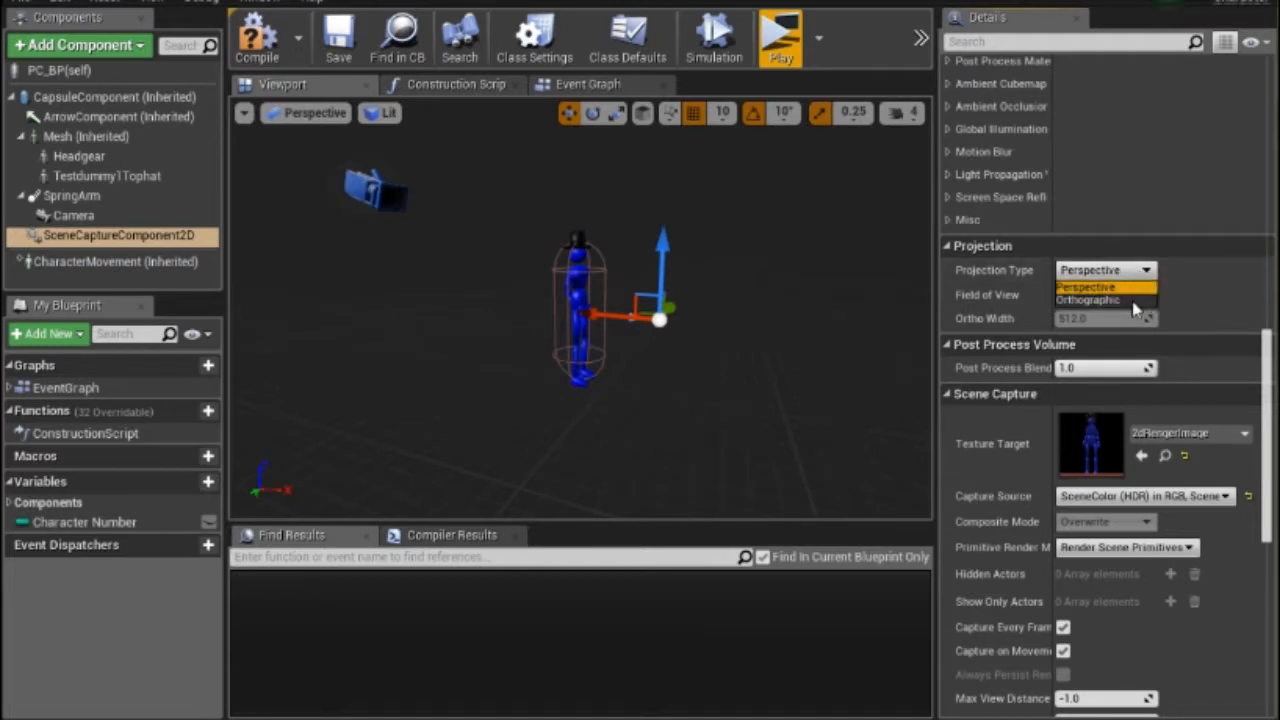
left_click(1136, 308)
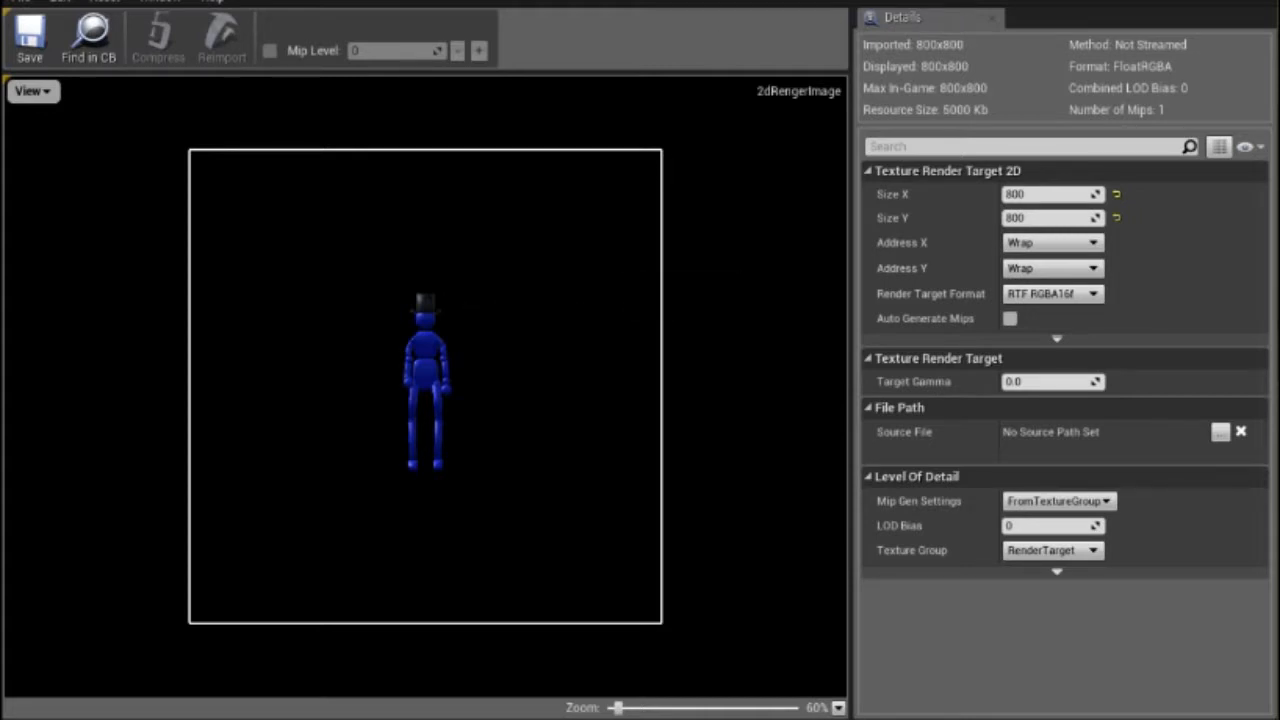
left_click(1262, 2)
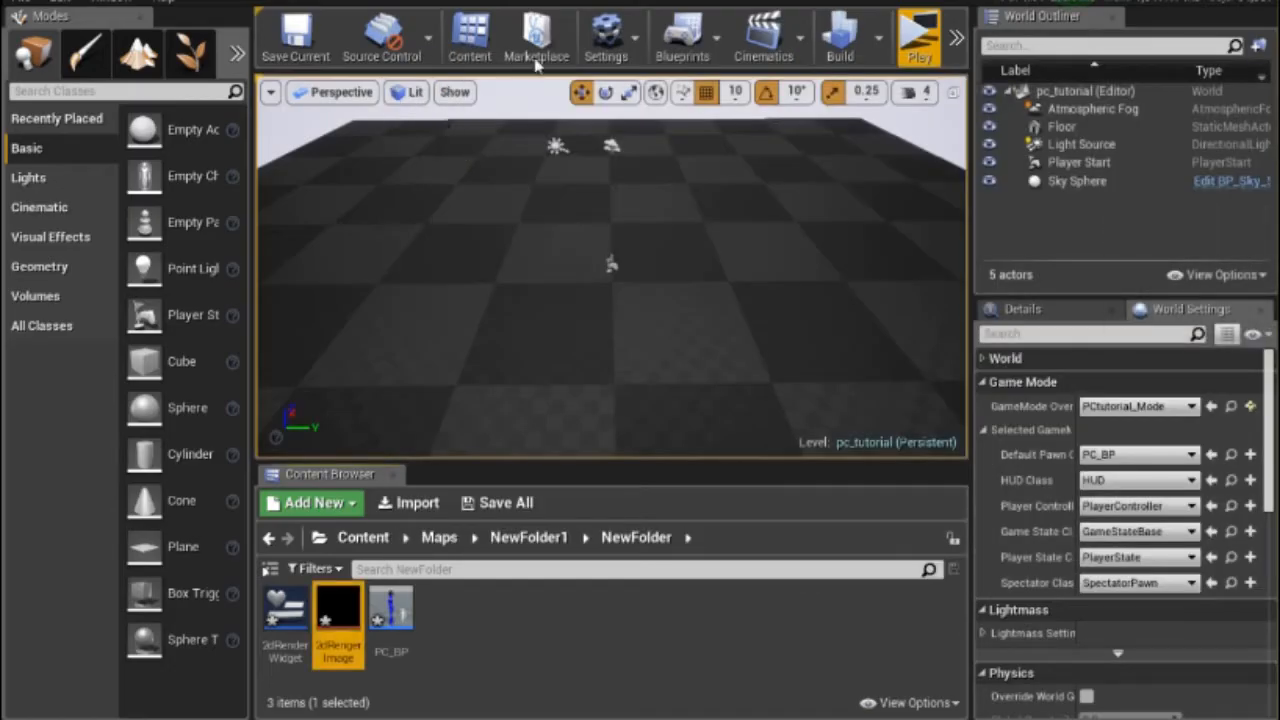
- Open the level blueprint of pc_tutorial from the level editor
left_click(716, 36)
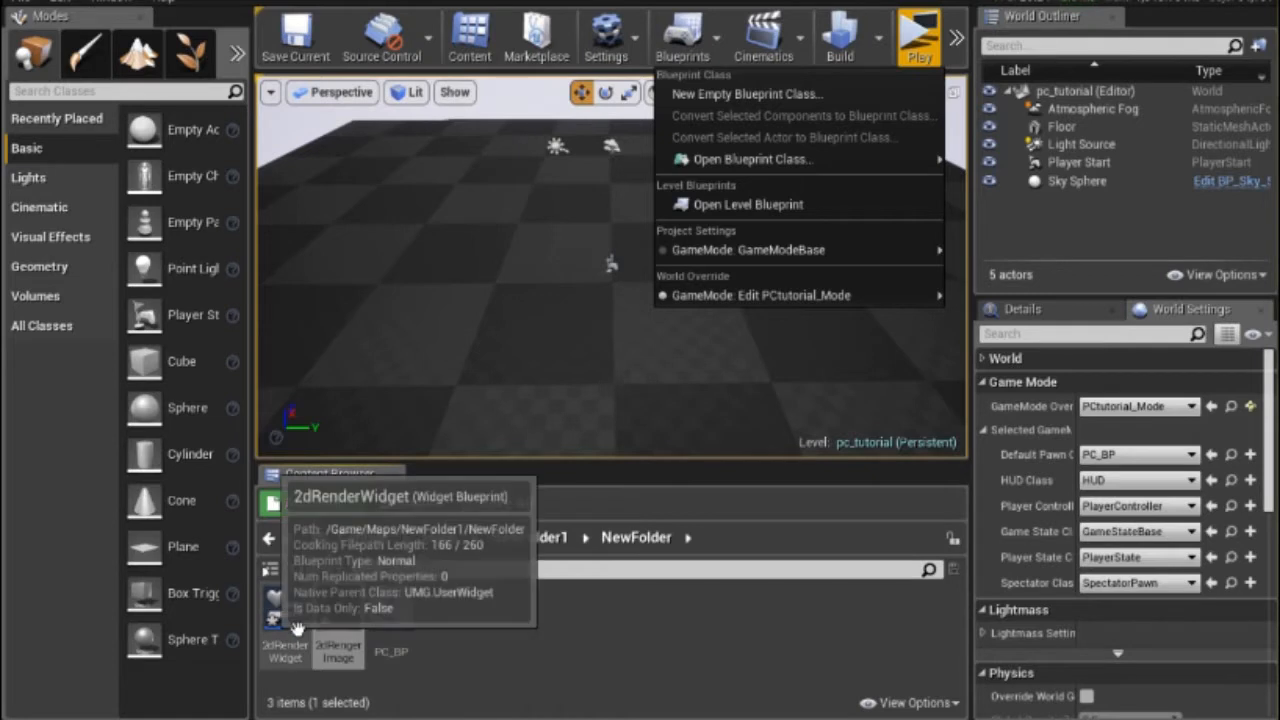
left_click(735, 204)
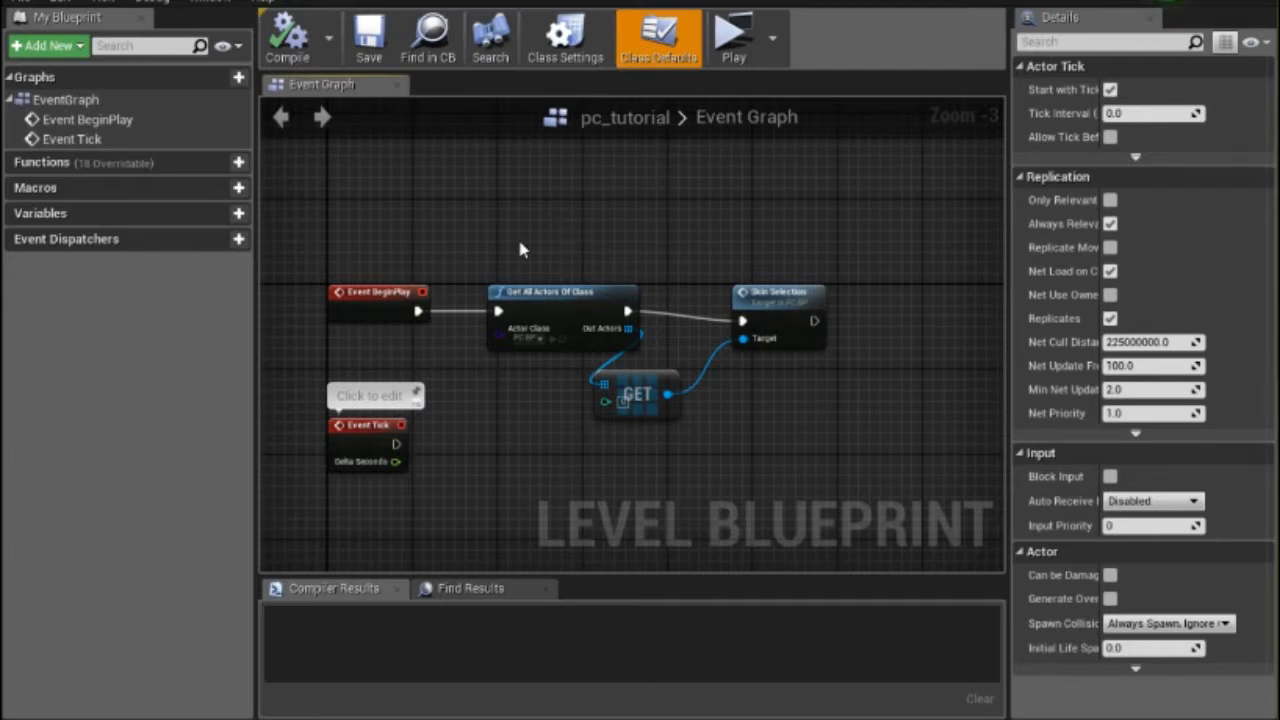
scroll(519, 249, "down", 1)
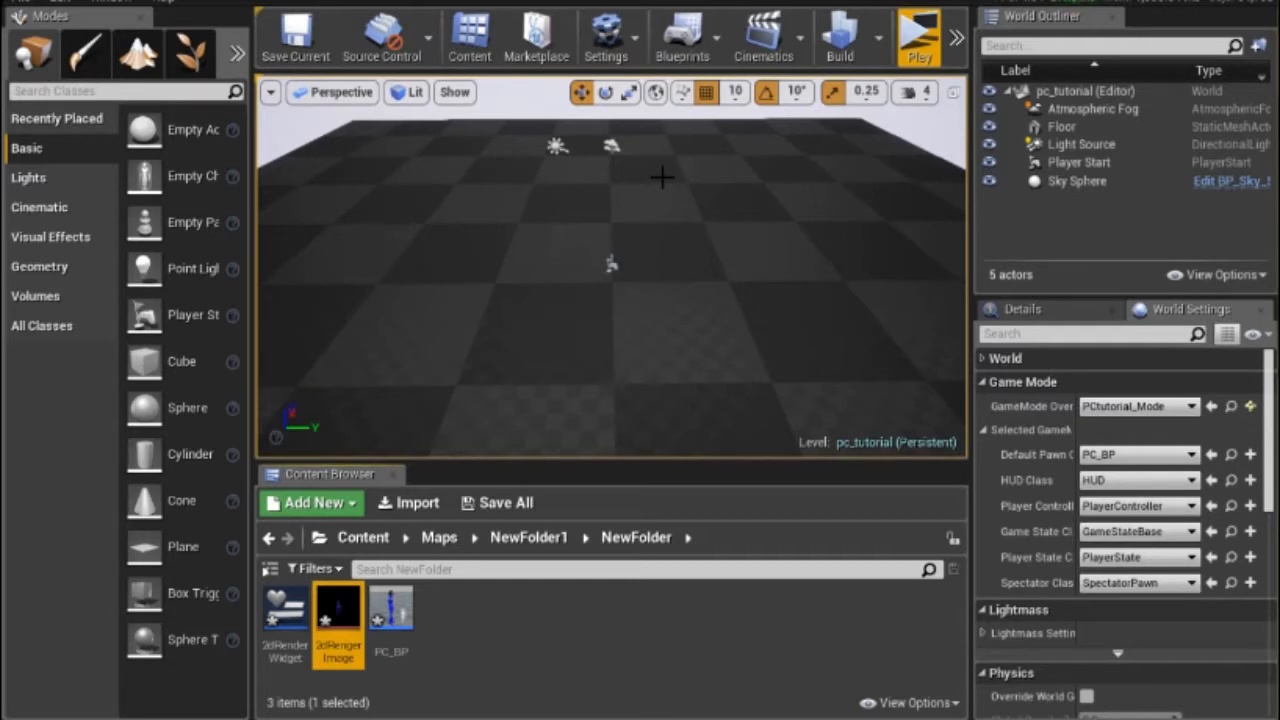
left_click(716, 42)
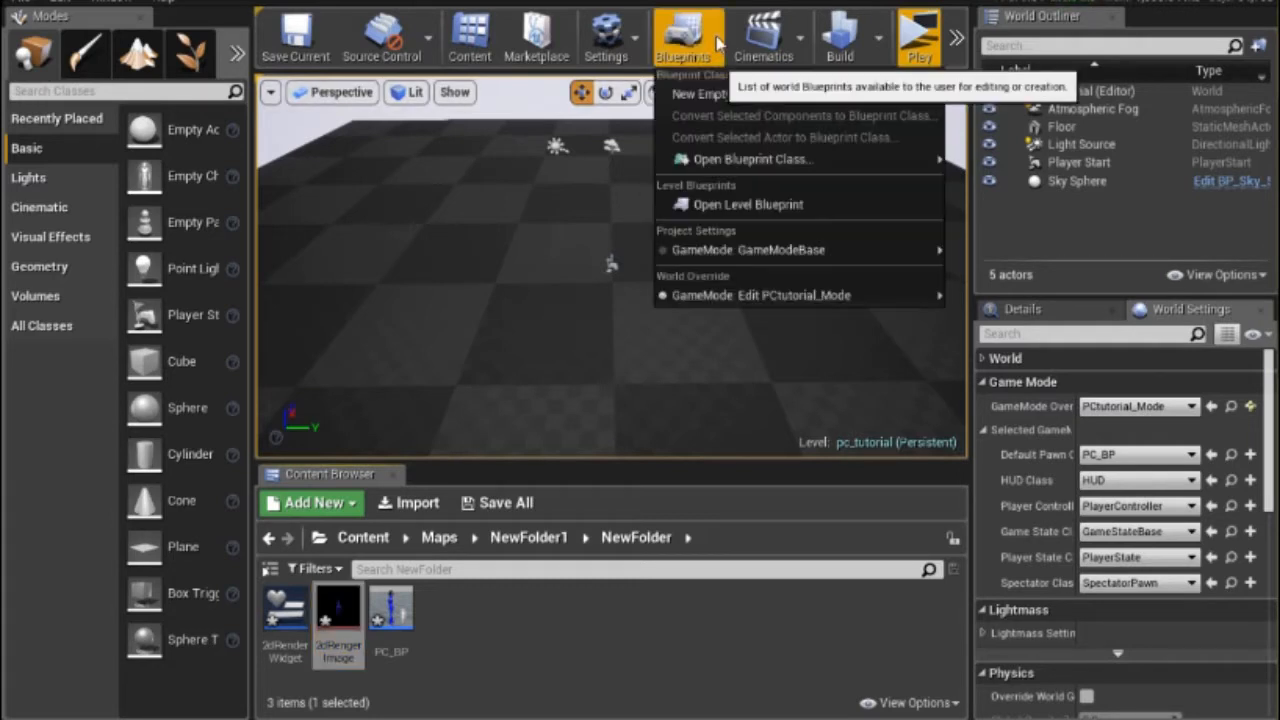
left_click(747, 204)
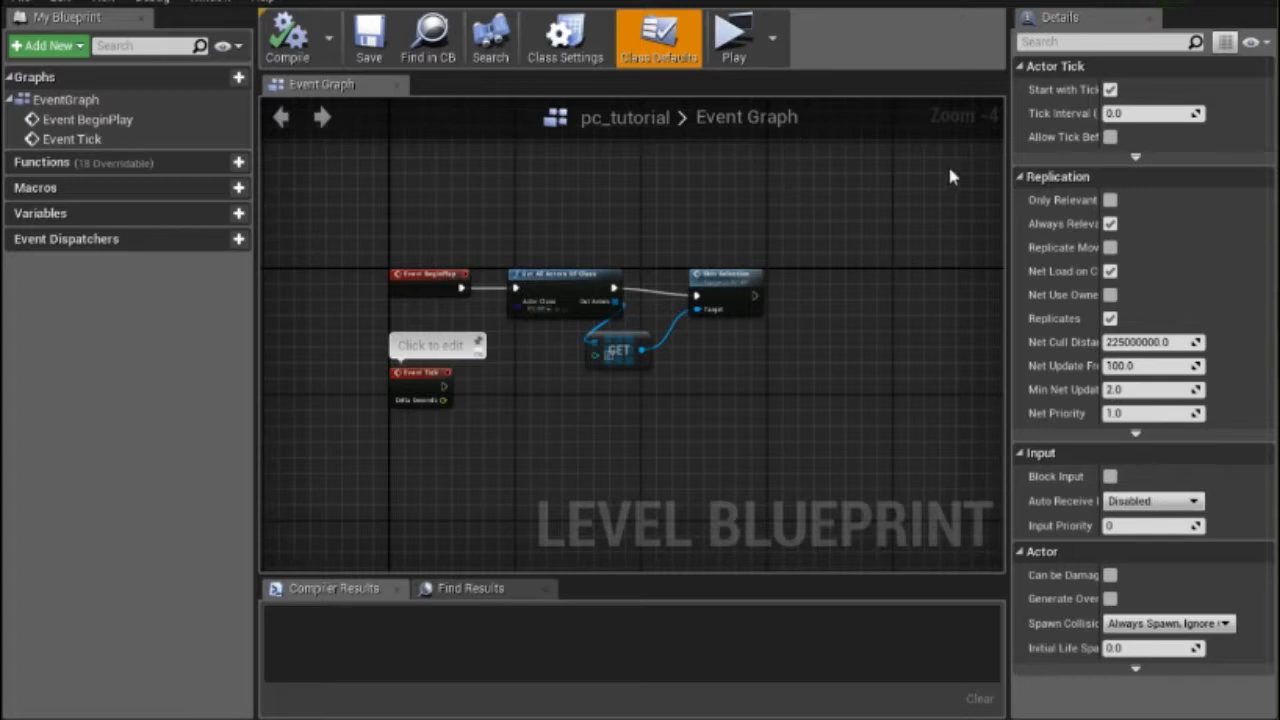
- Move the Event Tick node further down in the event graph, away from the Event BeginPlay chain
left_click_drag(788, 190, 855, 218)
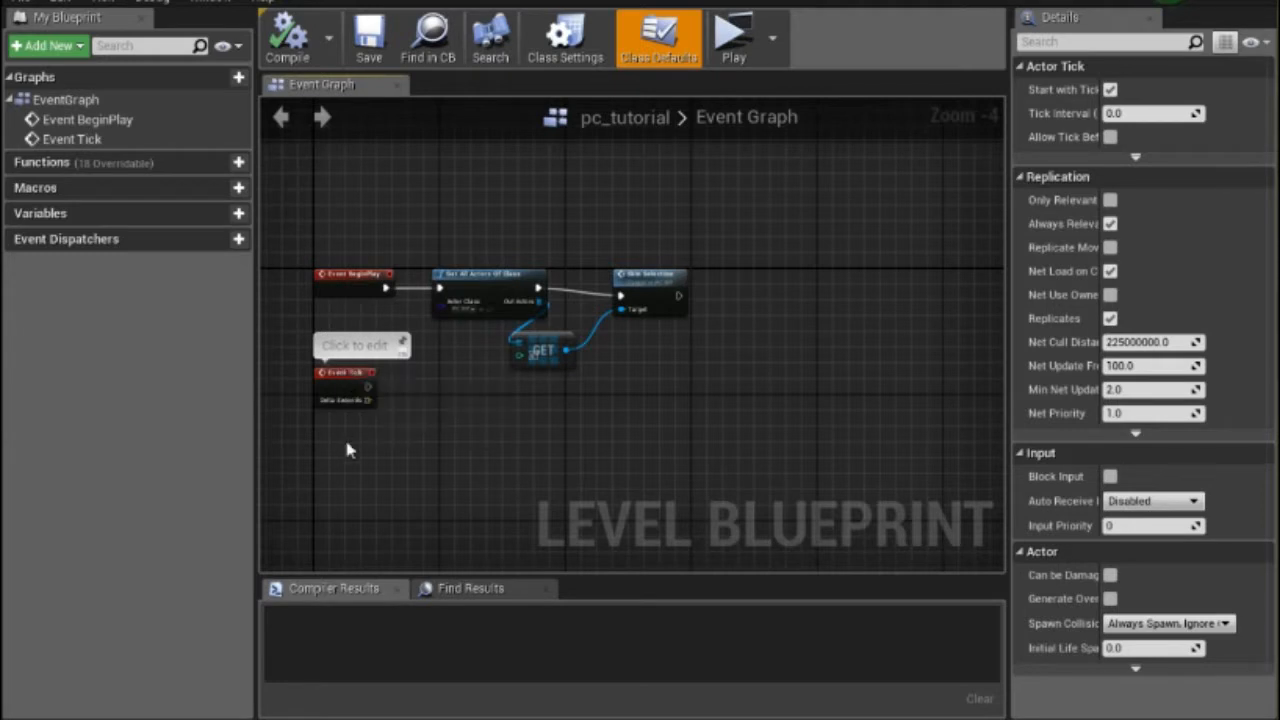
left_click_drag(349, 375, 347, 478)
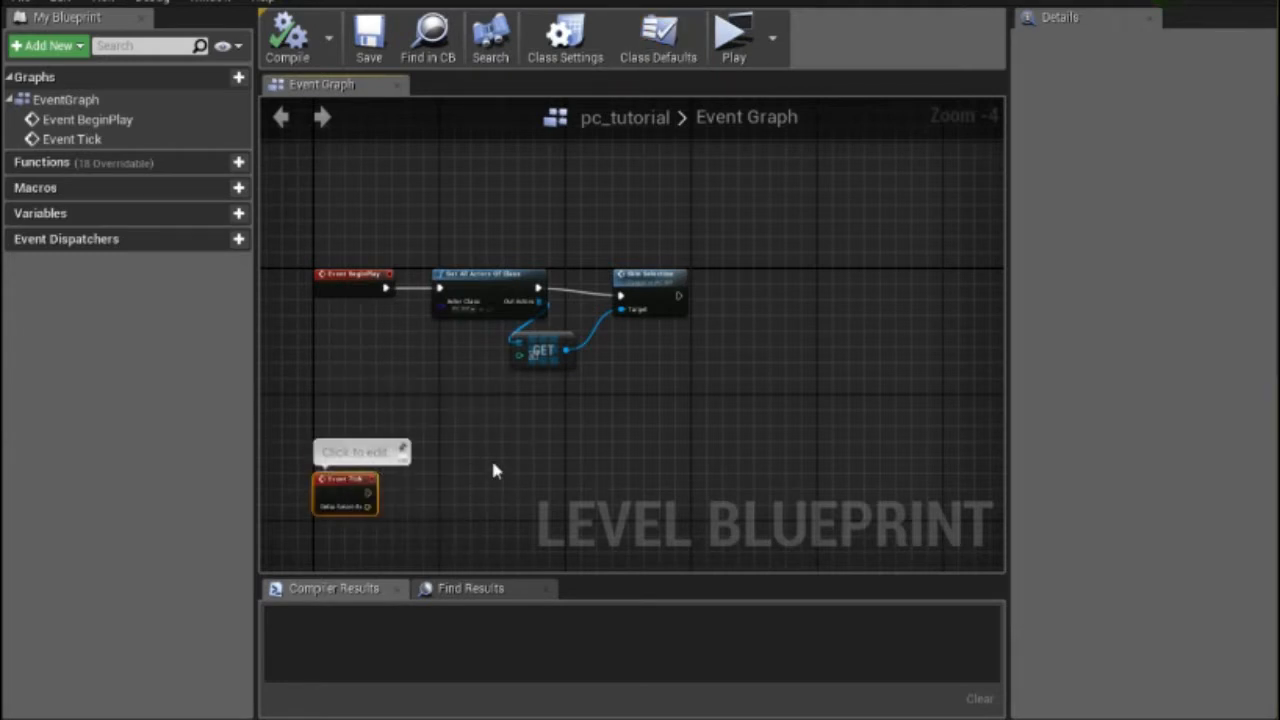
left_click(470, 440)
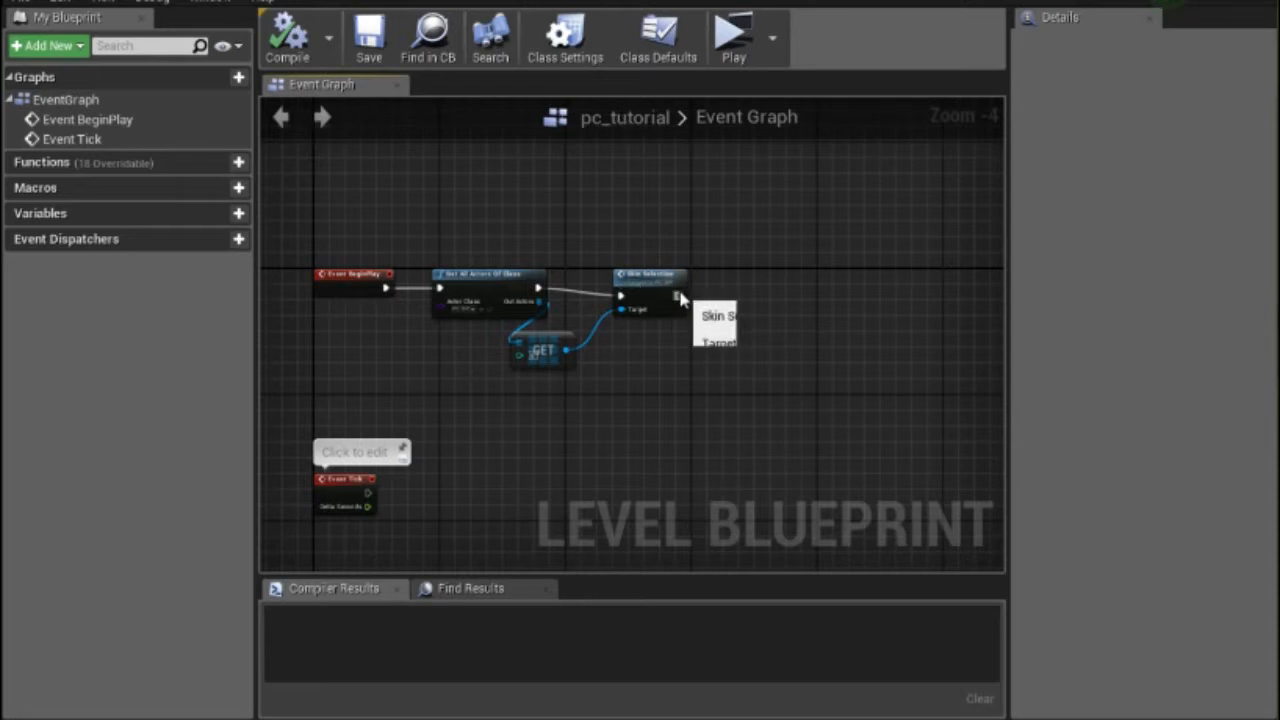
- Add a Create Widget node to the execution output of Skin Selection and place it close beside that node
left_click_drag(678, 296, 736, 265)
left_click_drag(678, 296, 750, 281)
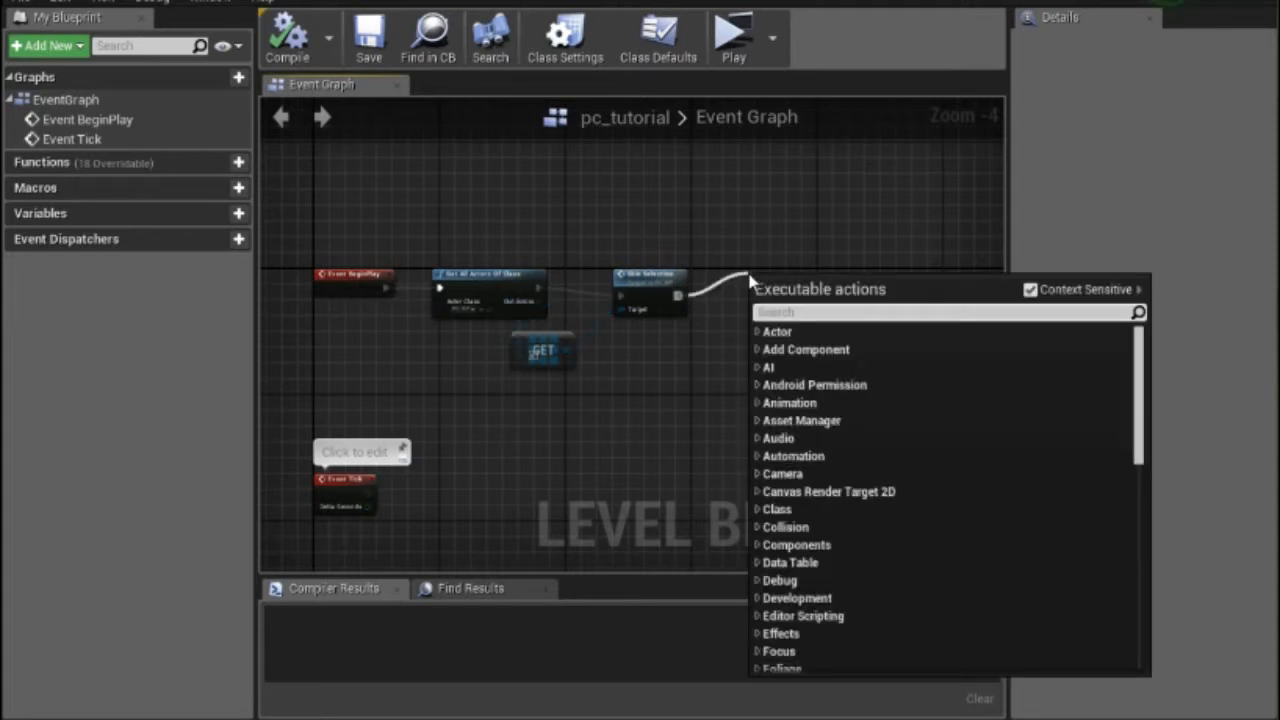
type("a")
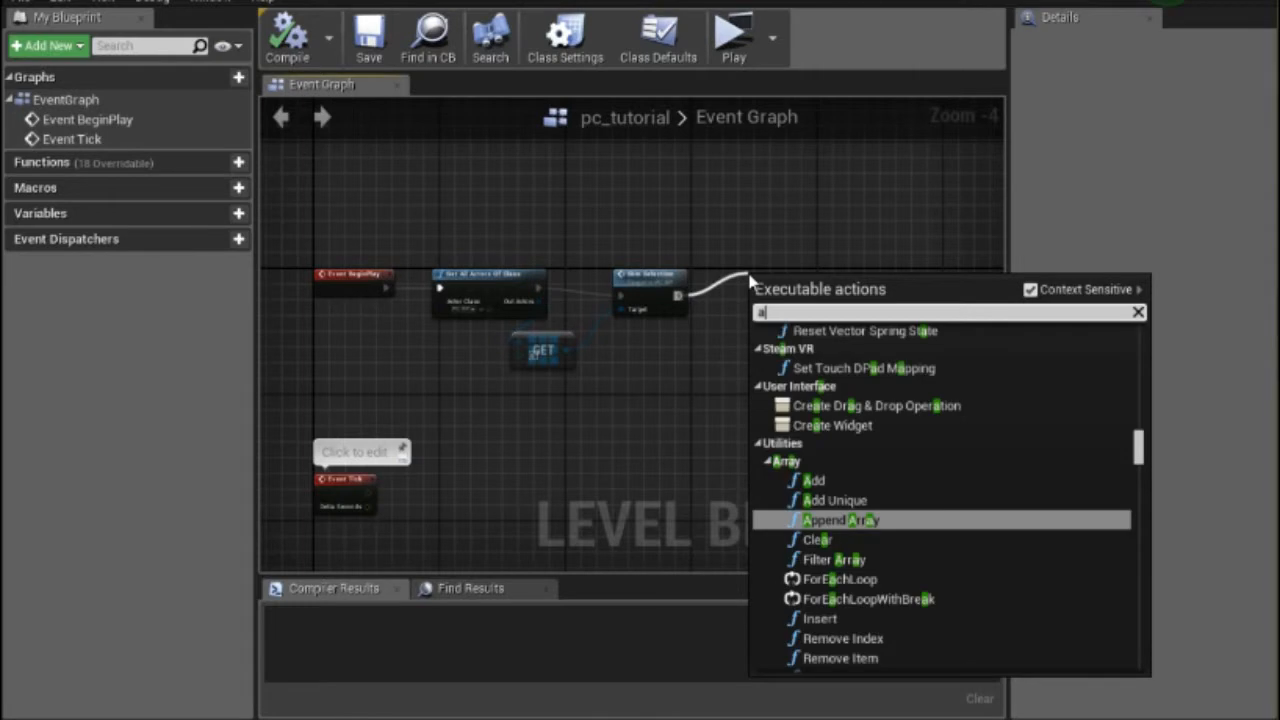
key("BackSpace")
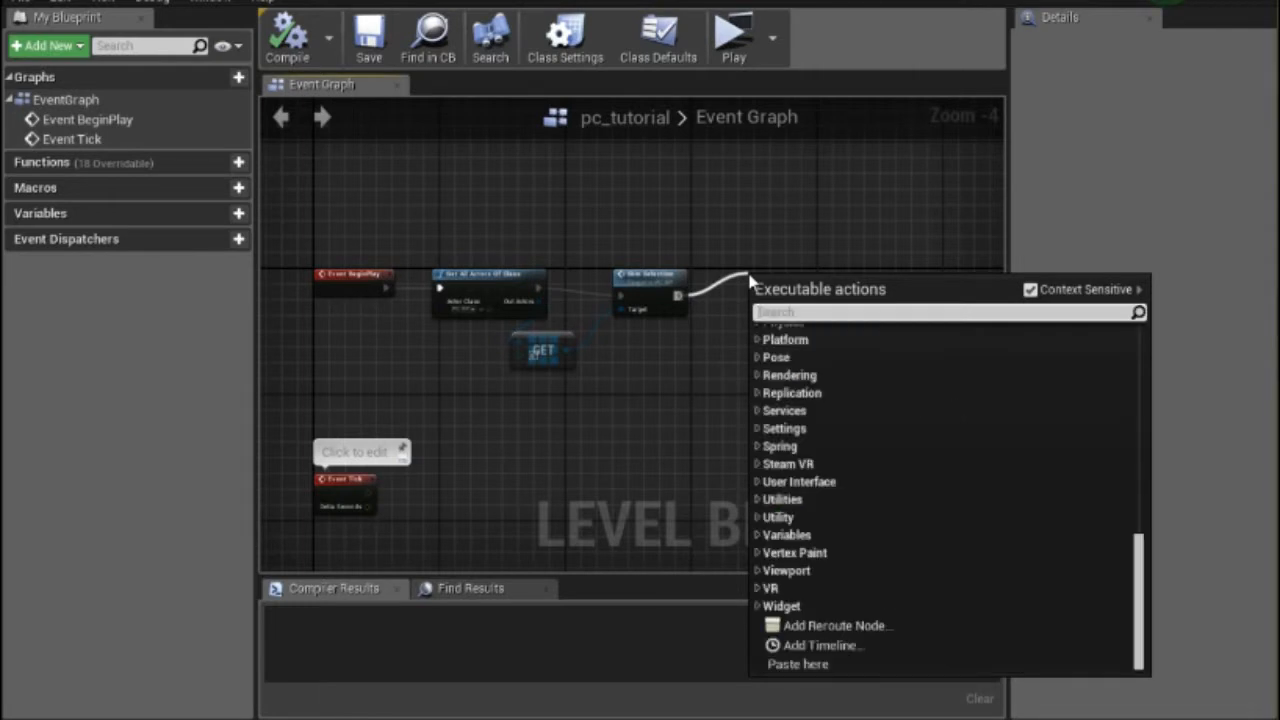
type("widge")
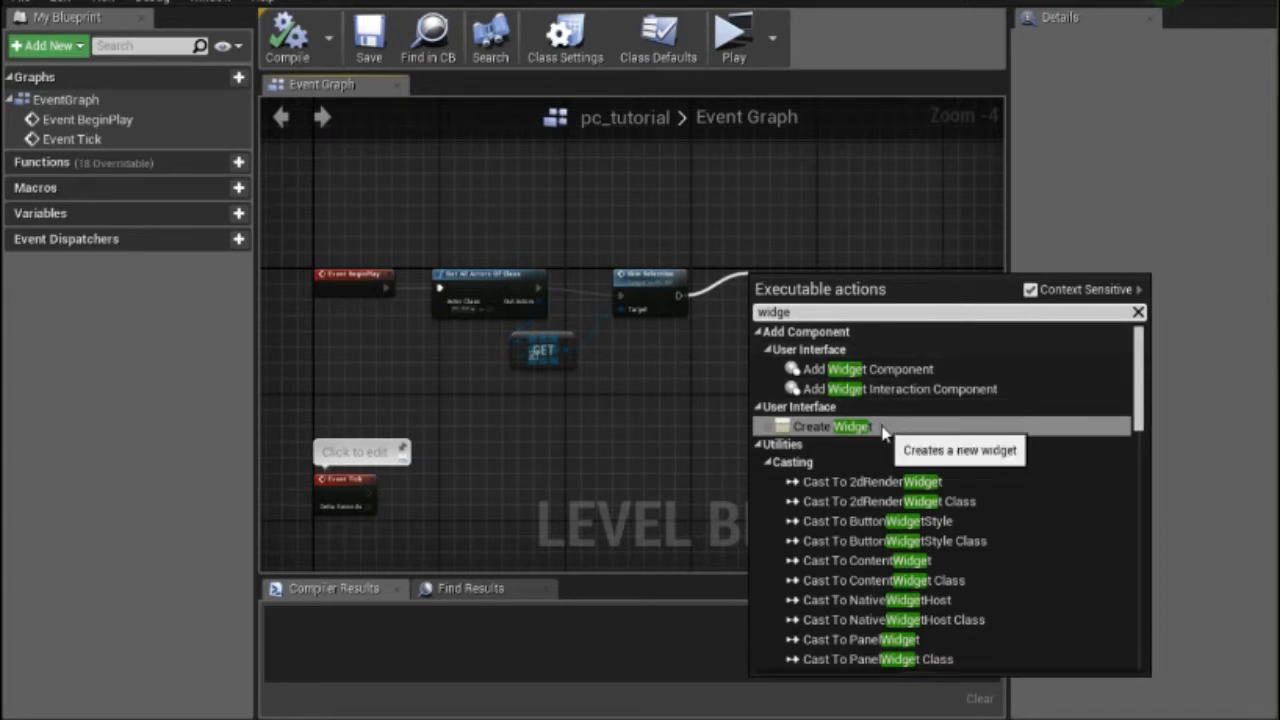
left_click(840, 426)
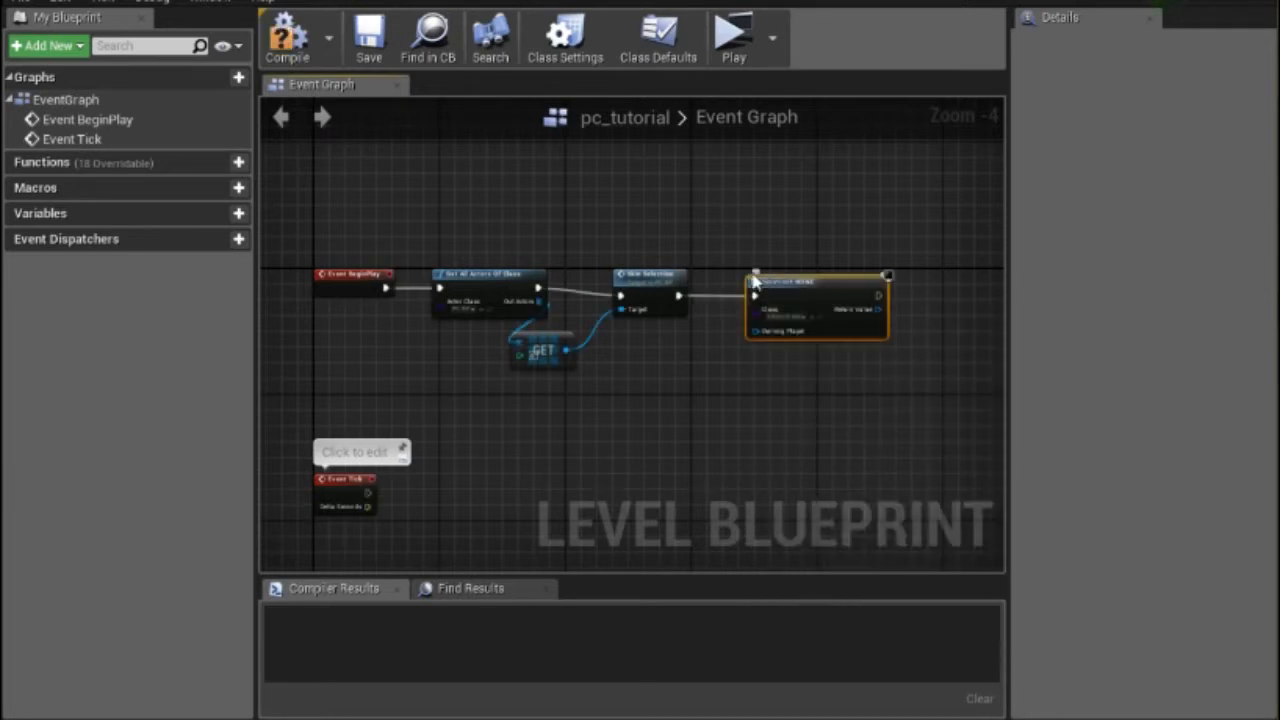
left_click_drag(785, 288, 747, 281)
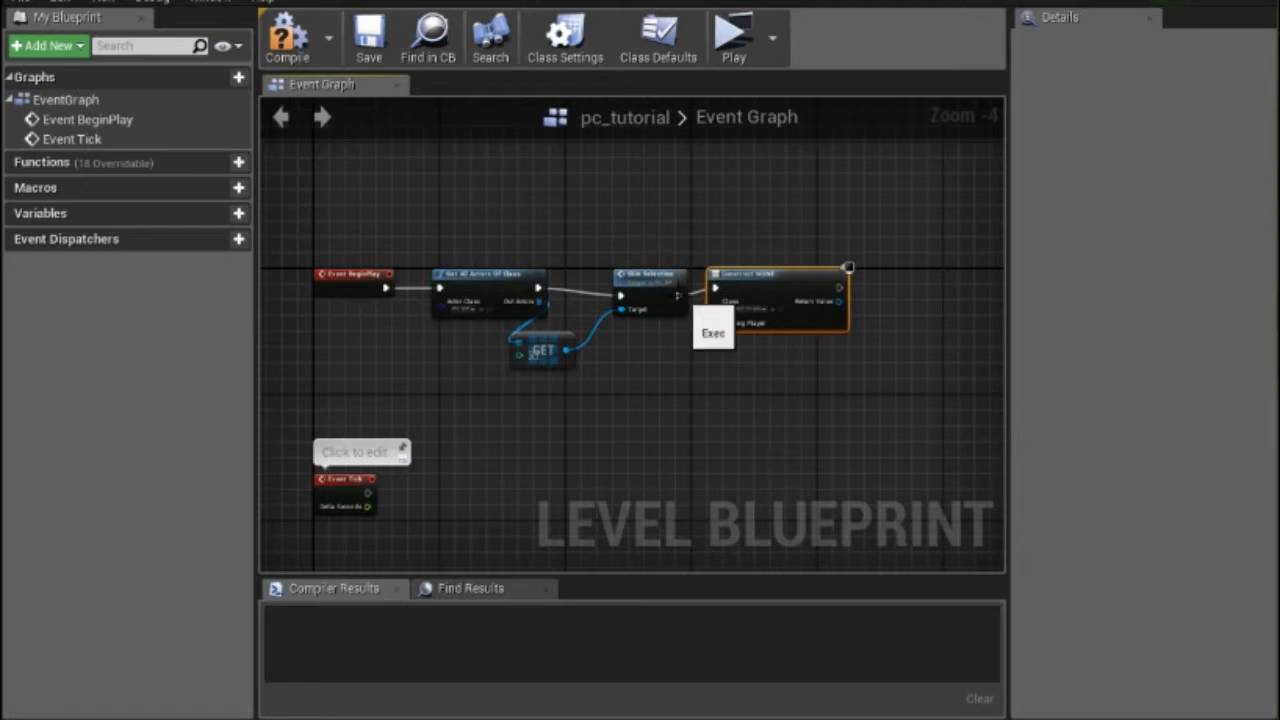
left_click_drag(679, 296, 707, 398)
left_click(707, 398)
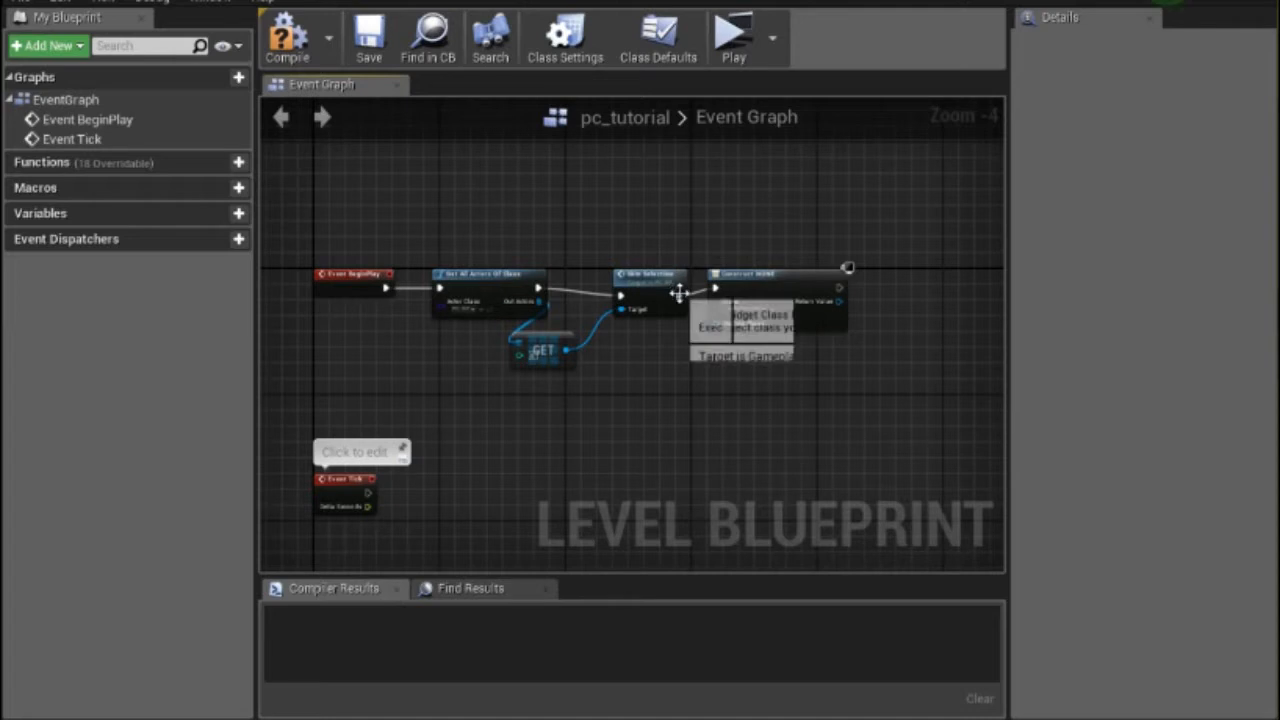
left_click_drag(679, 294, 735, 369)
left_click_drag(679, 296, 745, 374)
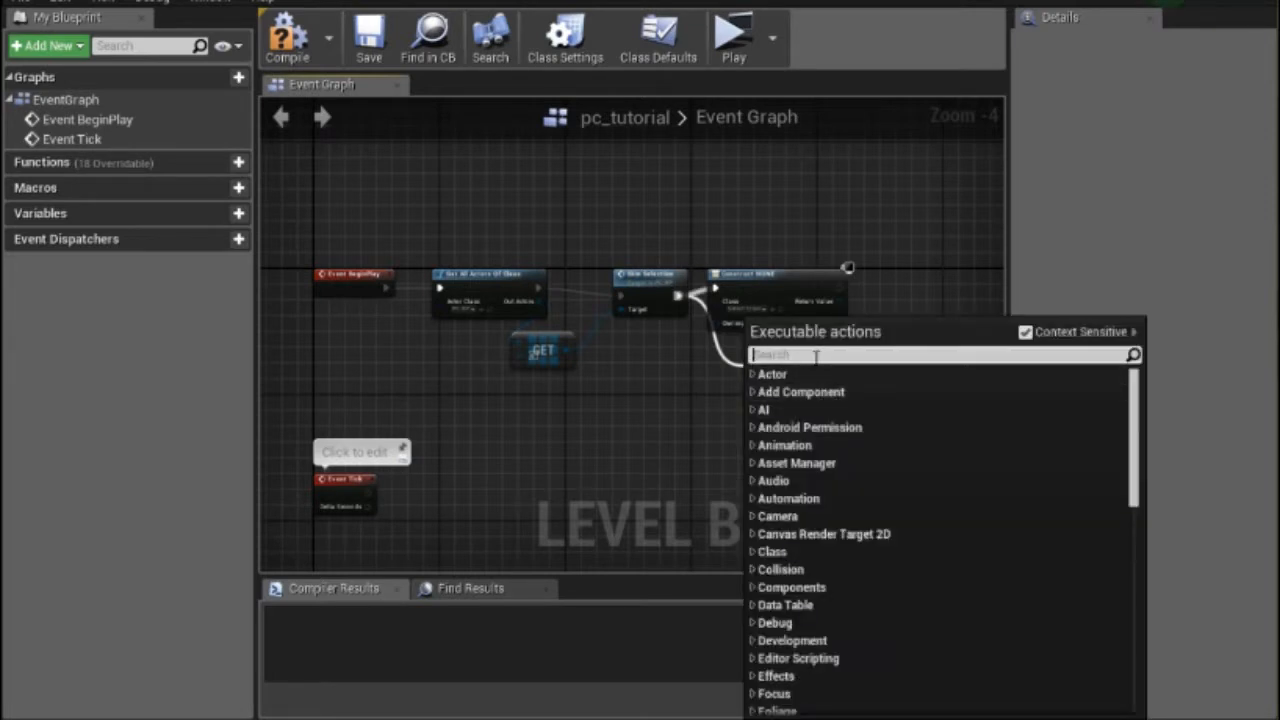
left_click(853, 178)
- Set the widget construction node's class to 2dRenderWidget
scroll(745, 308, "up", 2)
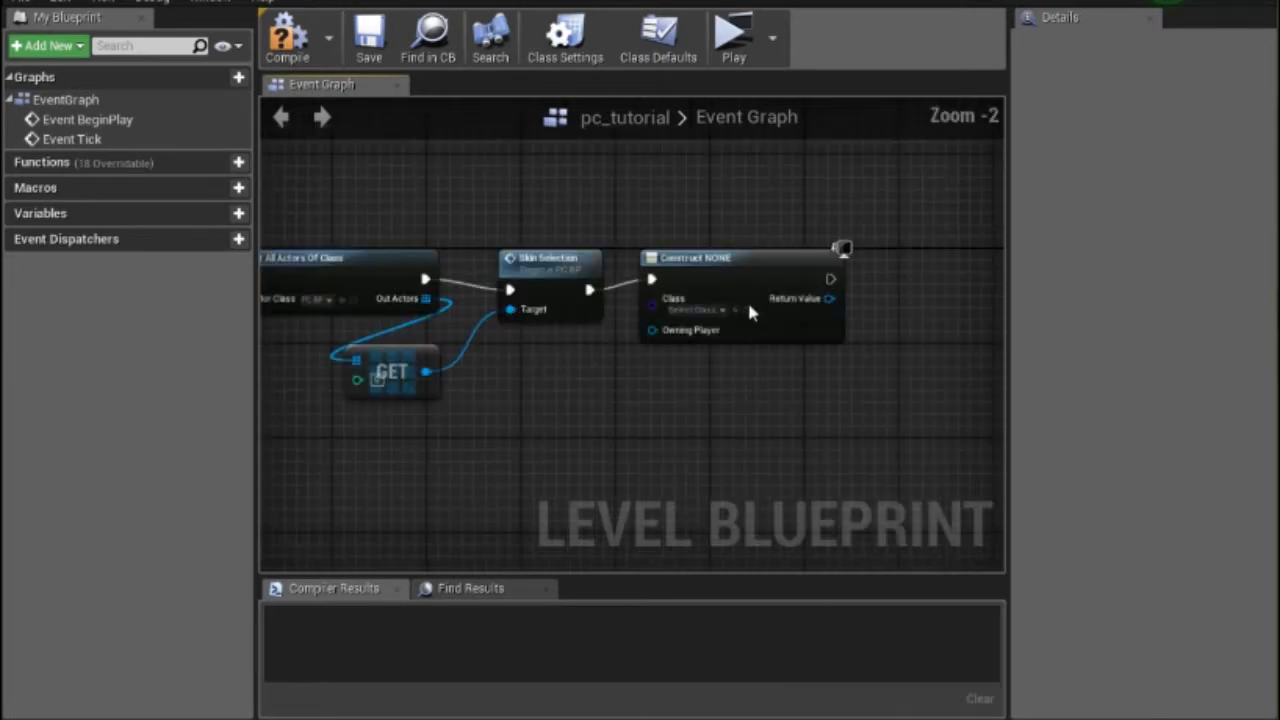
left_click(721, 311)
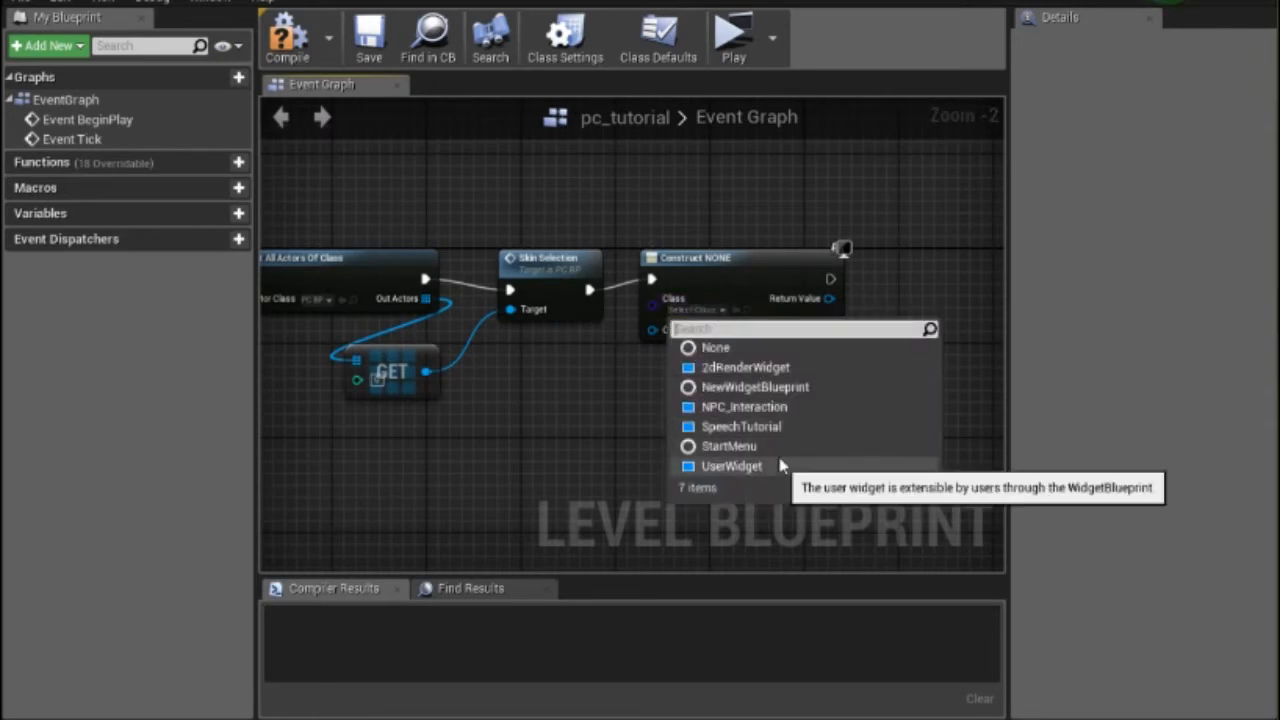
left_click(768, 370)
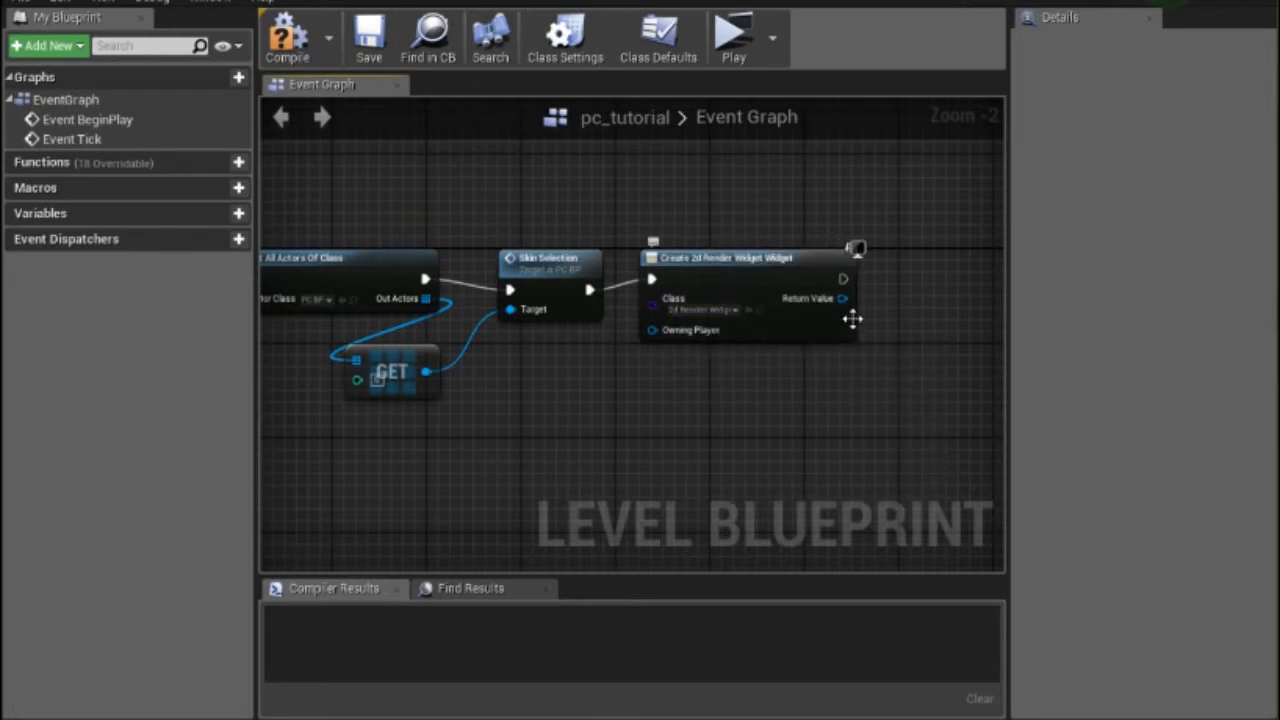
- Add an Add to Viewport node after the Create 2d Render Widget node and connect the widget's Return Value to its Target
left_click_drag(843, 279, 884, 284)
scroll(884, 283, "up", 1)
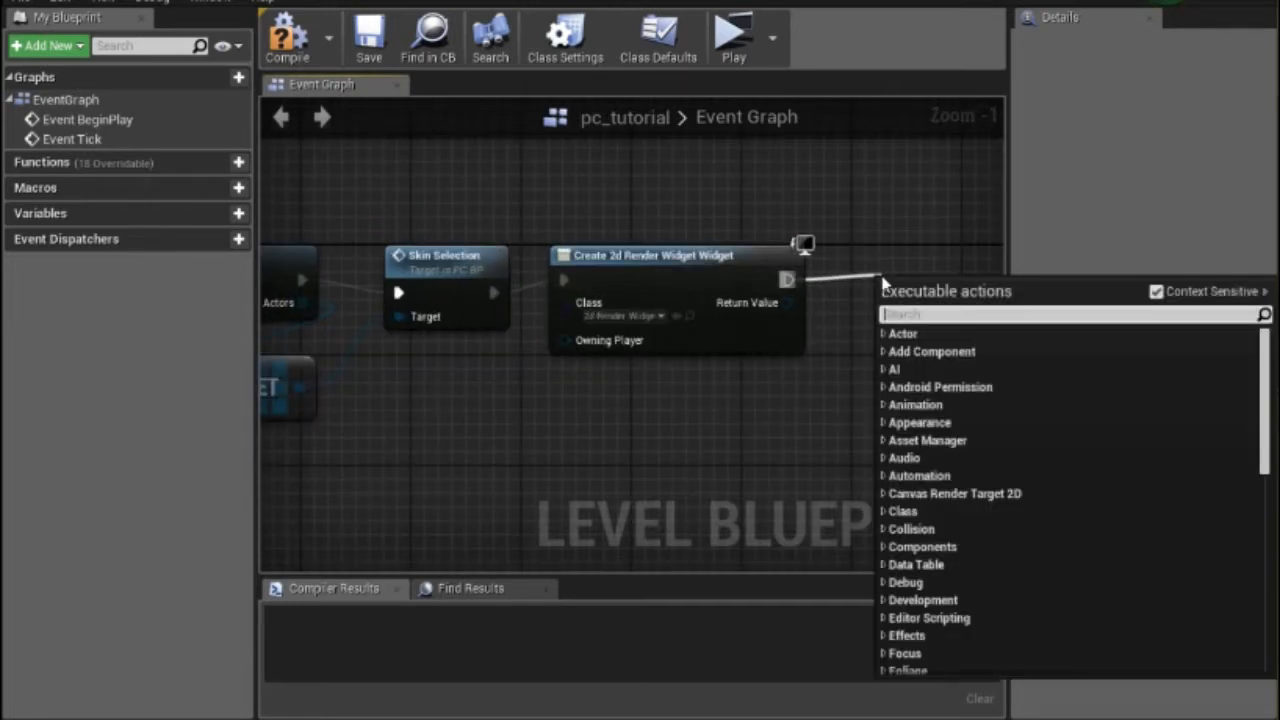
type("add")
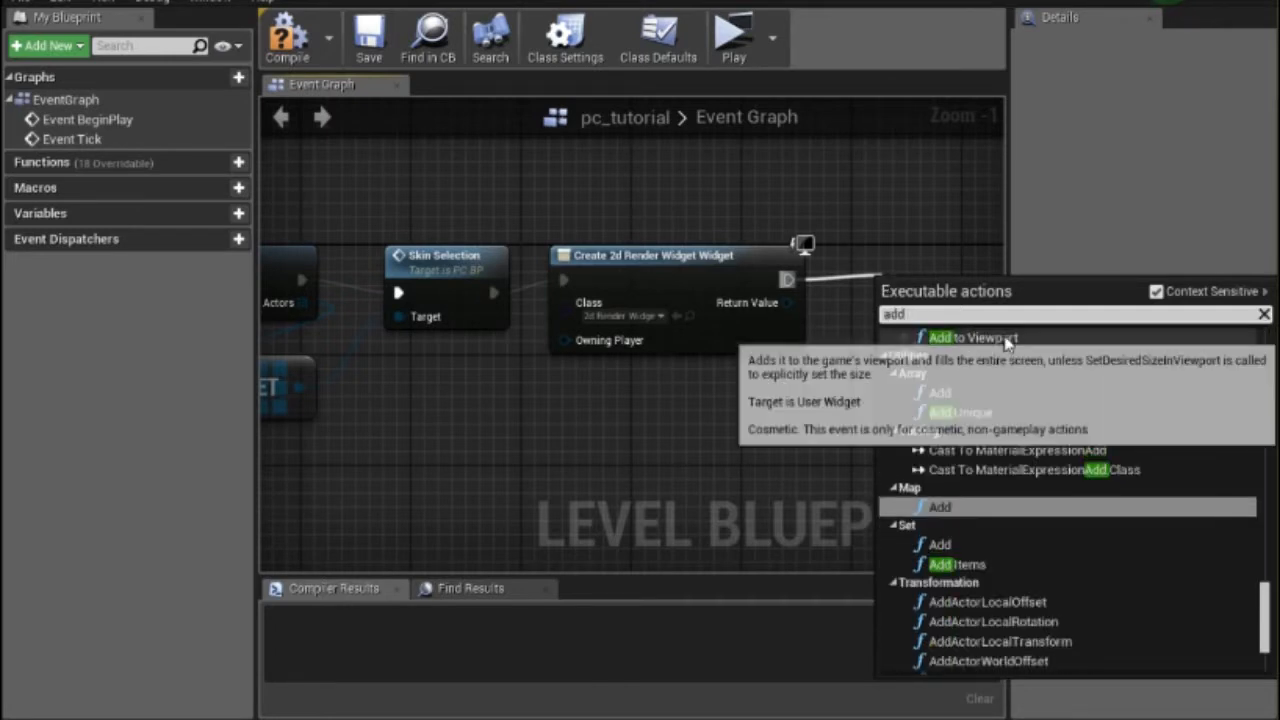
left_click(945, 337)
left_click_drag(937, 285, 920, 262)
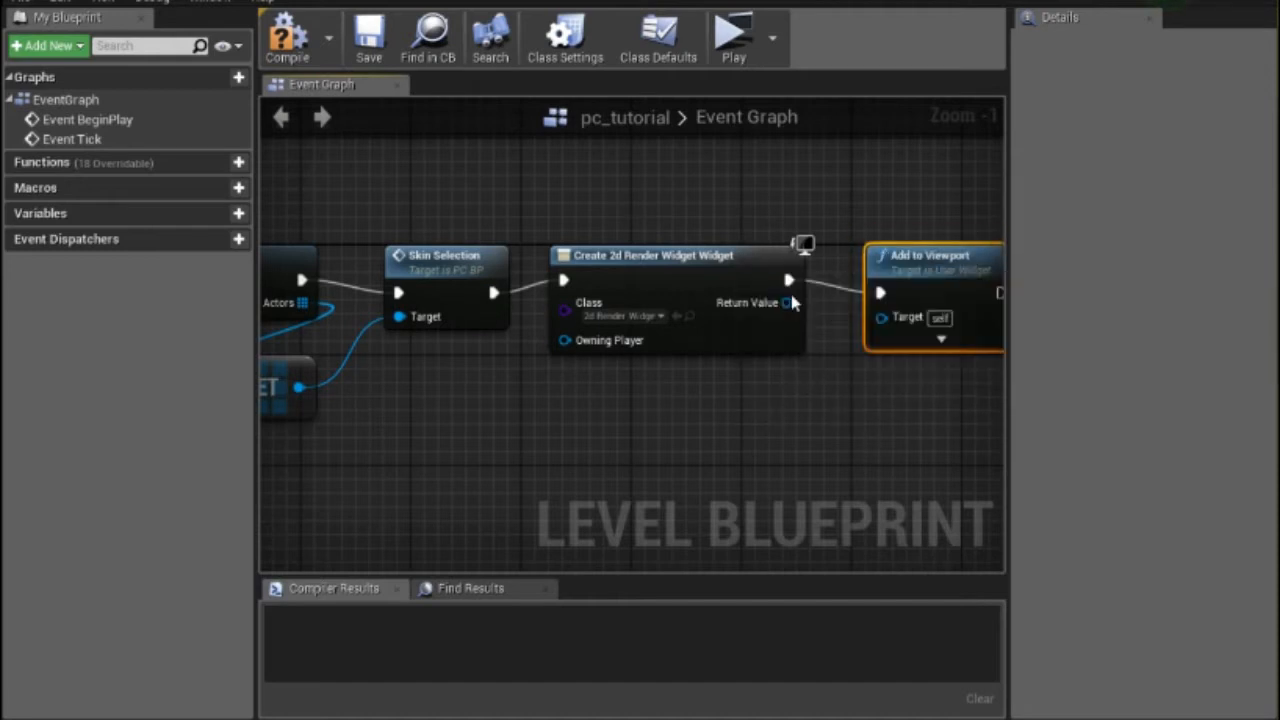
left_click_drag(788, 302, 897, 328)
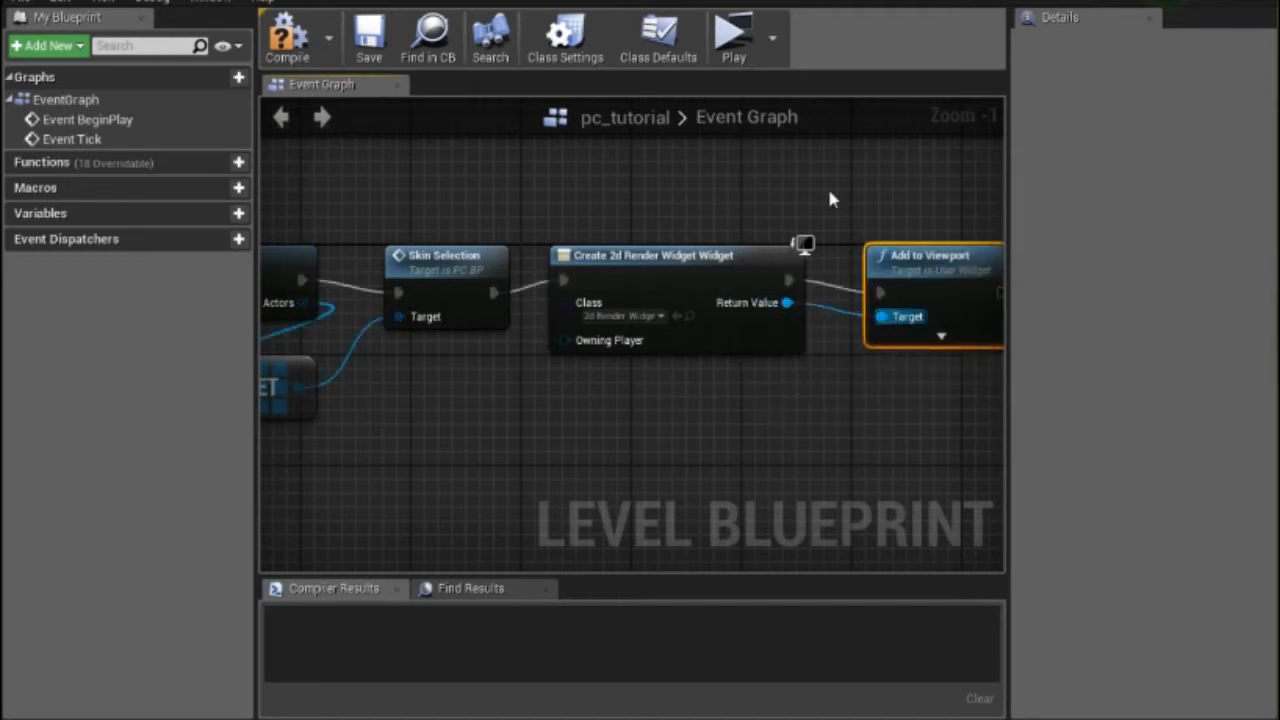
- Compile and save the level blueprint, and switch to the PC_BP blueprint
scroll(830, 218, "down", 3)
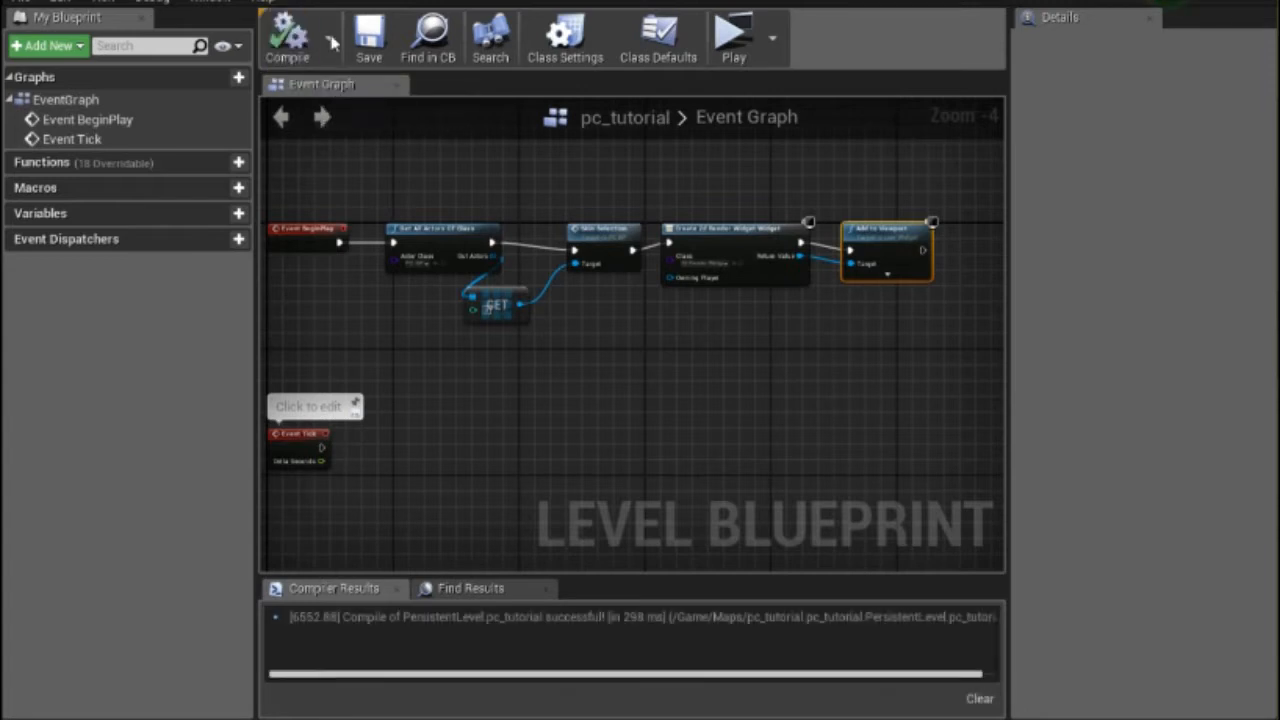
left_click(370, 36)
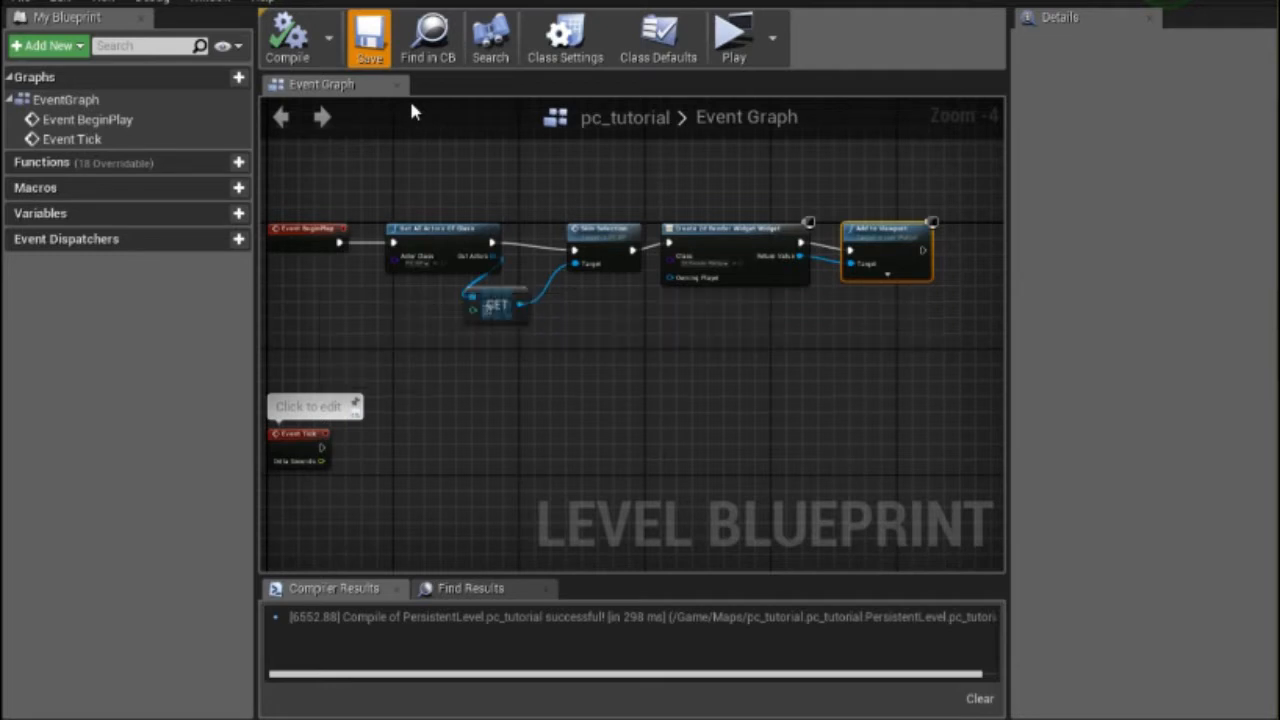
left_click(160, 2)
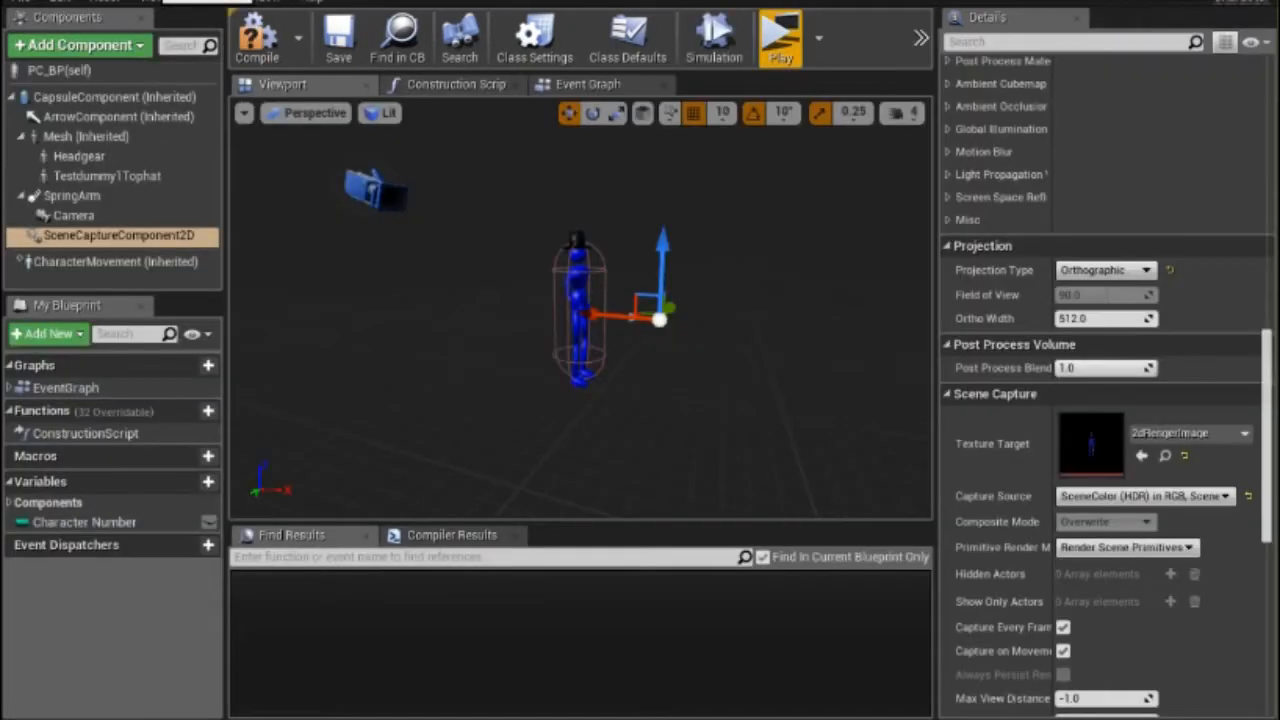
- Set SceneCaptureComponent2D's projection type to Perspective and play the level to preview the capture widget, ending the session when done
left_click(1143, 271)
left_click(1090, 299)
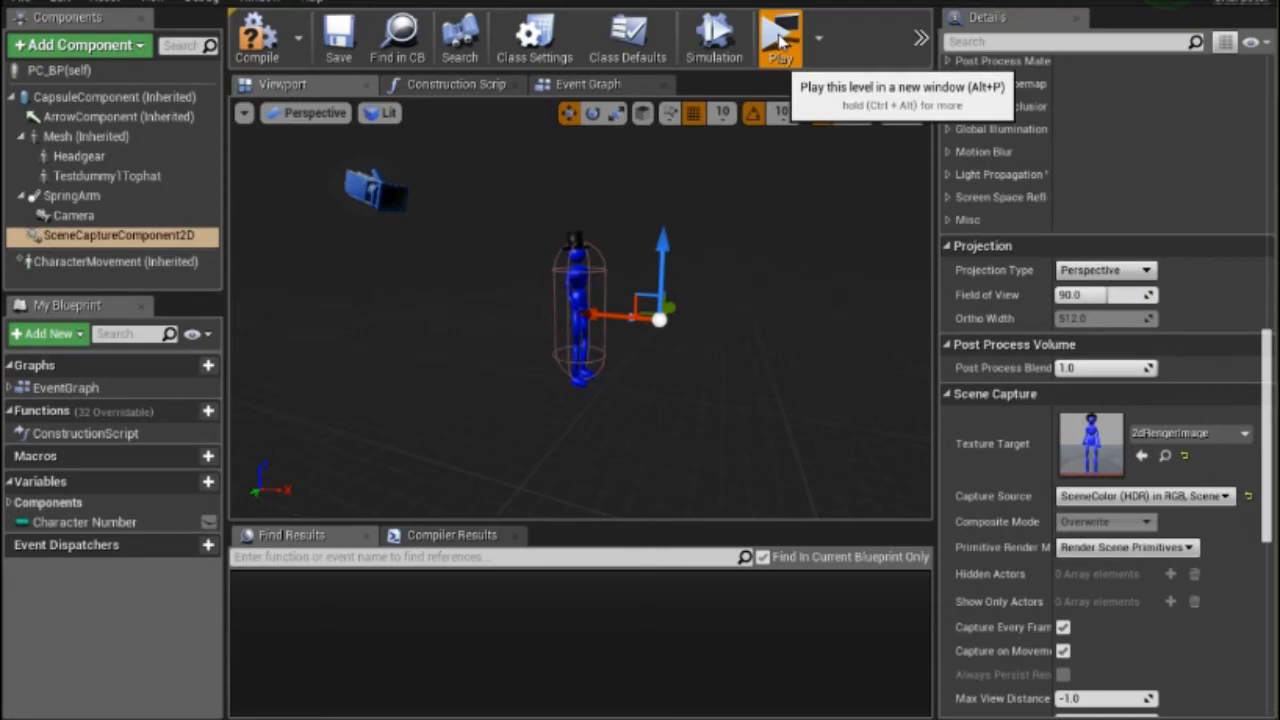
left_click(781, 40)
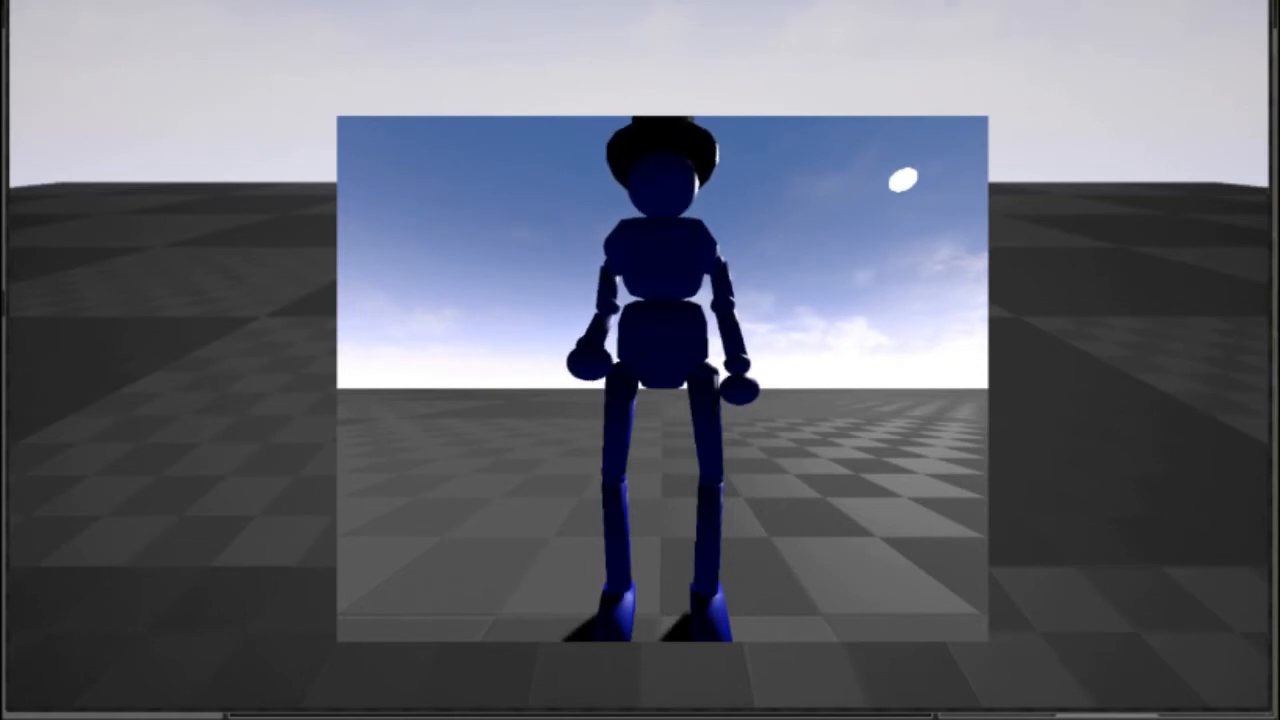
key("Escape")
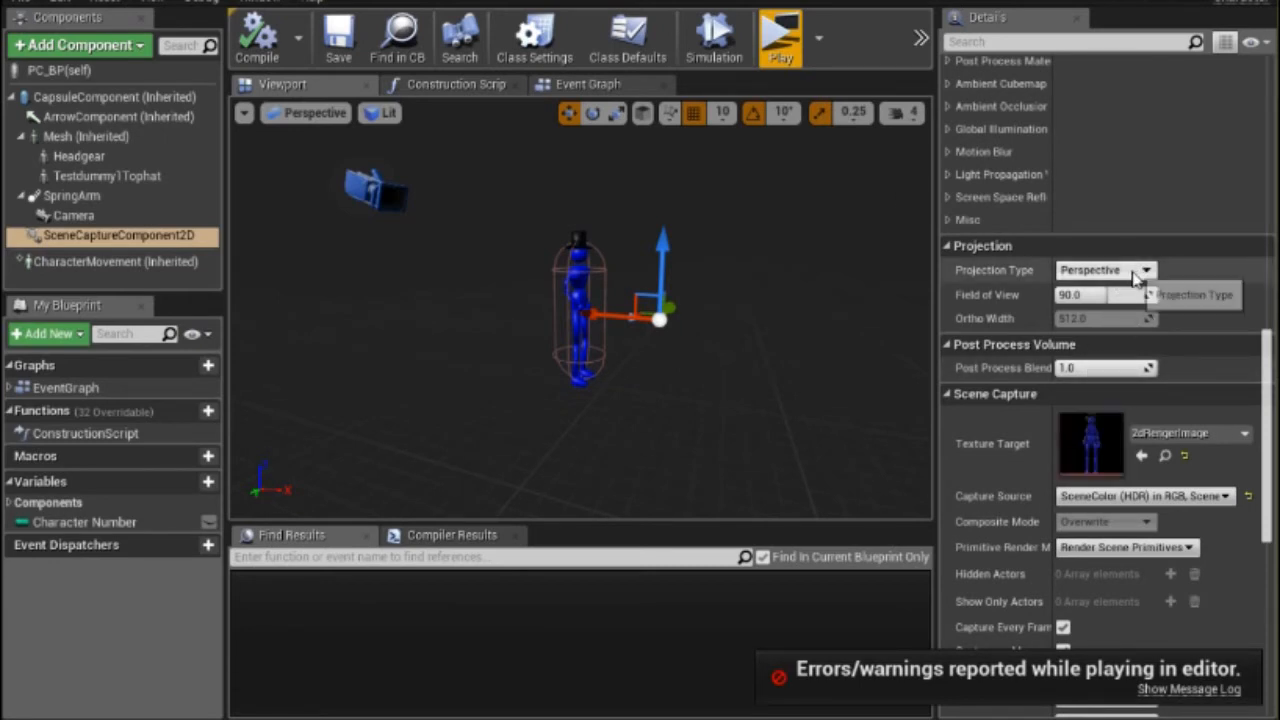
- Set the scene capture's projection type to Orthographic and play the level to preview the widget, ending the session when done
left_click(1131, 278)
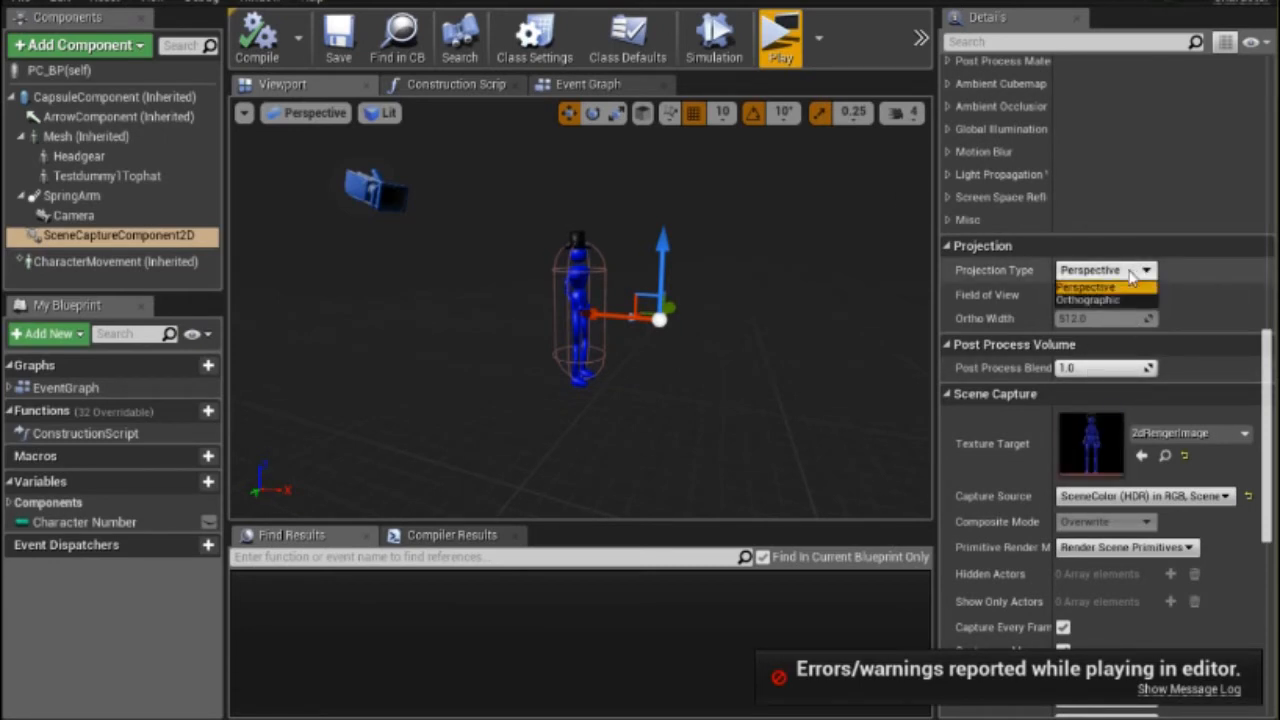
left_click(1088, 300)
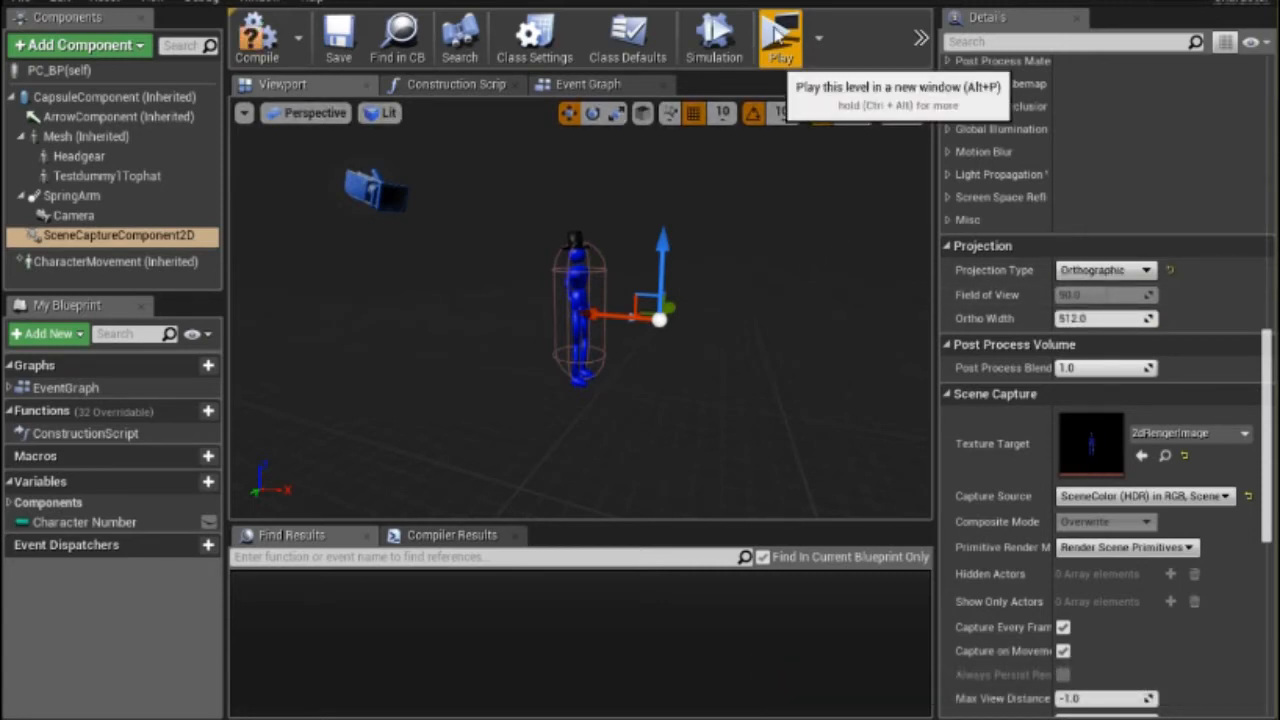
left_click(779, 36)
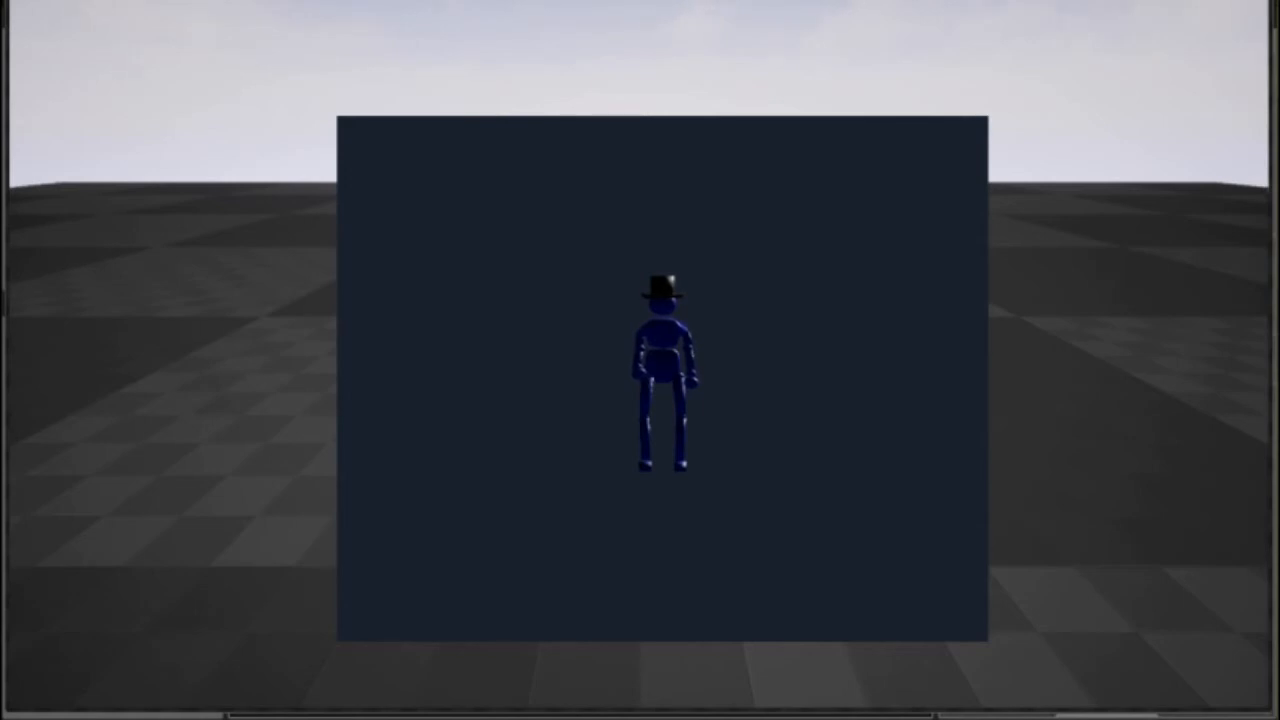
key("Escape")
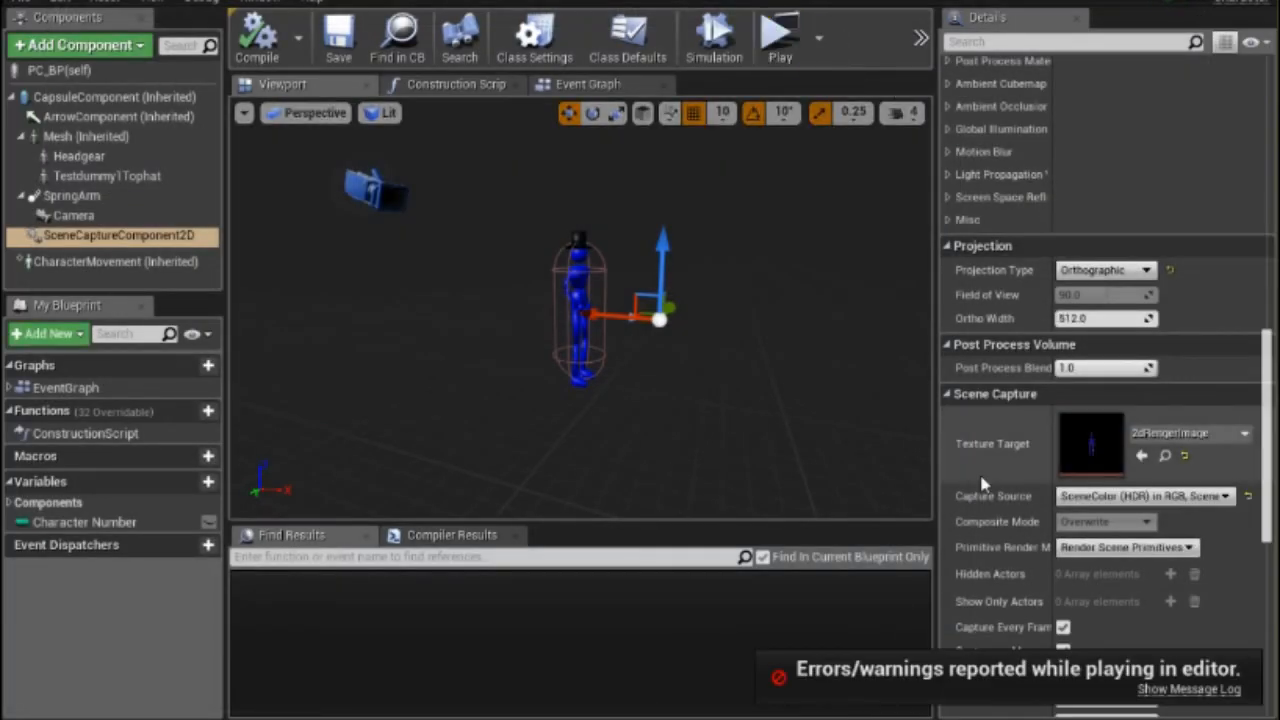
- Set SceneCaptureComponent2D's X location to 0
left_click(1122, 316)
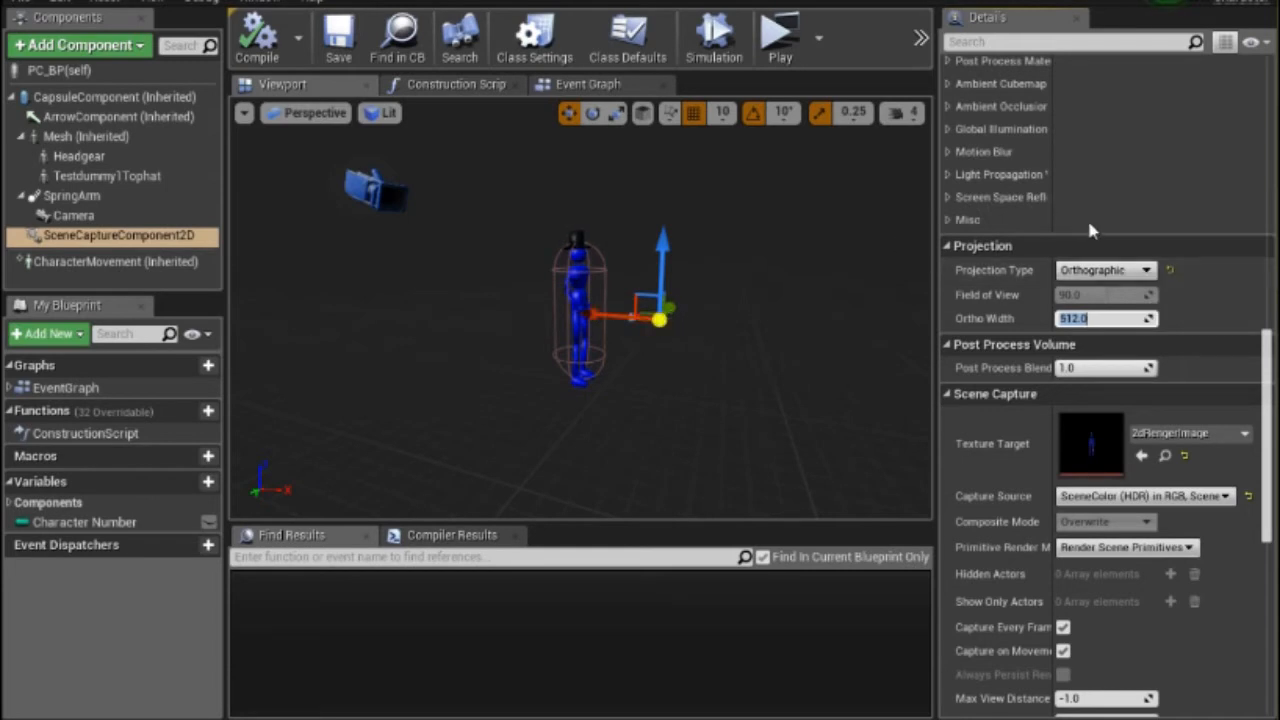
scroll(1065, 222, "up", 5)
scroll(1063, 225, "up", 3)
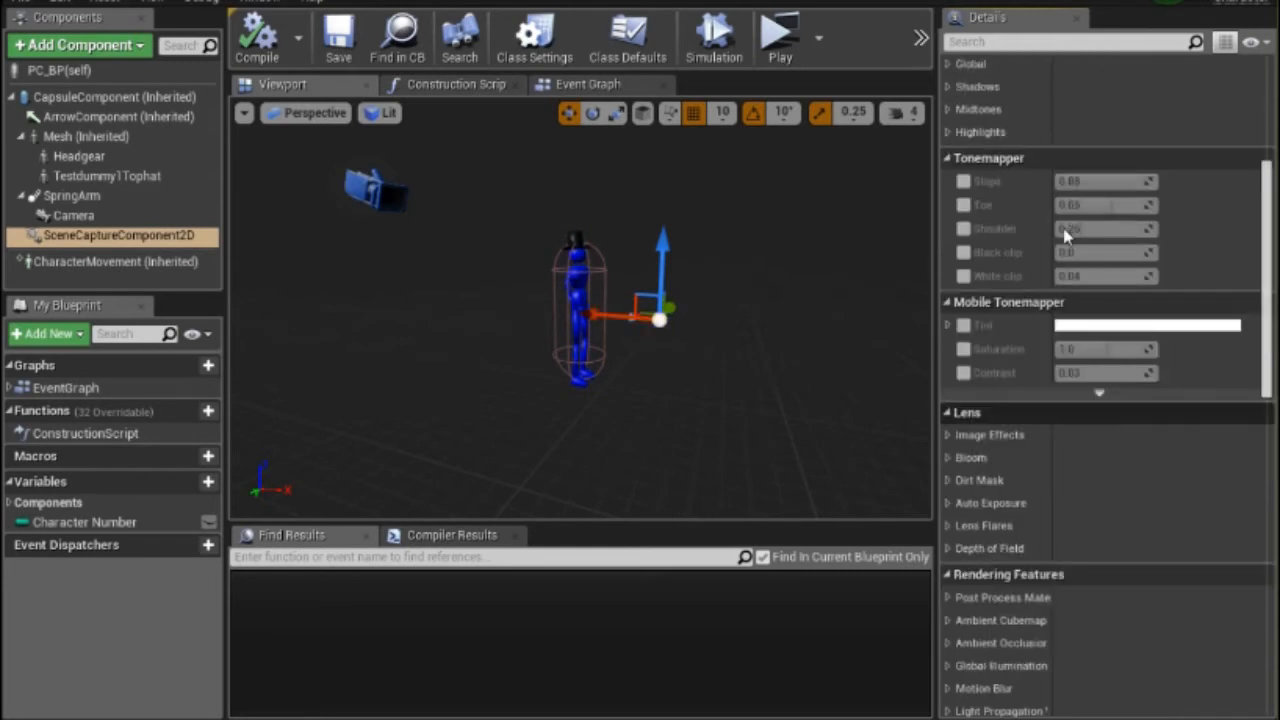
scroll(1065, 232, "up", 5)
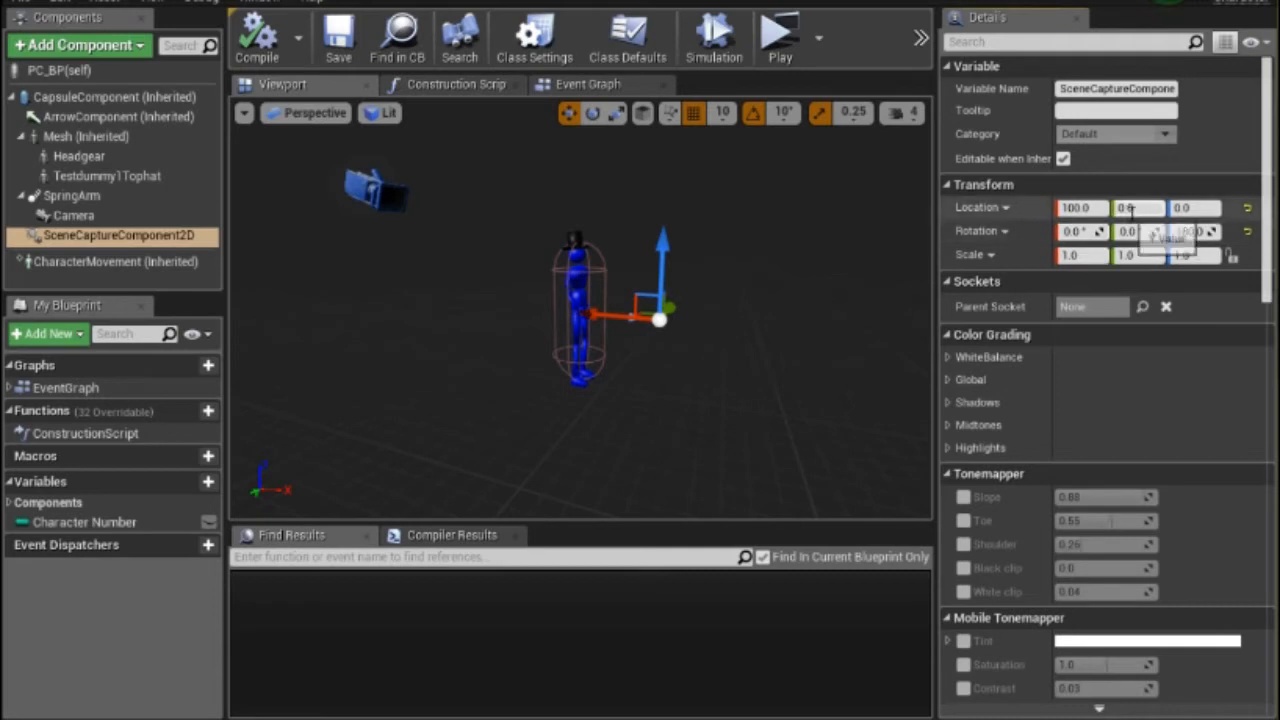
left_click(1076, 208)
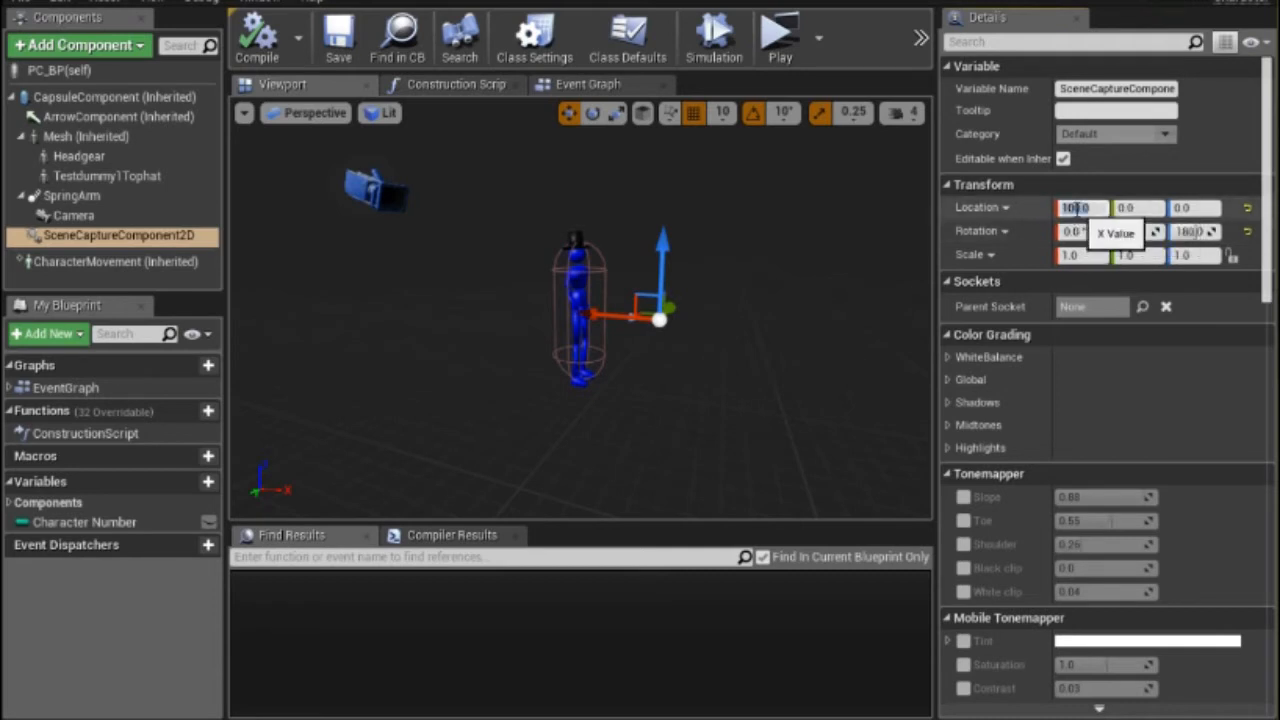
type("0")
key("Return")
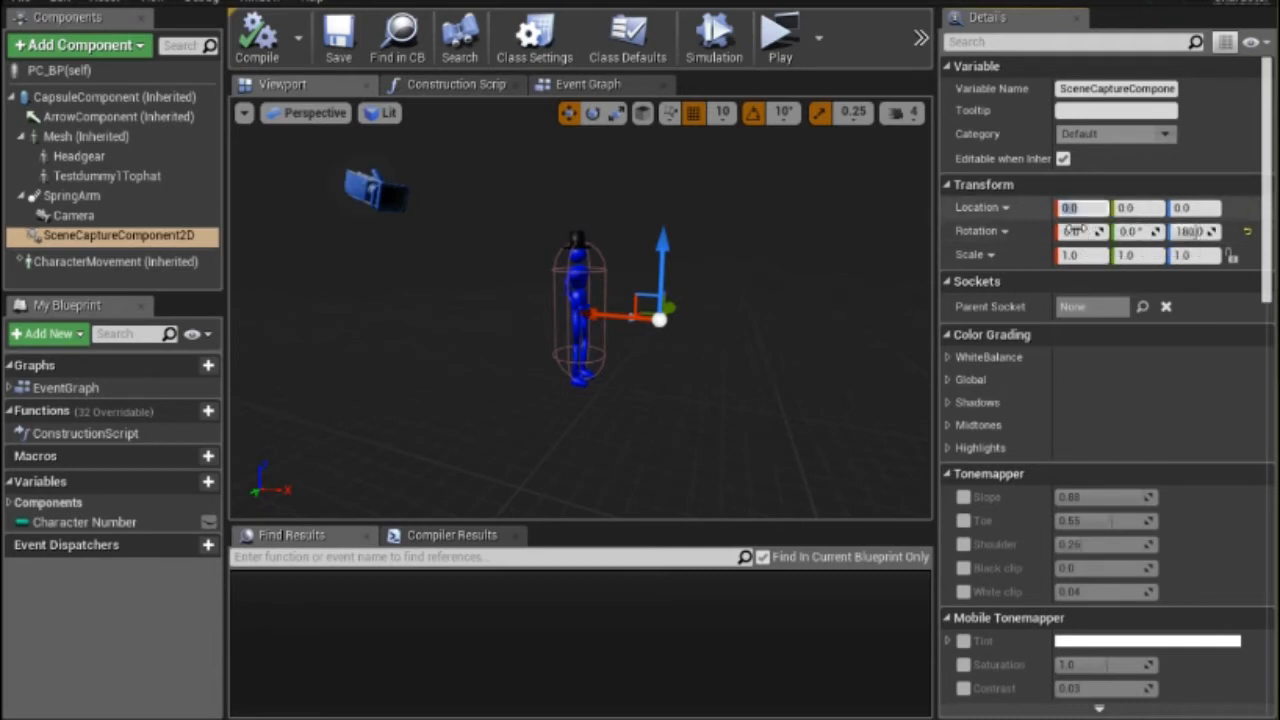
- Play the level to check how the scene capture renders from its new location, and stop the session
scroll(1082, 305, "down", 8)
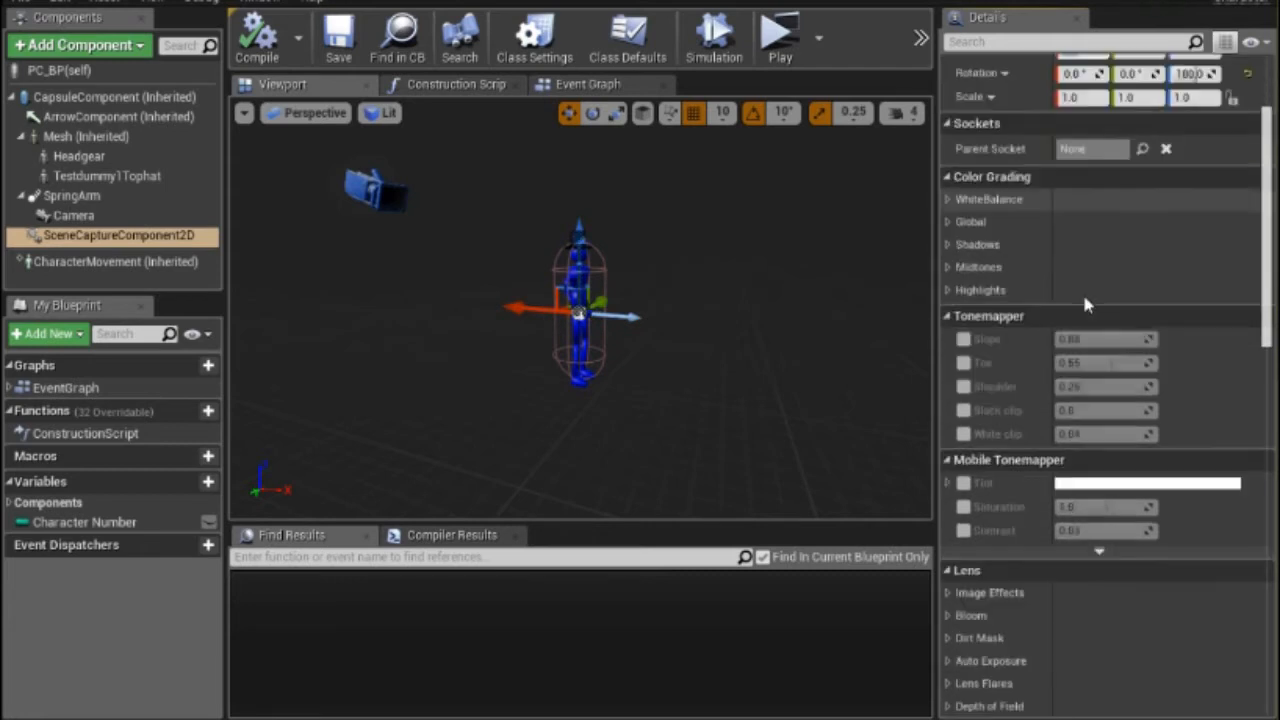
scroll(1080, 313, "down", 15)
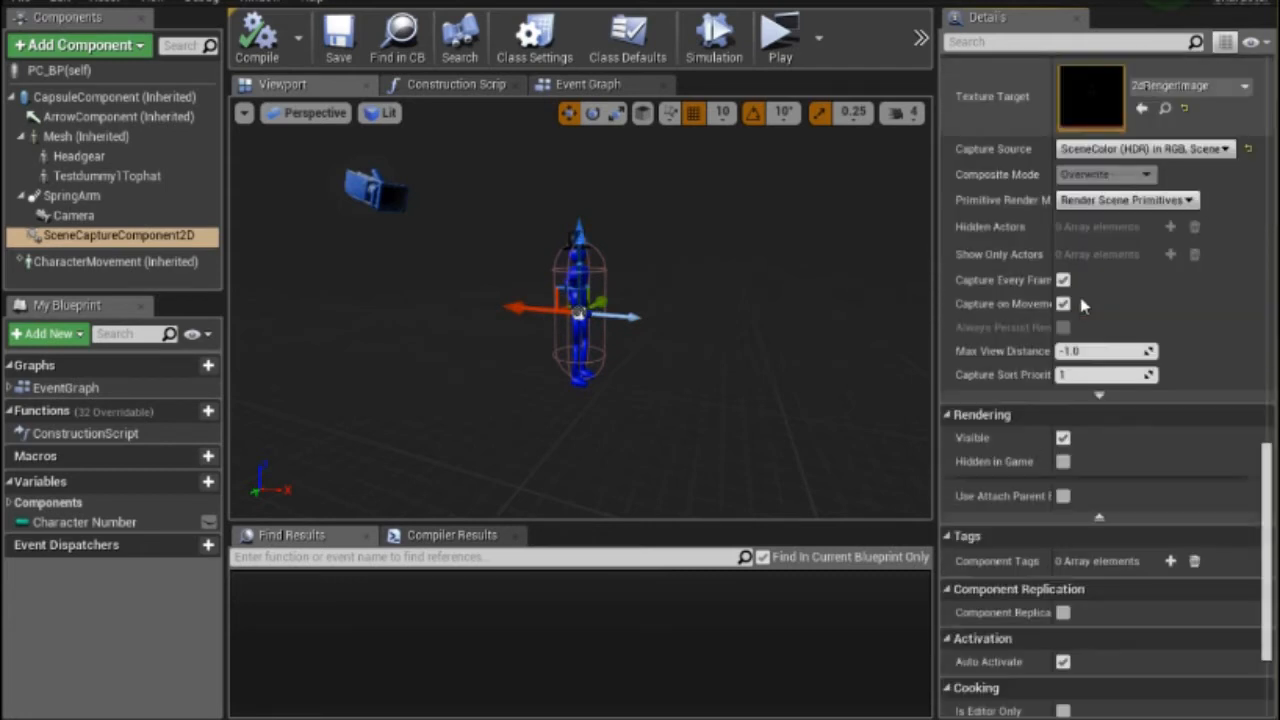
scroll(1082, 305, "up", 1)
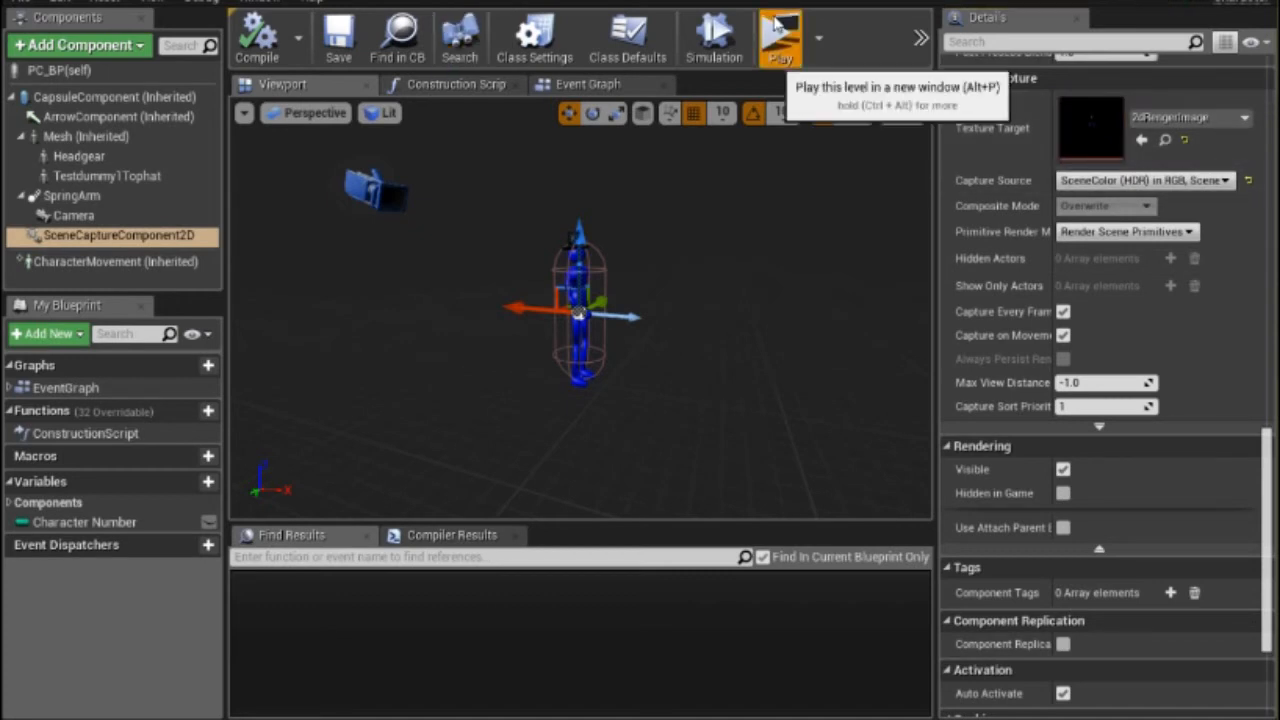
left_click(780, 38)
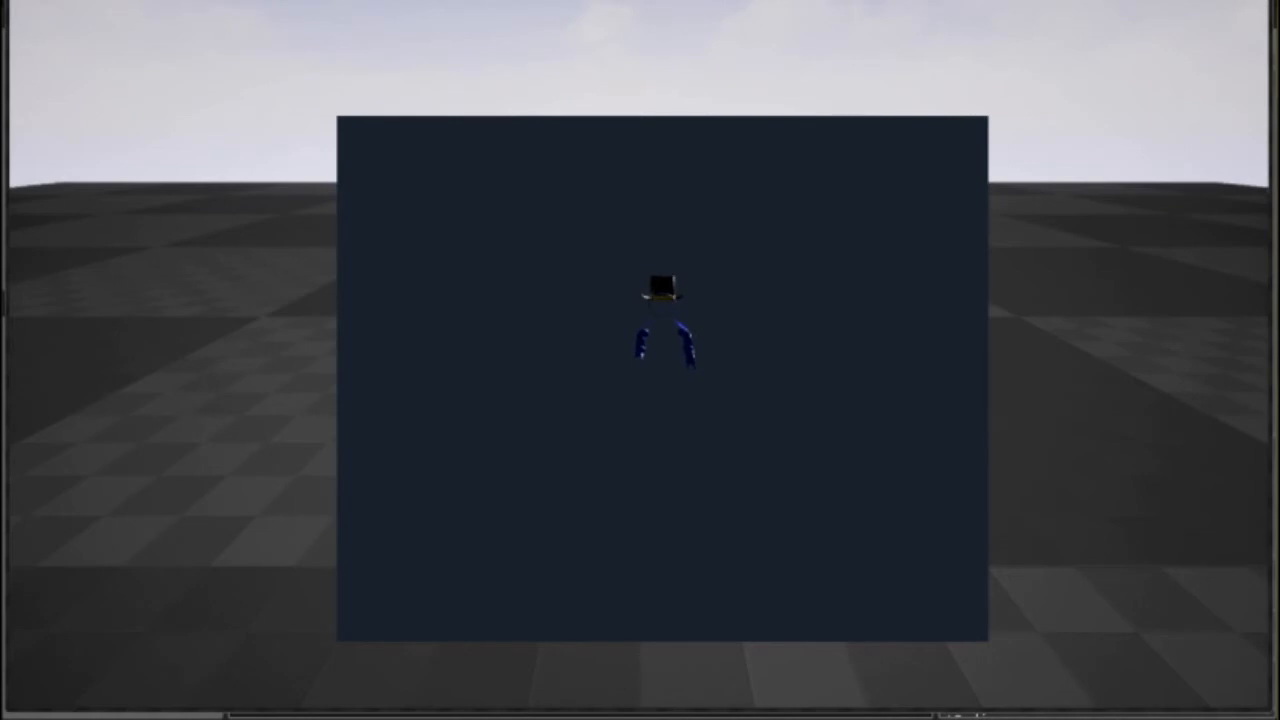
key("Escape")
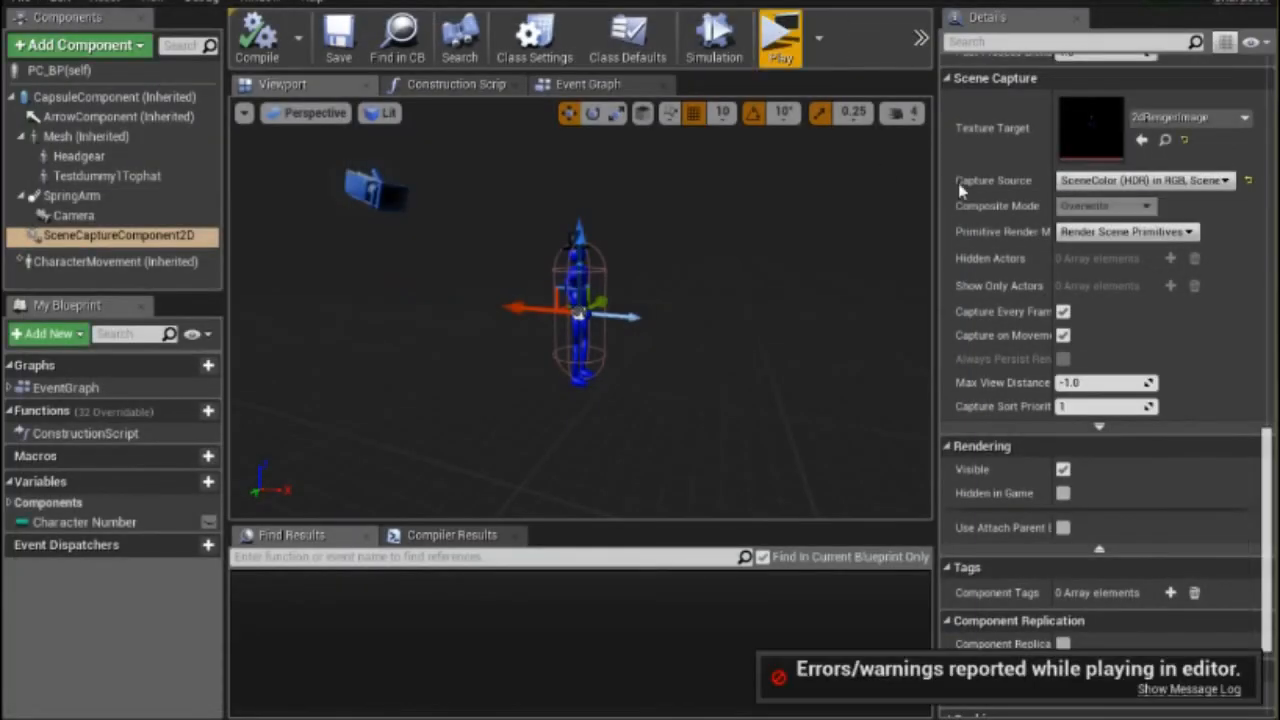
- Restore SceneCaptureComponent2D's X location to 100
scroll(1097, 267, "up", 3)
scroll(1097, 267, "up", 15)
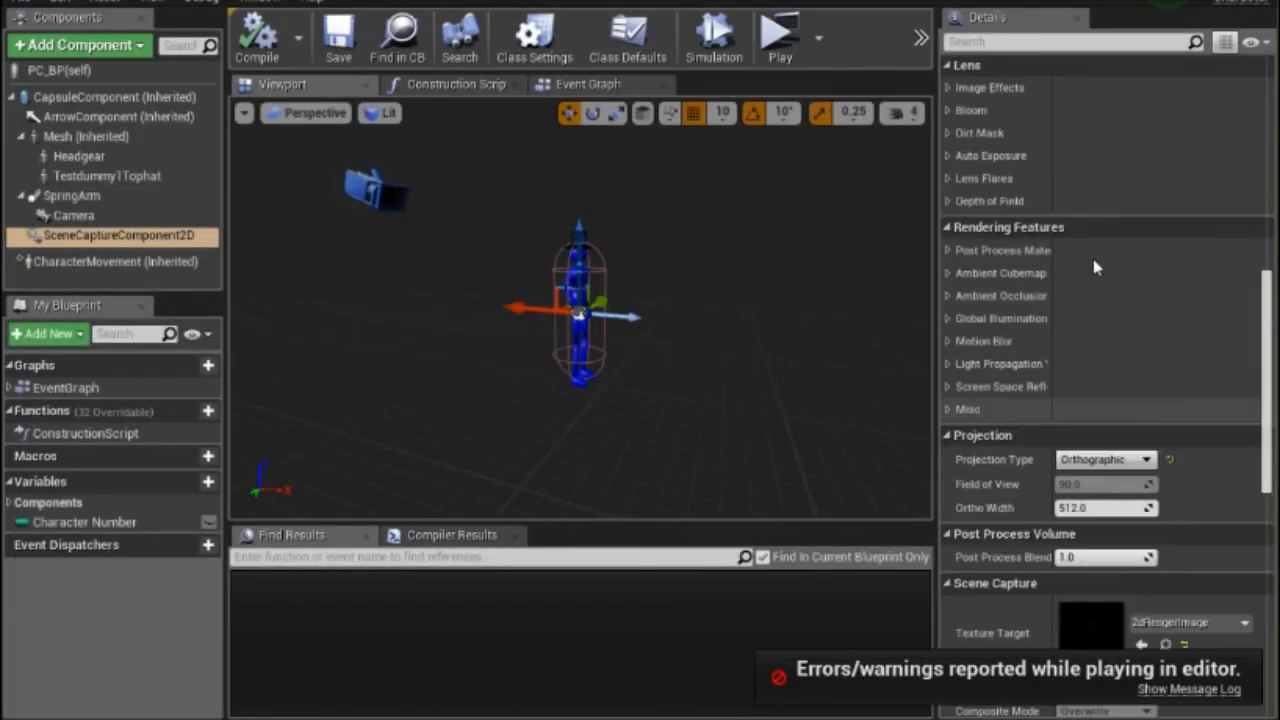
scroll(1092, 268, "up", 2)
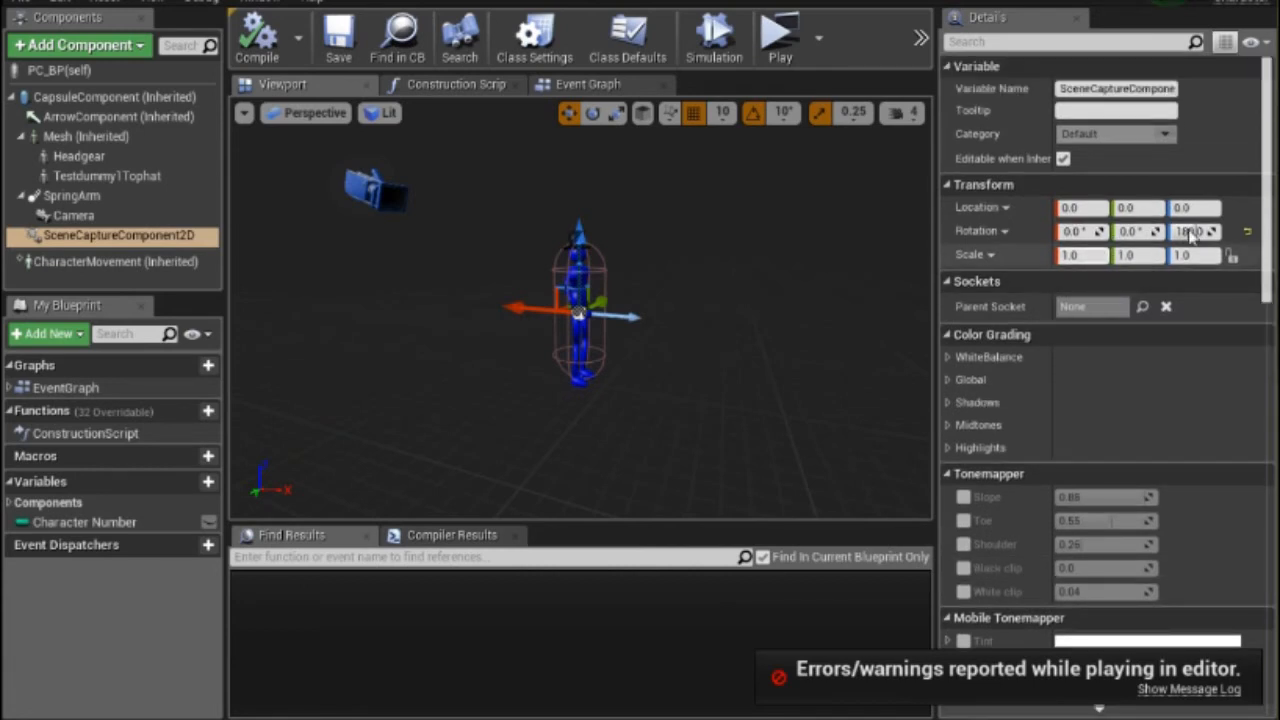
left_click(1097, 207)
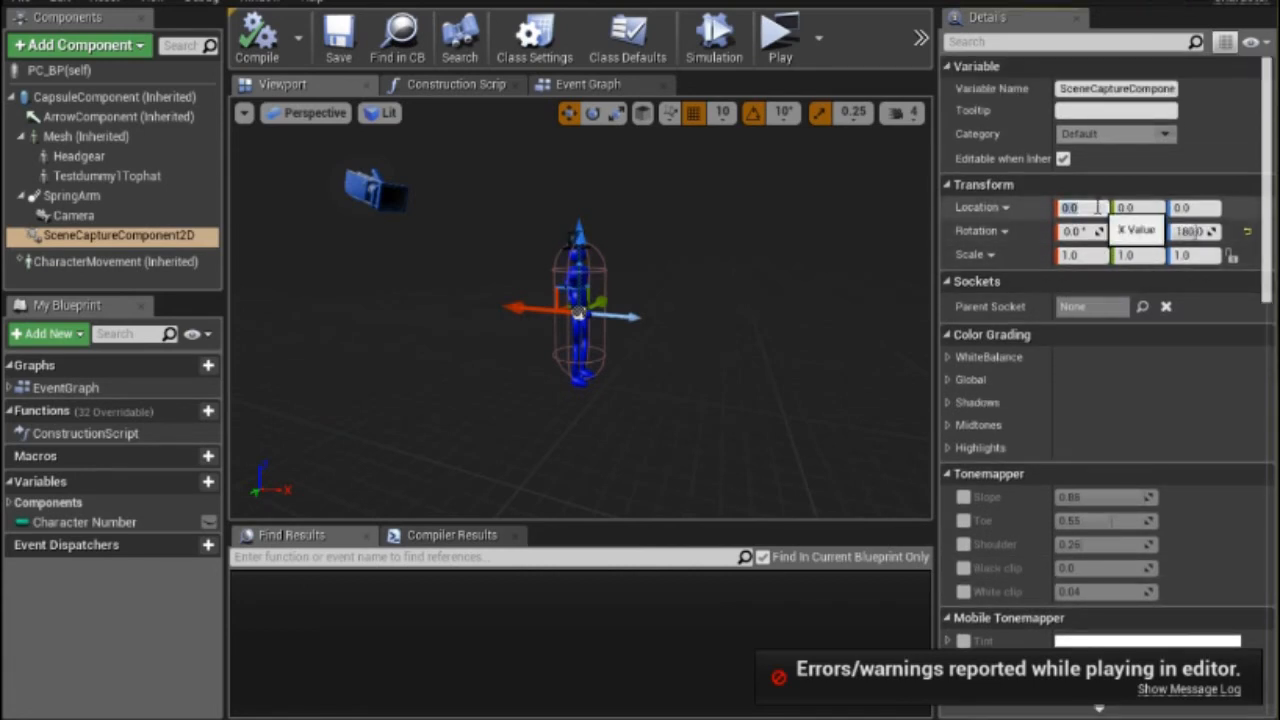
type("100")
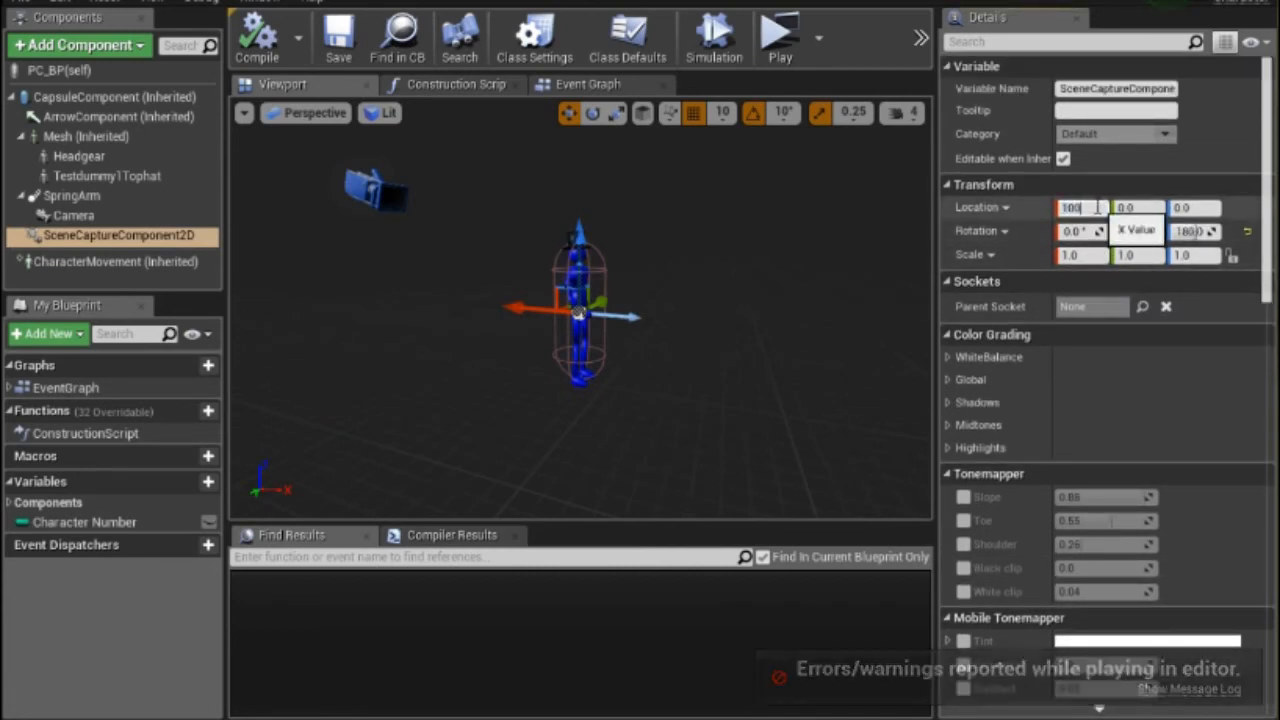
key("Return")
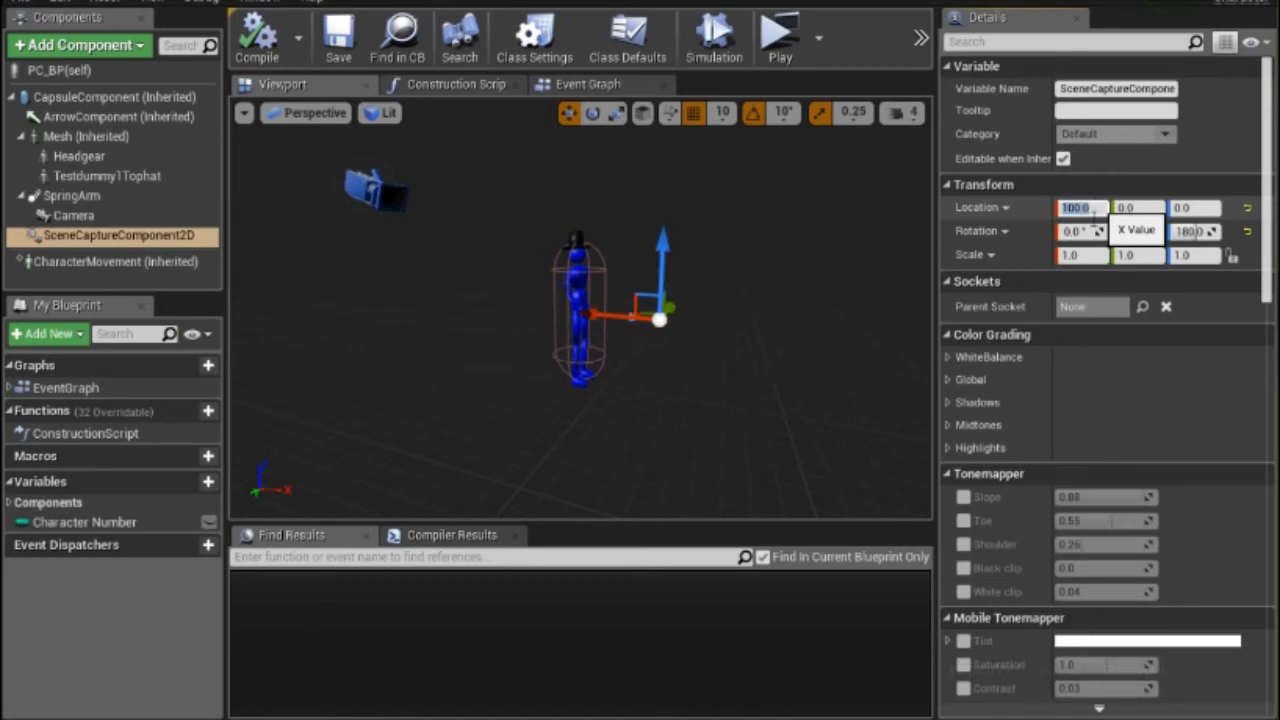
- Set SceneCaptureComponent2D's X location to 200
scroll(1085, 235, "down", 6)
scroll(1085, 235, "down", 6)
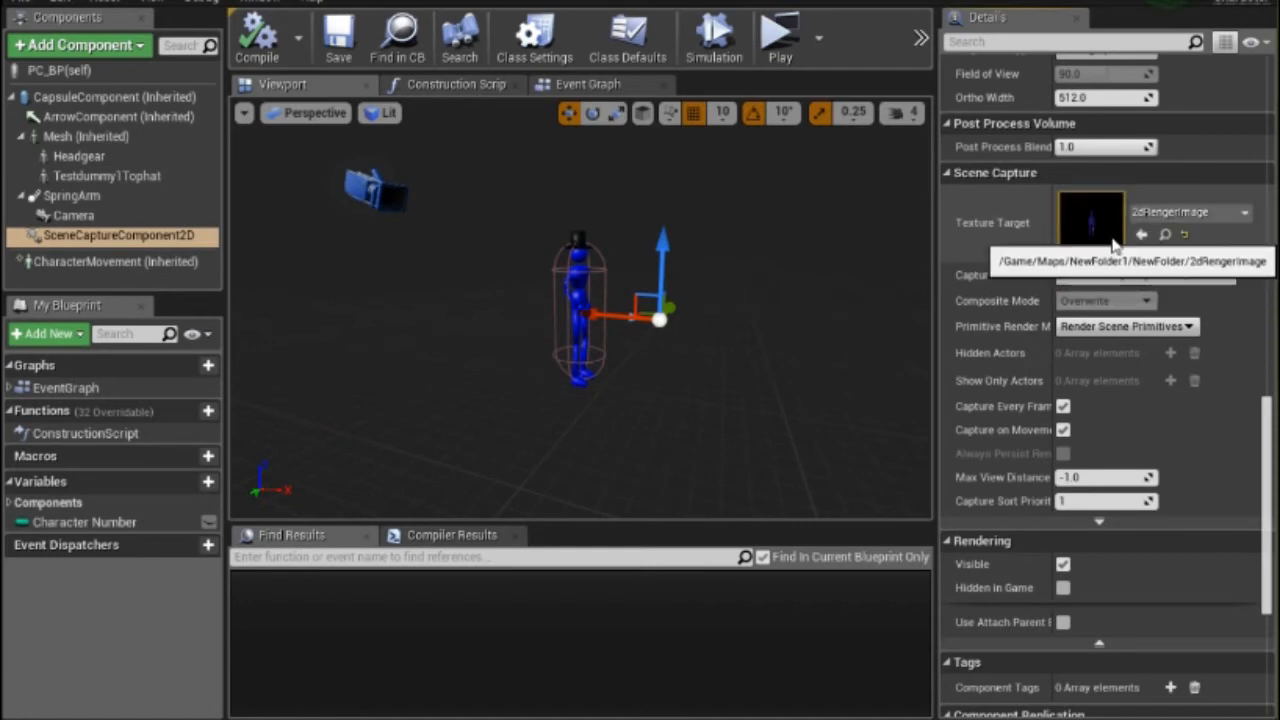
scroll(1030, 268, "up", 12)
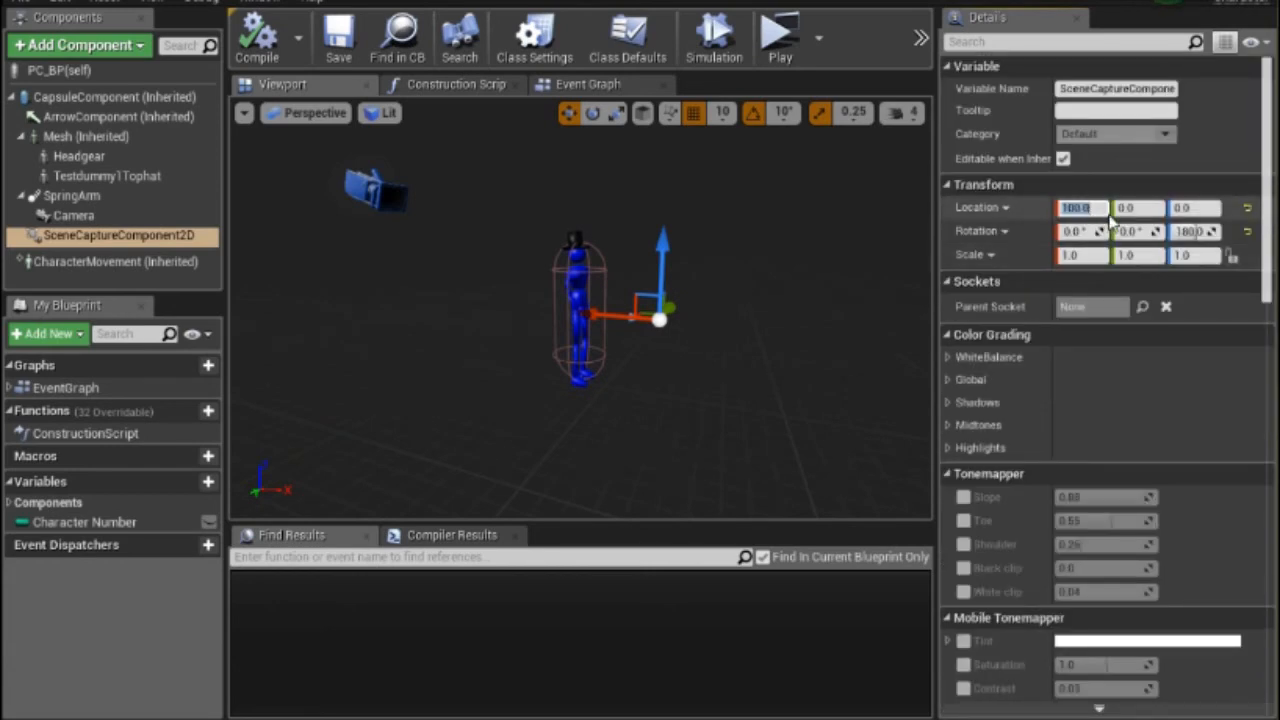
left_click(1104, 207)
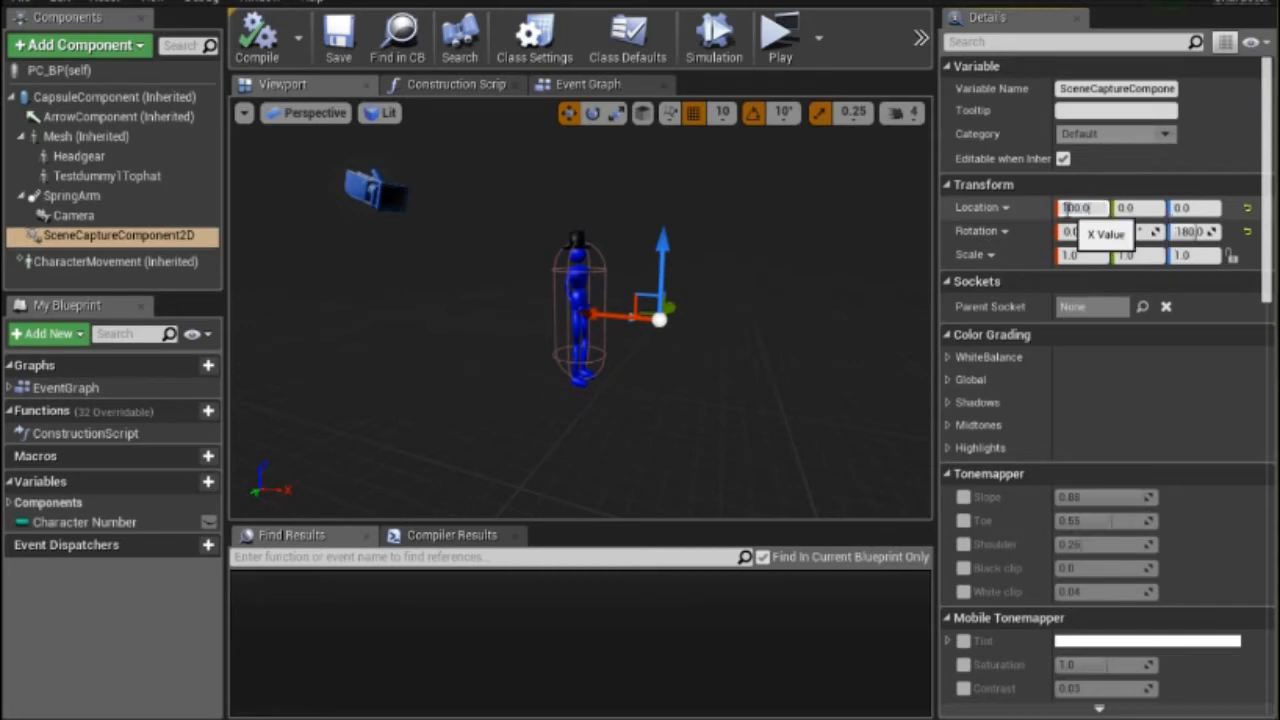
key("Return")
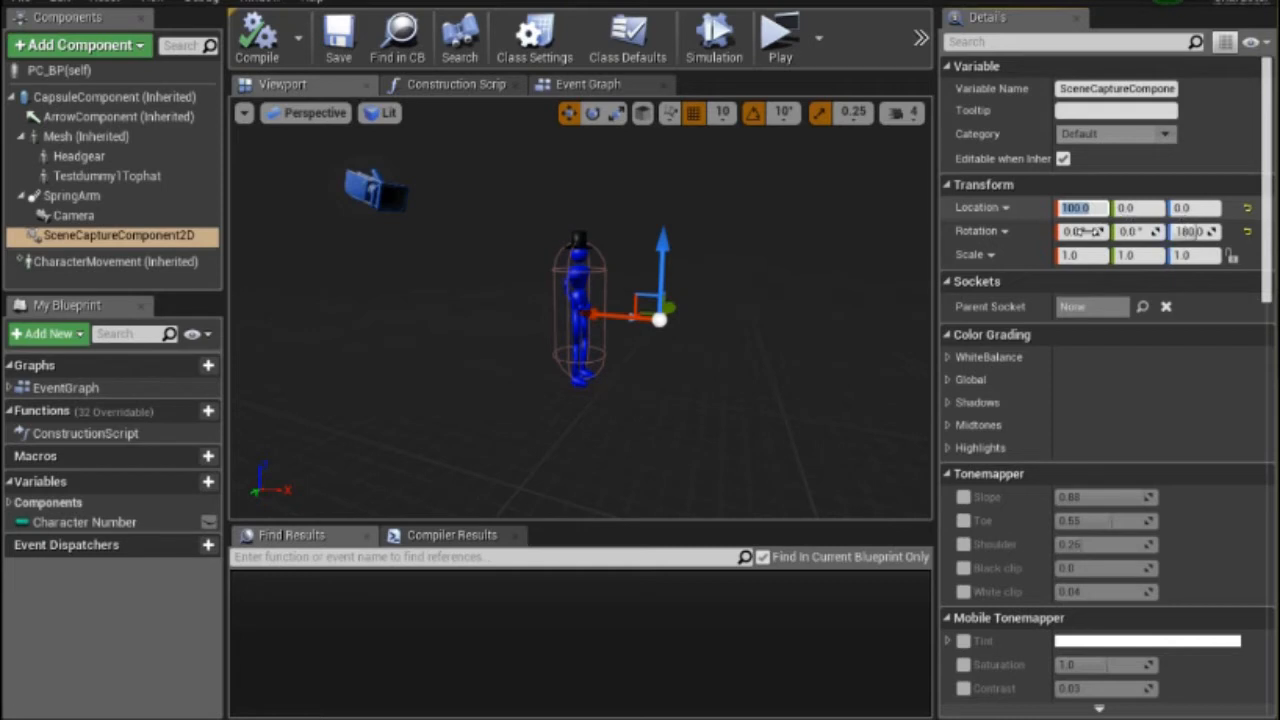
left_click(1088, 231)
left_click(1096, 208)
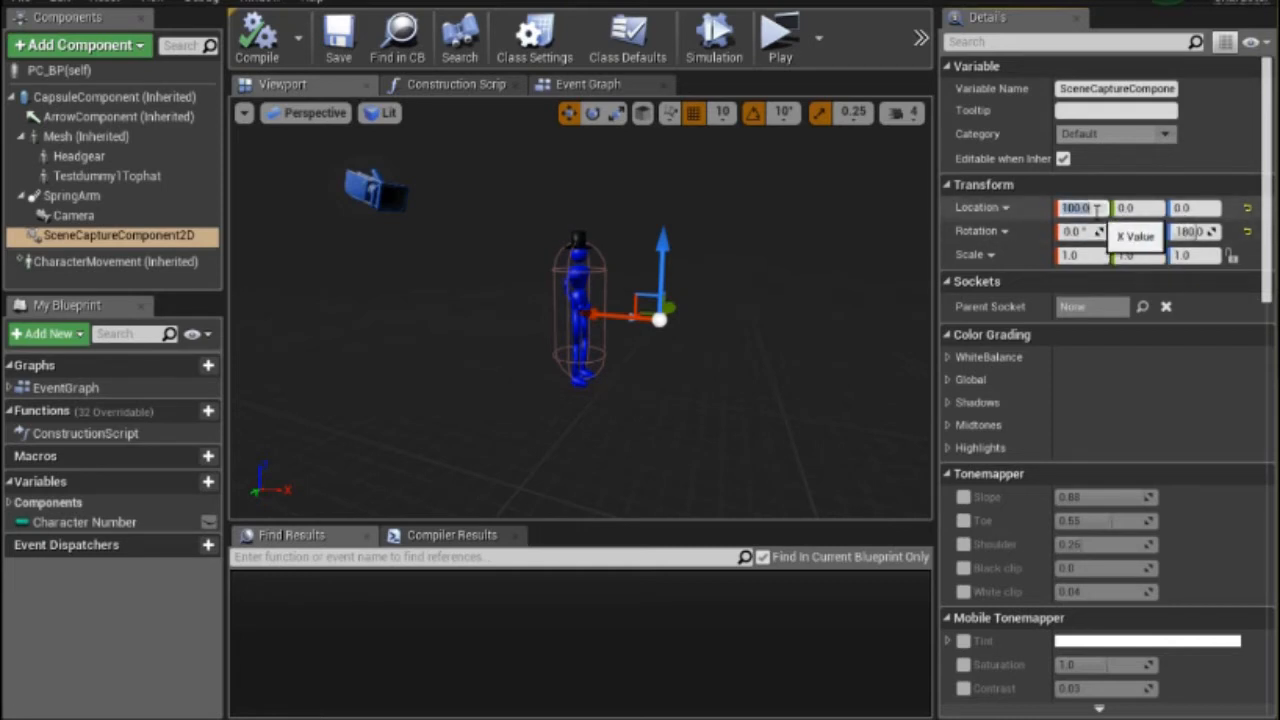
type("20000")
type("20")
type("0")
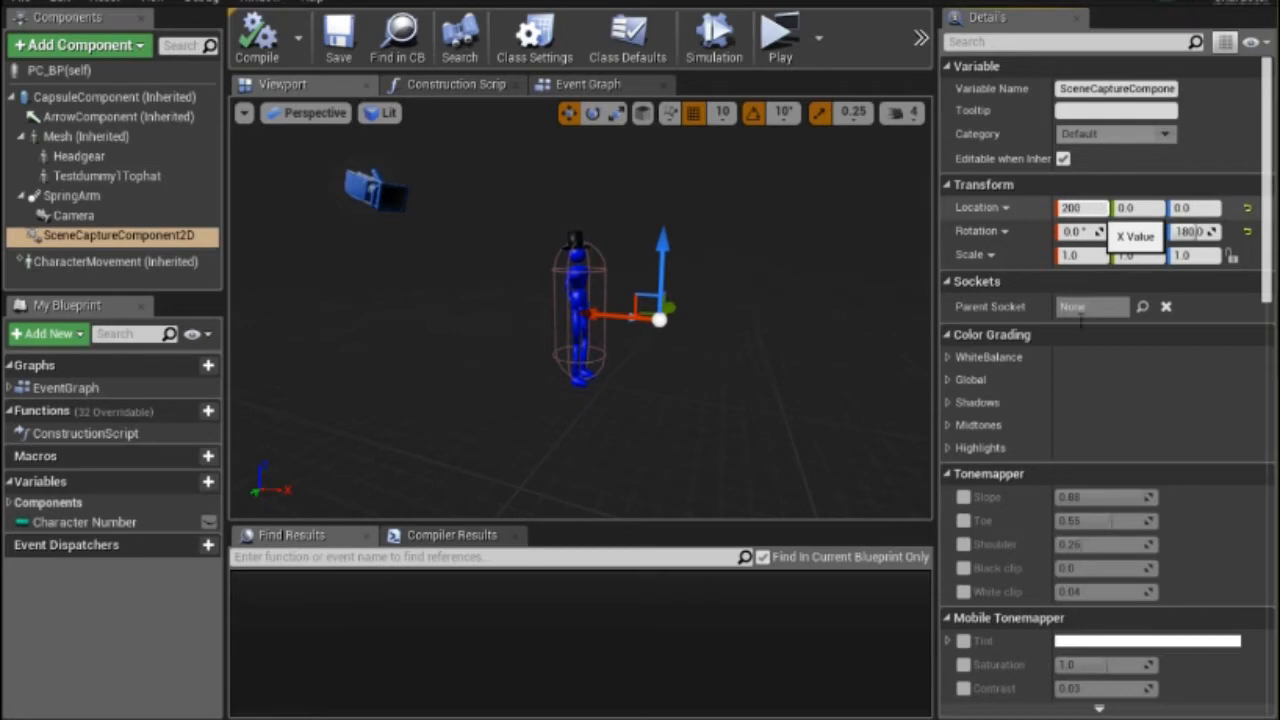
key("Return")
- Set the scene capture's ortho width to 200 and play the level to preview the orthographic render, ending the session when done
scroll(1100, 340, "down", 12)
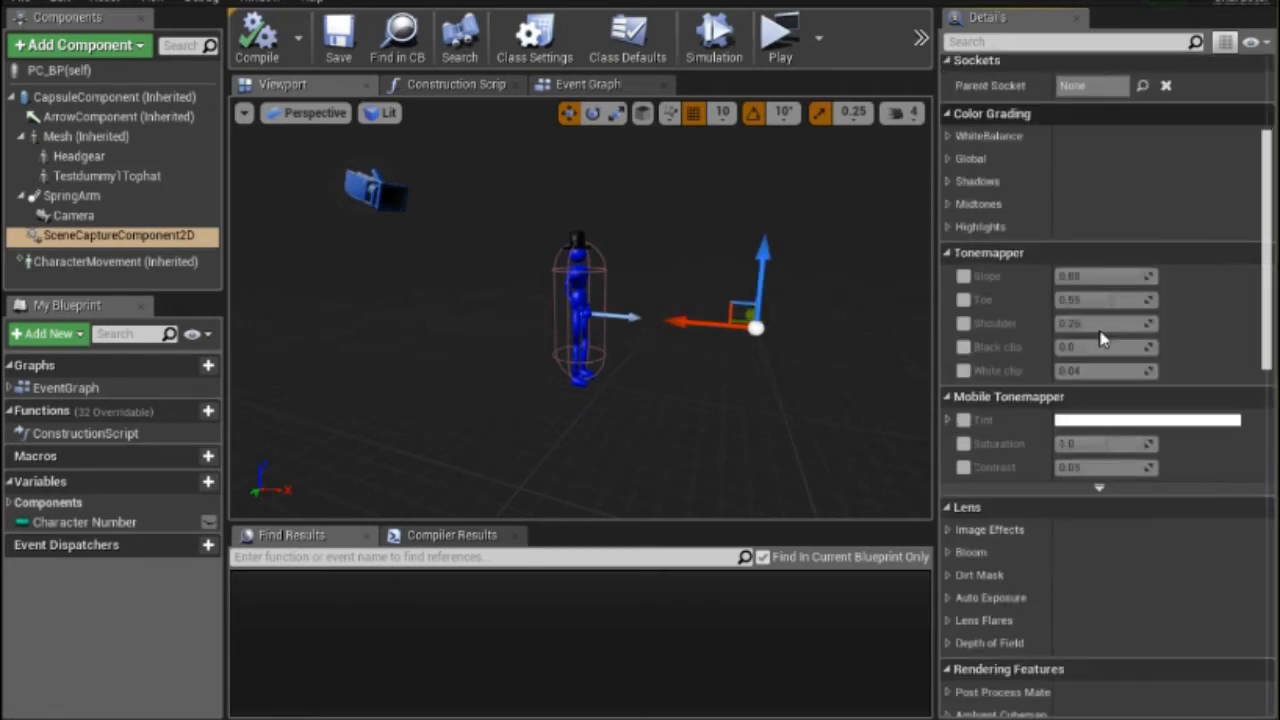
scroll(1100, 340, "down", 3)
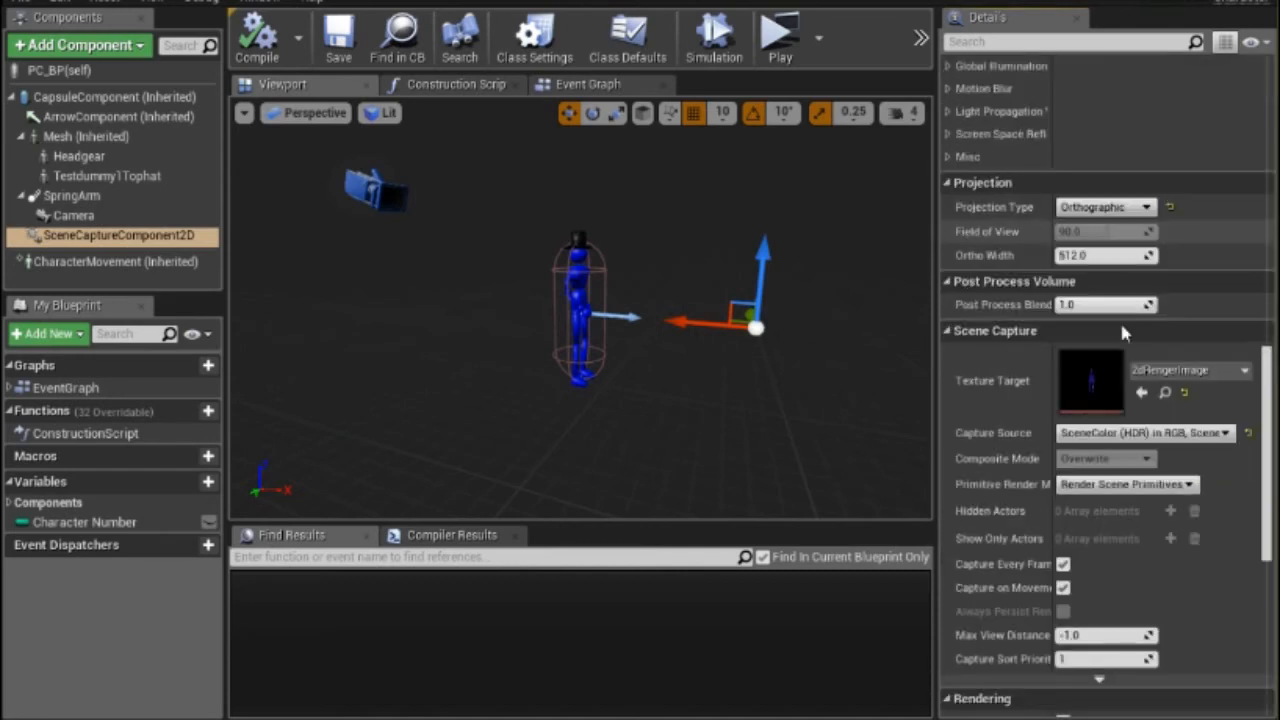
left_click(1095, 257)
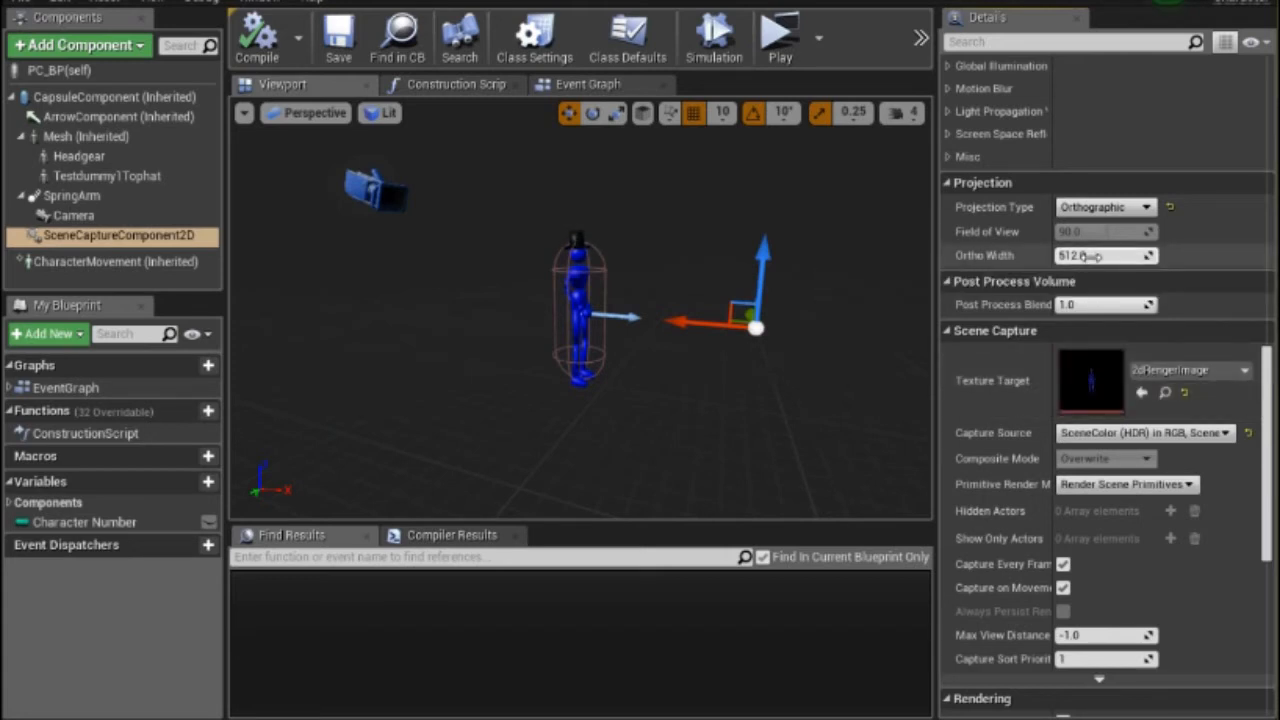
type("200")
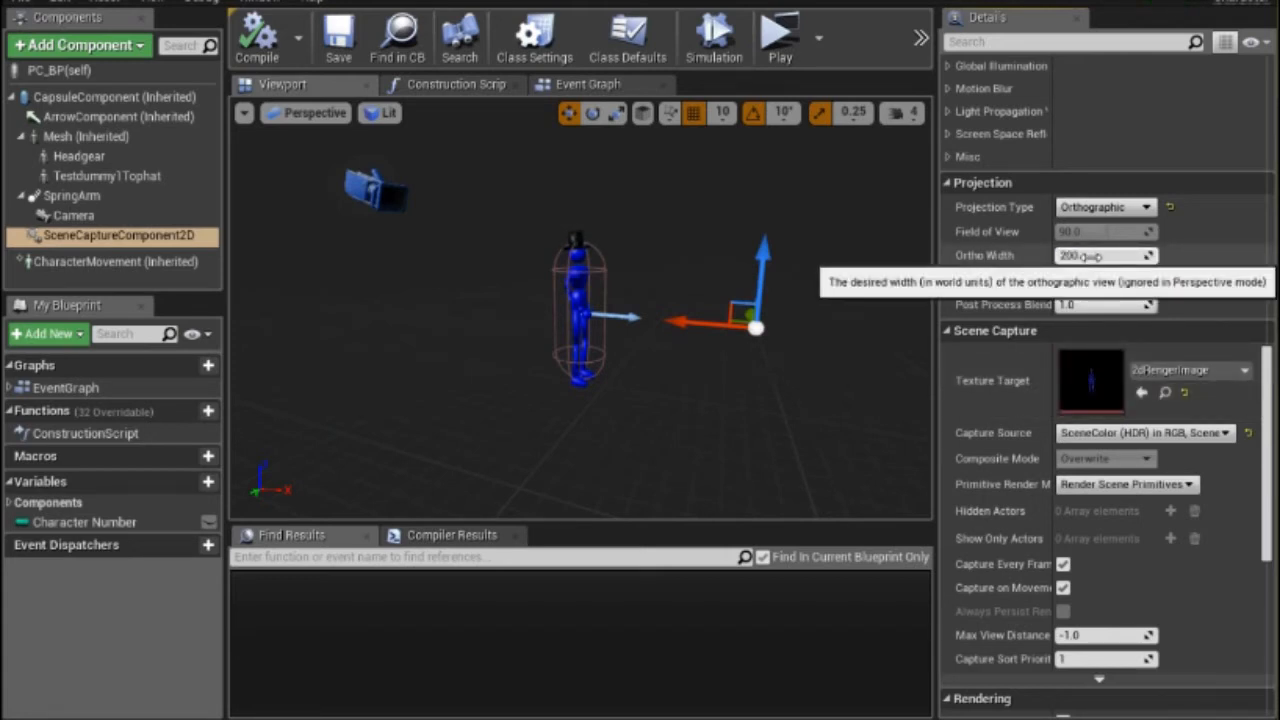
key("Return")
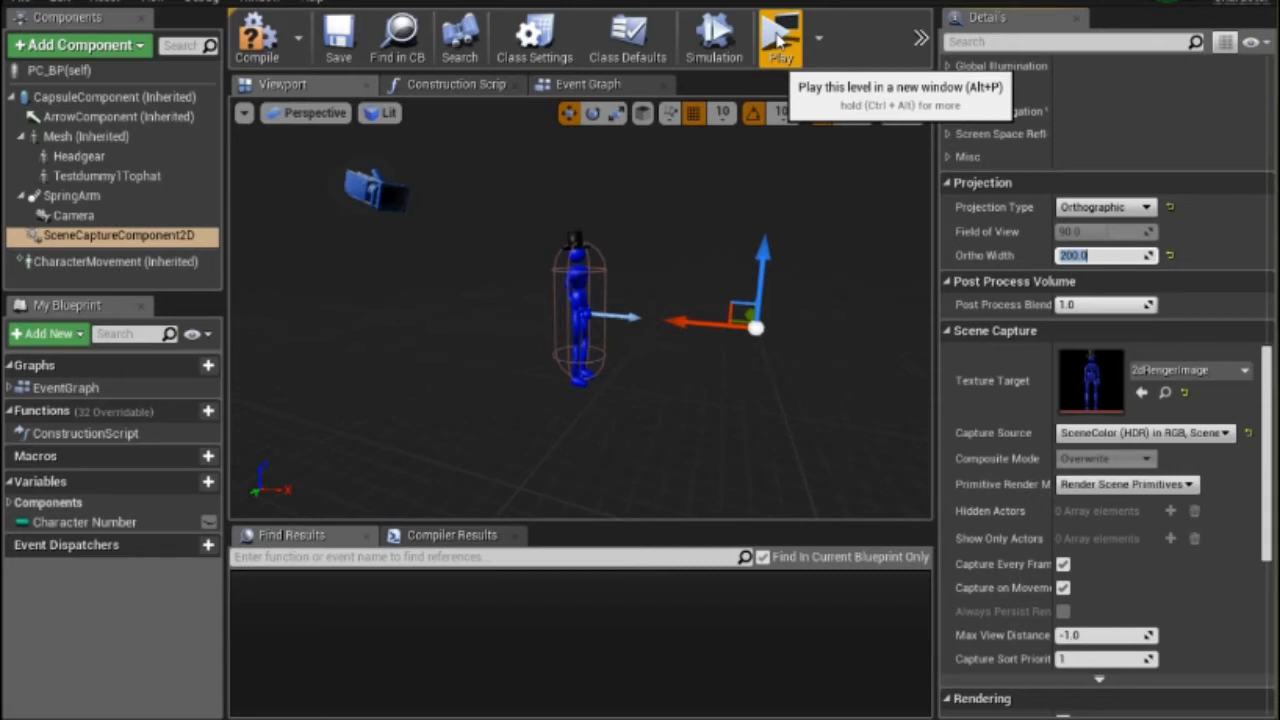
left_click(778, 38)
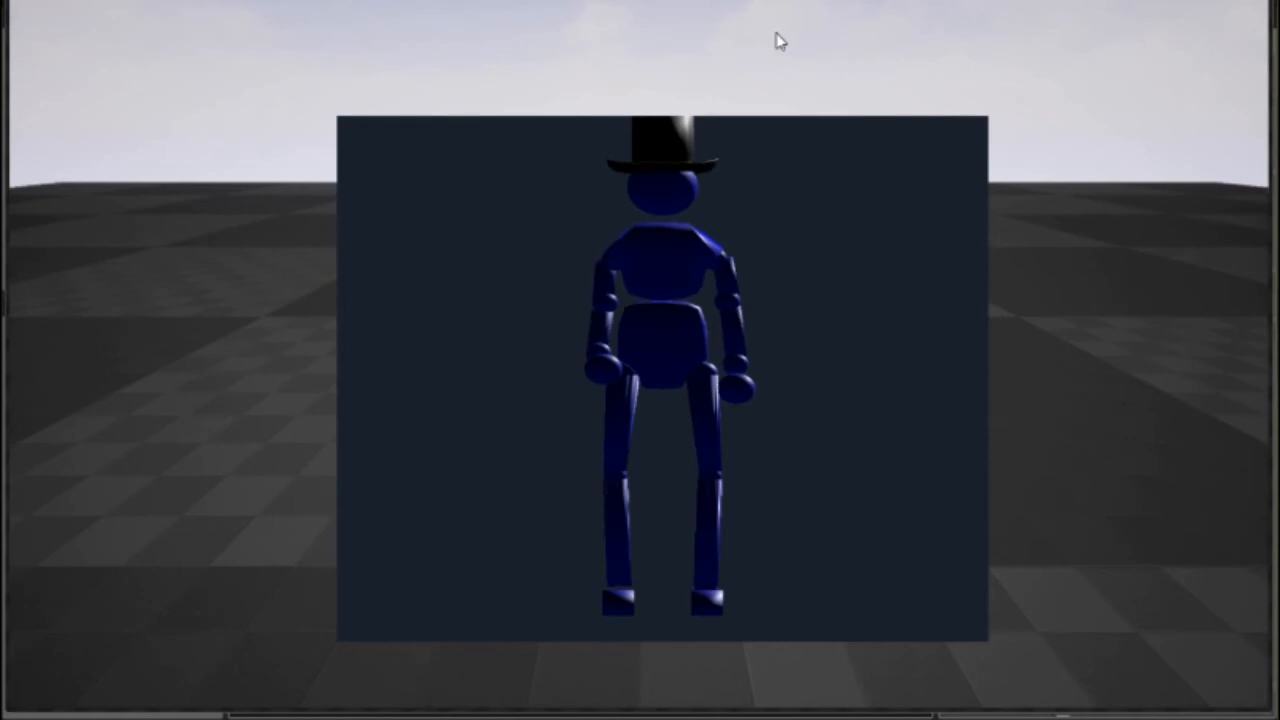
key("Escape")
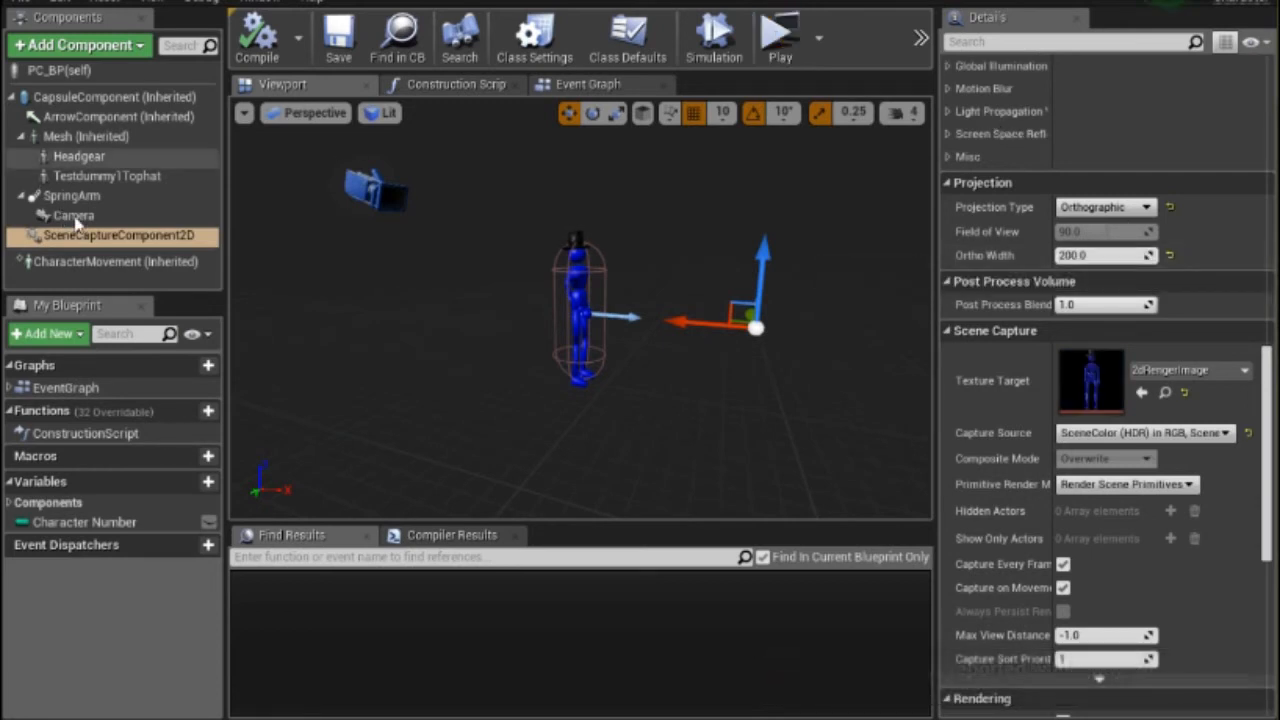
- Reset the scene capture's projection type to Perspective and set its field of view to 120
left_click(1170, 208)
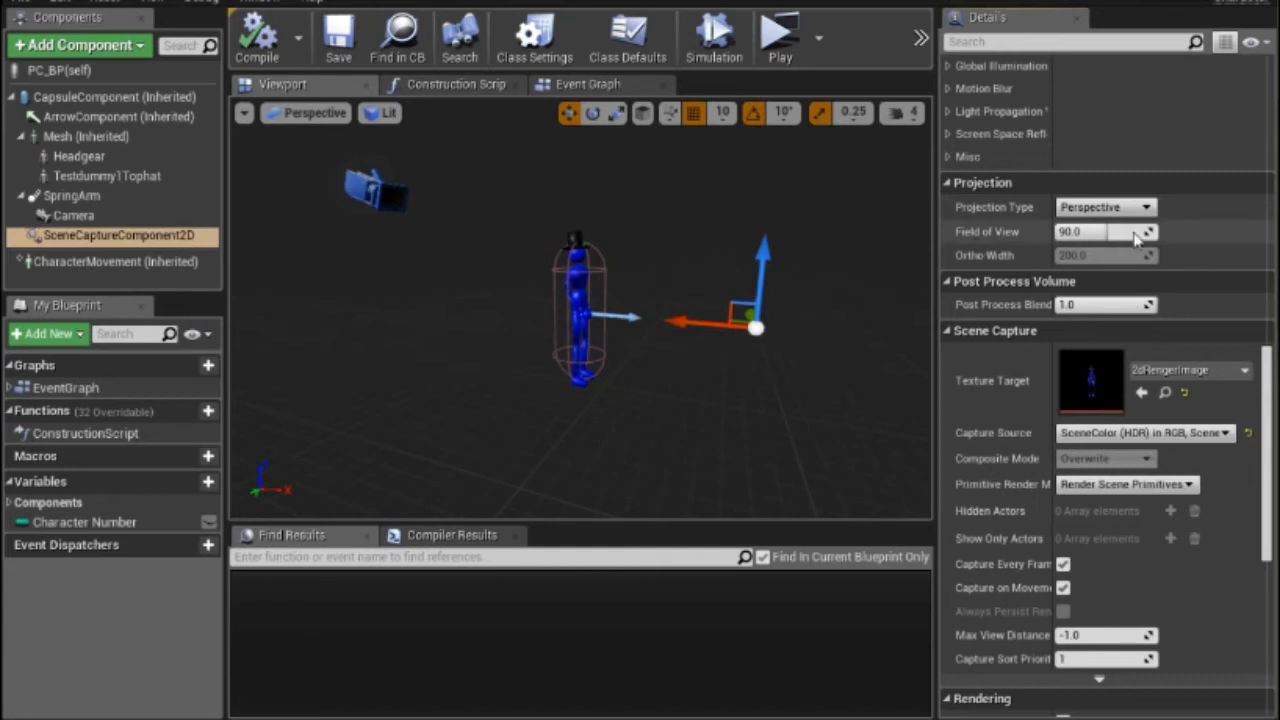
left_click(1133, 231)
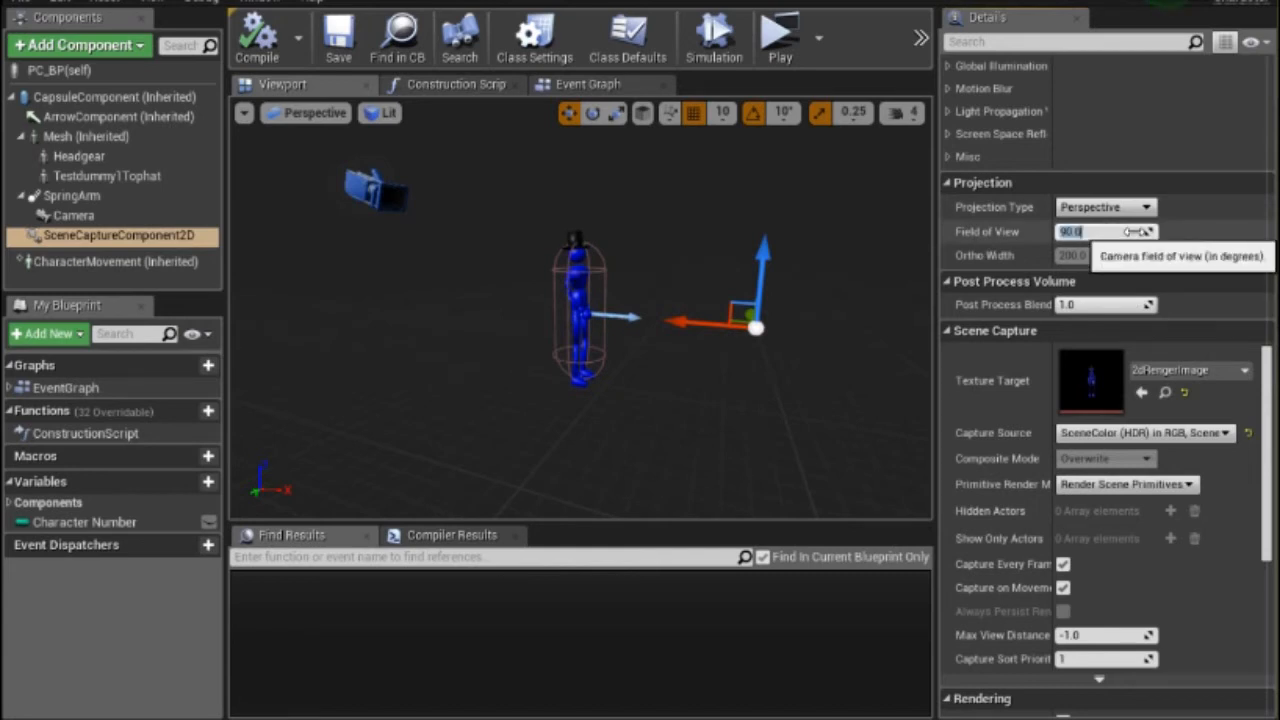
type("120")
key("Return")
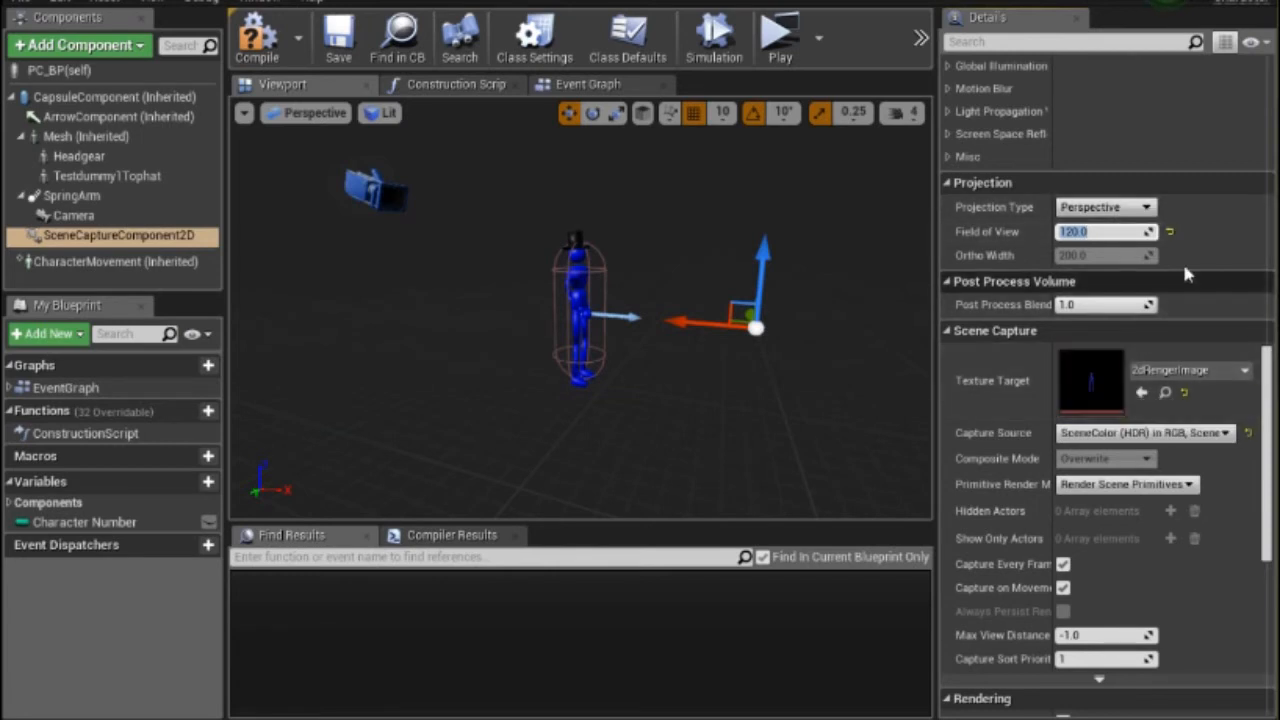
- Move SceneCaptureComponent2D back to an X location of 100
scroll(1184, 268, "up", 3)
scroll(1184, 268, "up", 10)
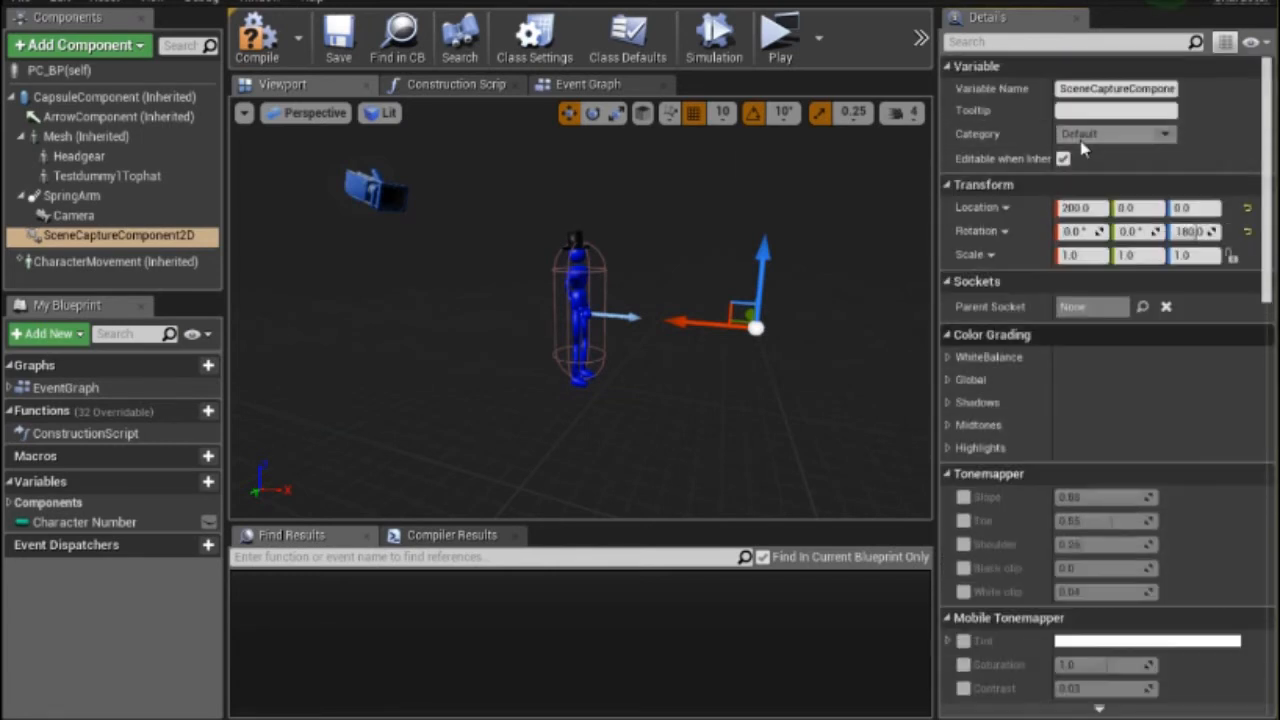
left_click(1094, 207)
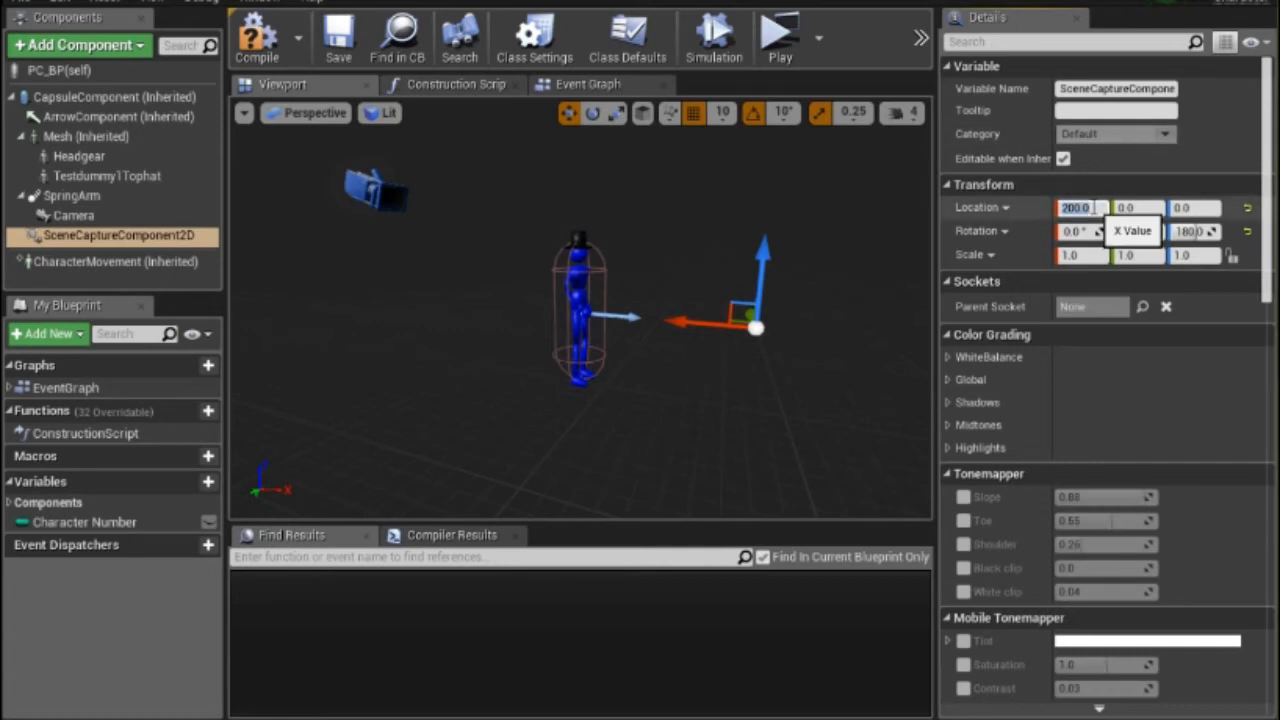
type("100")
key("Return")
- Play the level to check the perspective capture with the wider field of view, and stop the session
scroll(1113, 288, "down", 3)
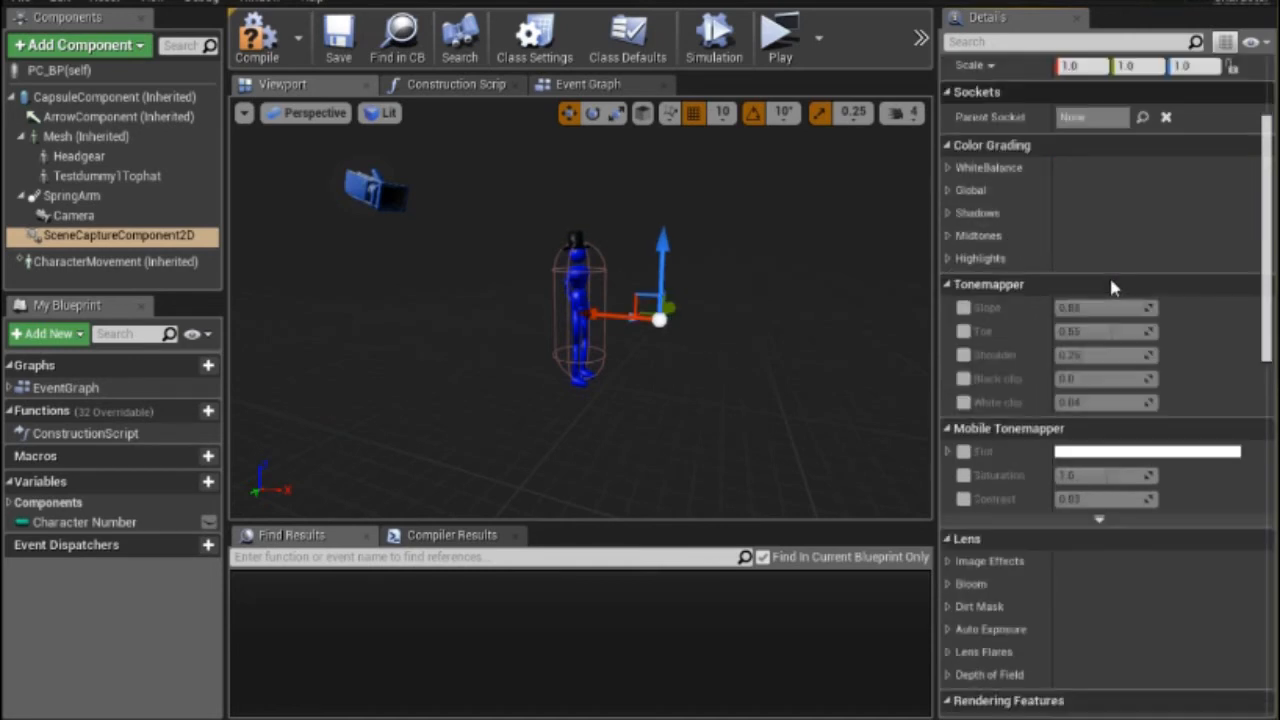
scroll(1113, 288, "down", 10)
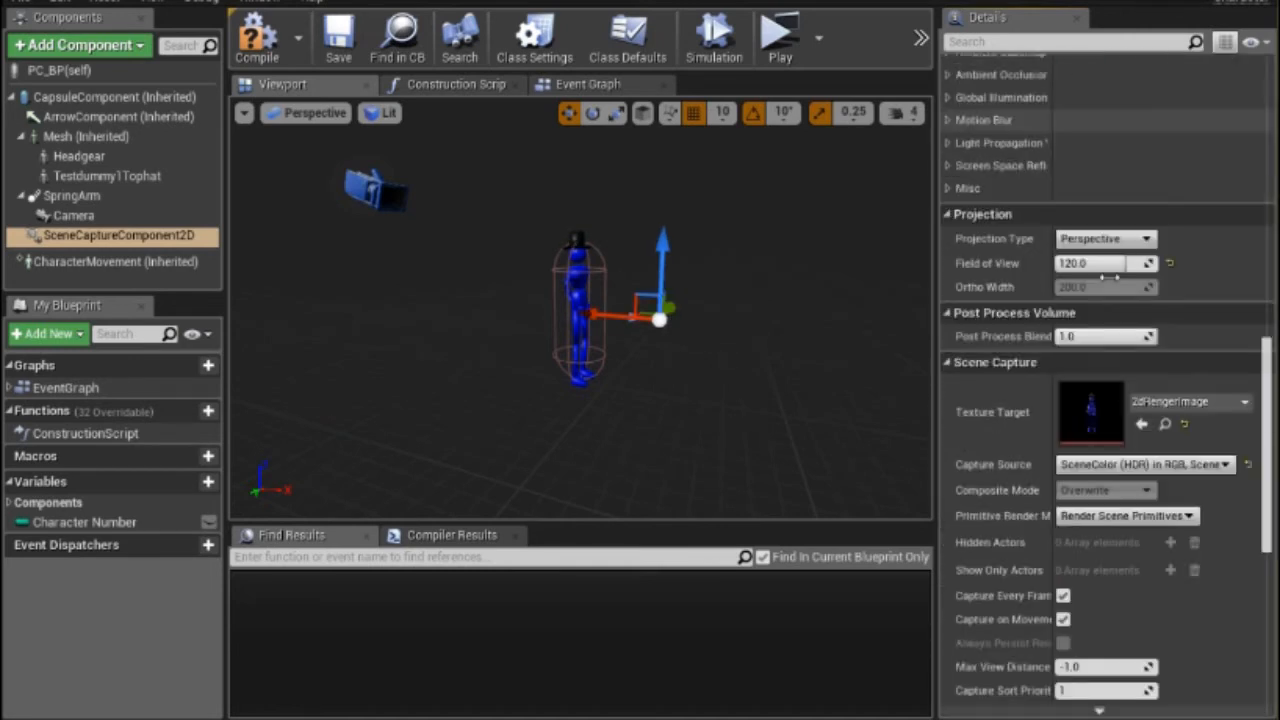
scroll(1111, 276, "down", 1)
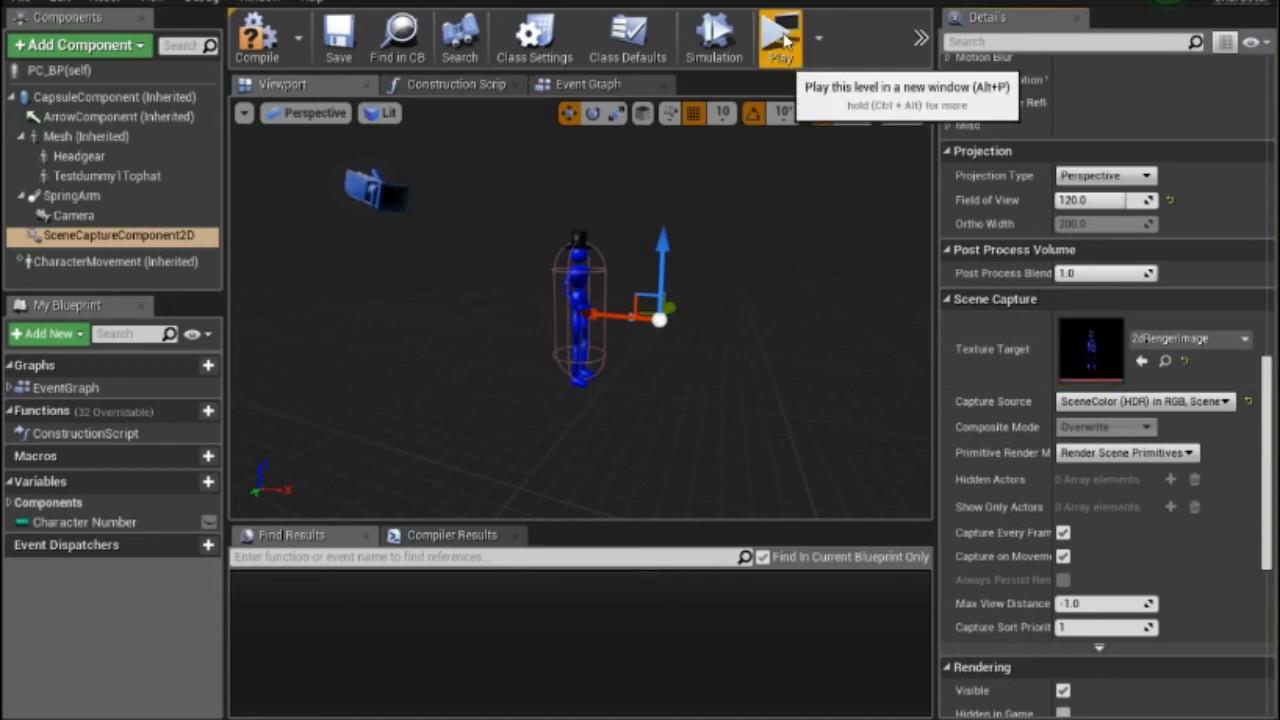
left_click(782, 38)
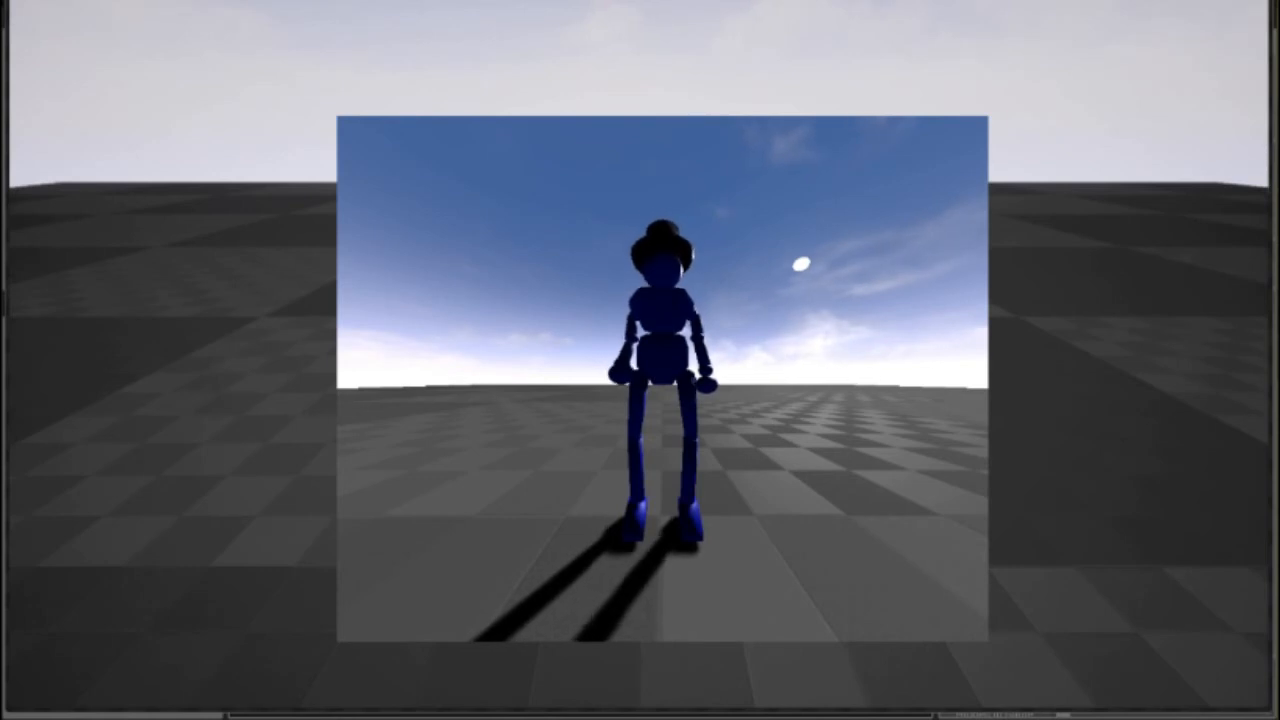
key("Escape")
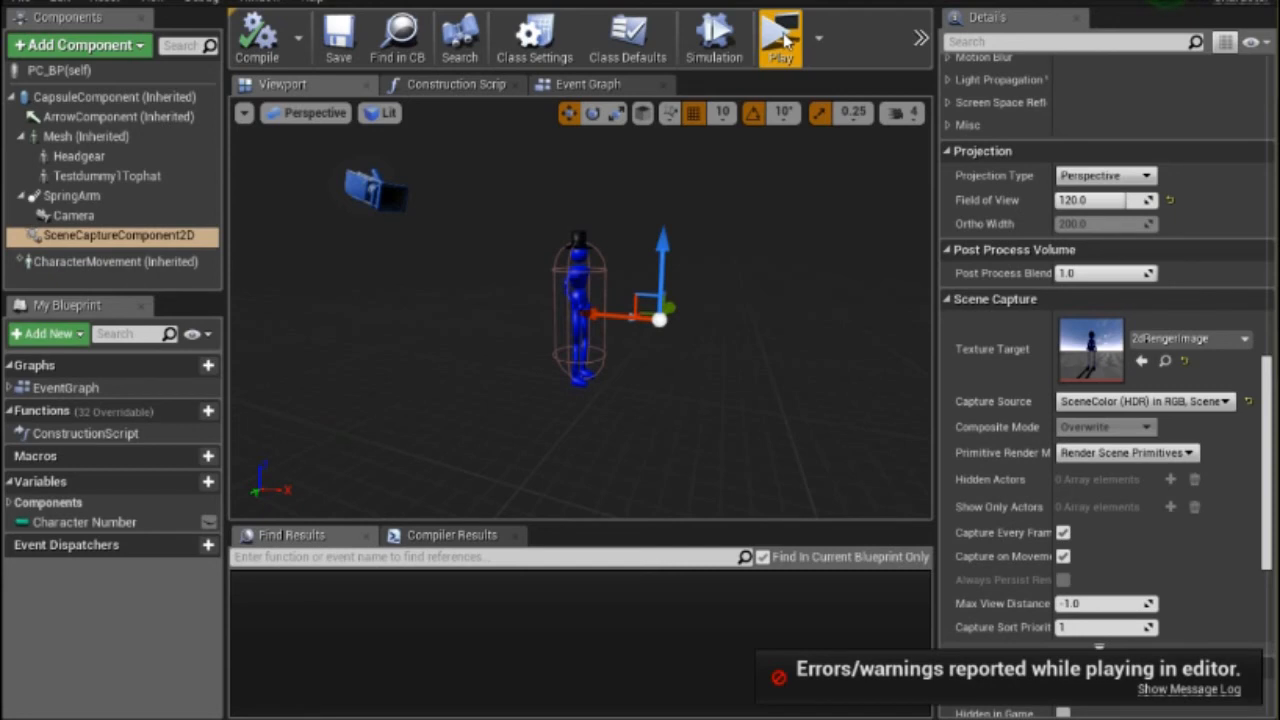
- Set the scene capture's field of view to 160
left_click(1095, 199)
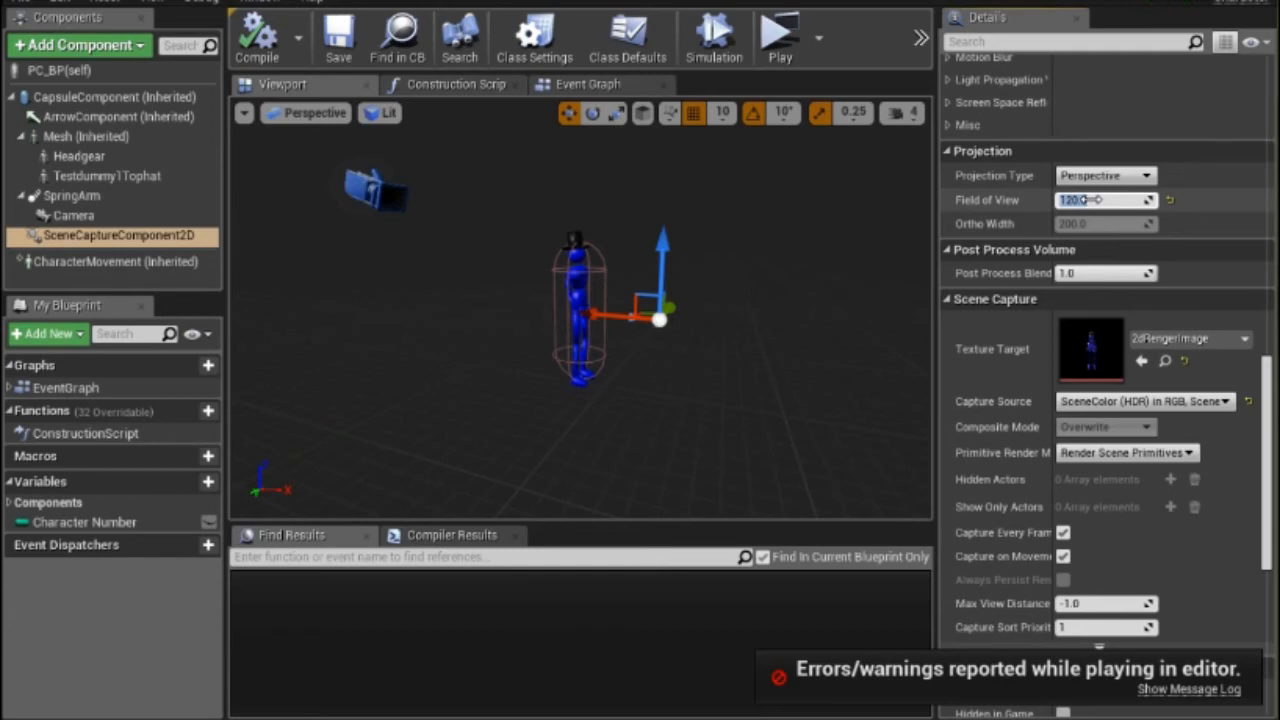
type("160")
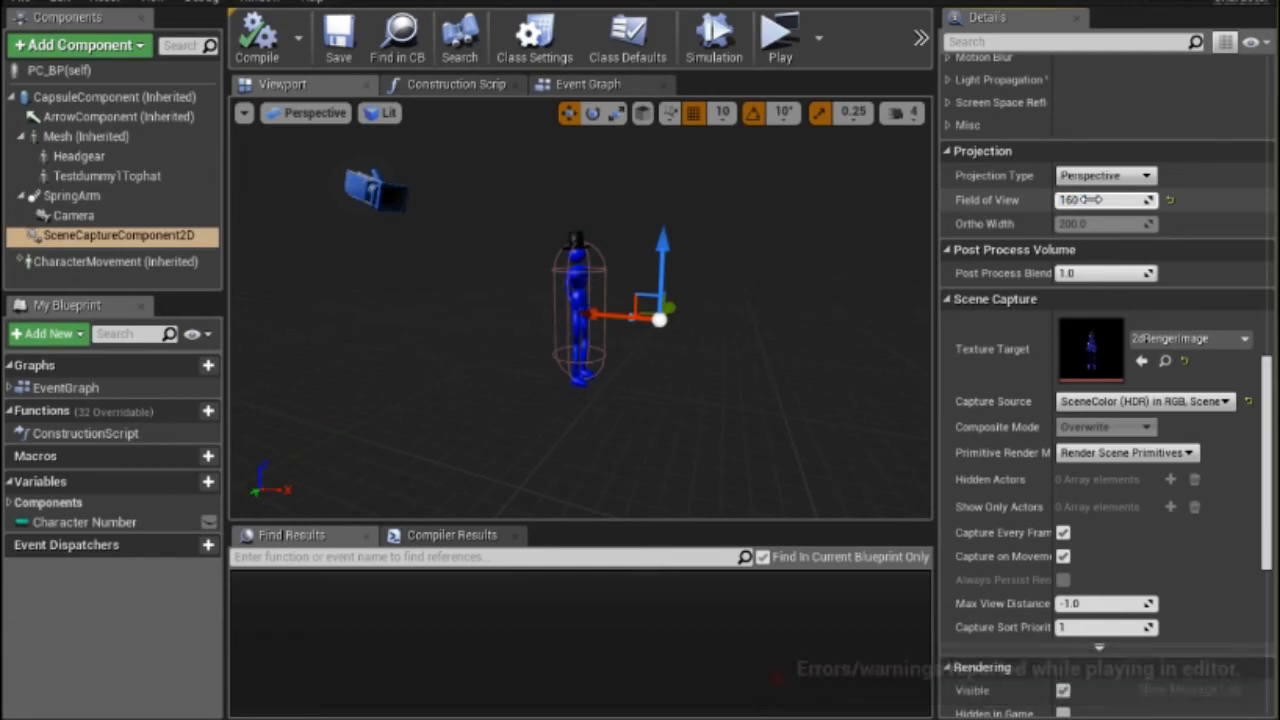
key("Return")
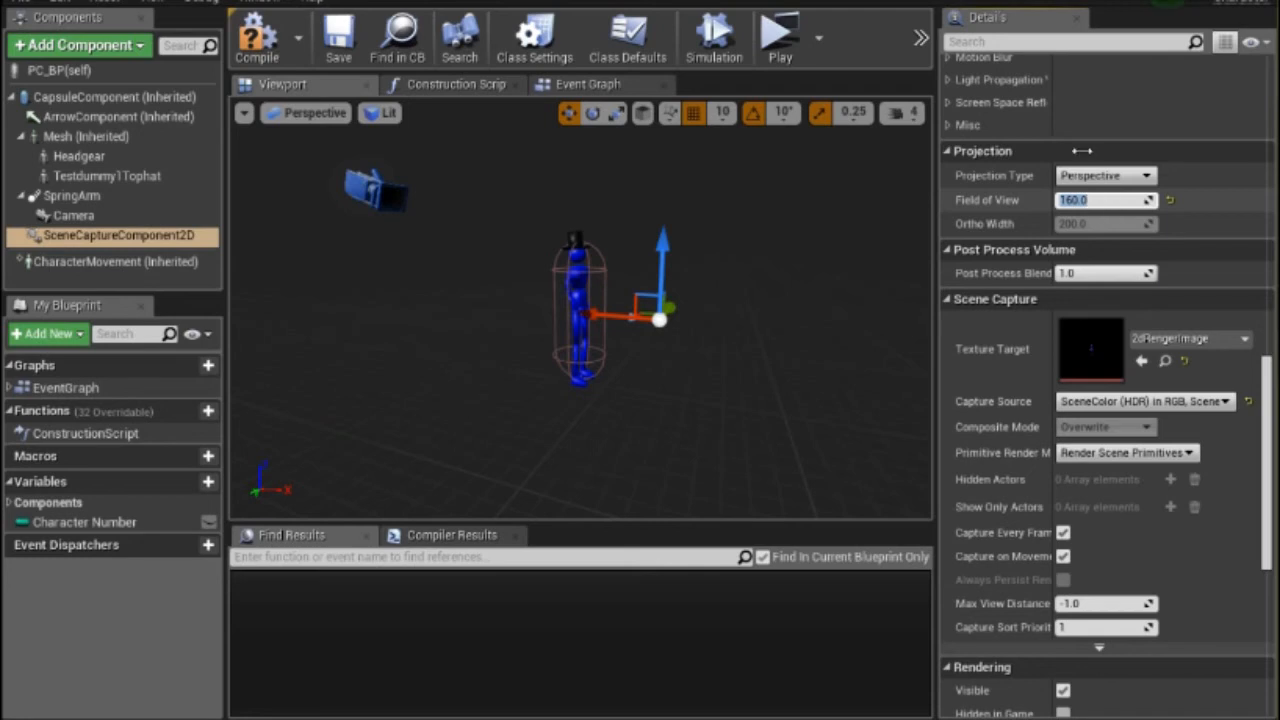
- Bring SceneCaptureComponent2D closer to the character by setting its X location to 50
scroll(1080, 146, "up", 3)
scroll(1080, 146, "up", 10)
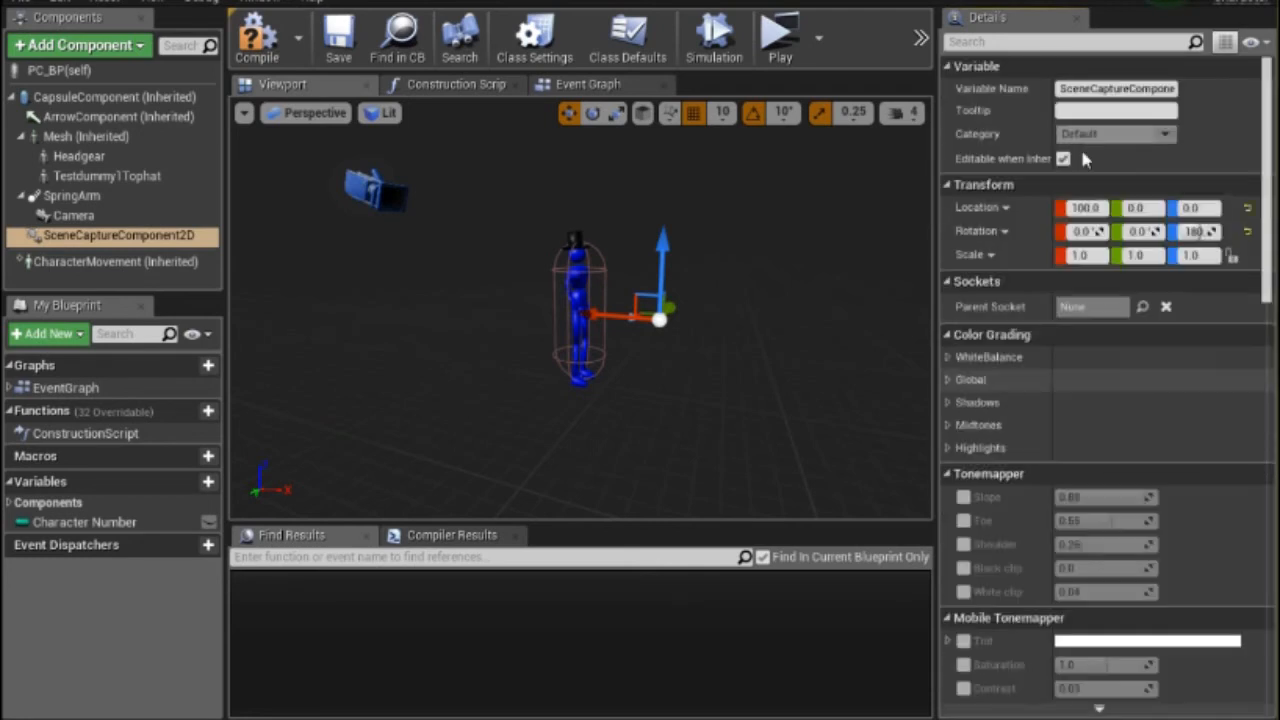
left_click(1095, 208)
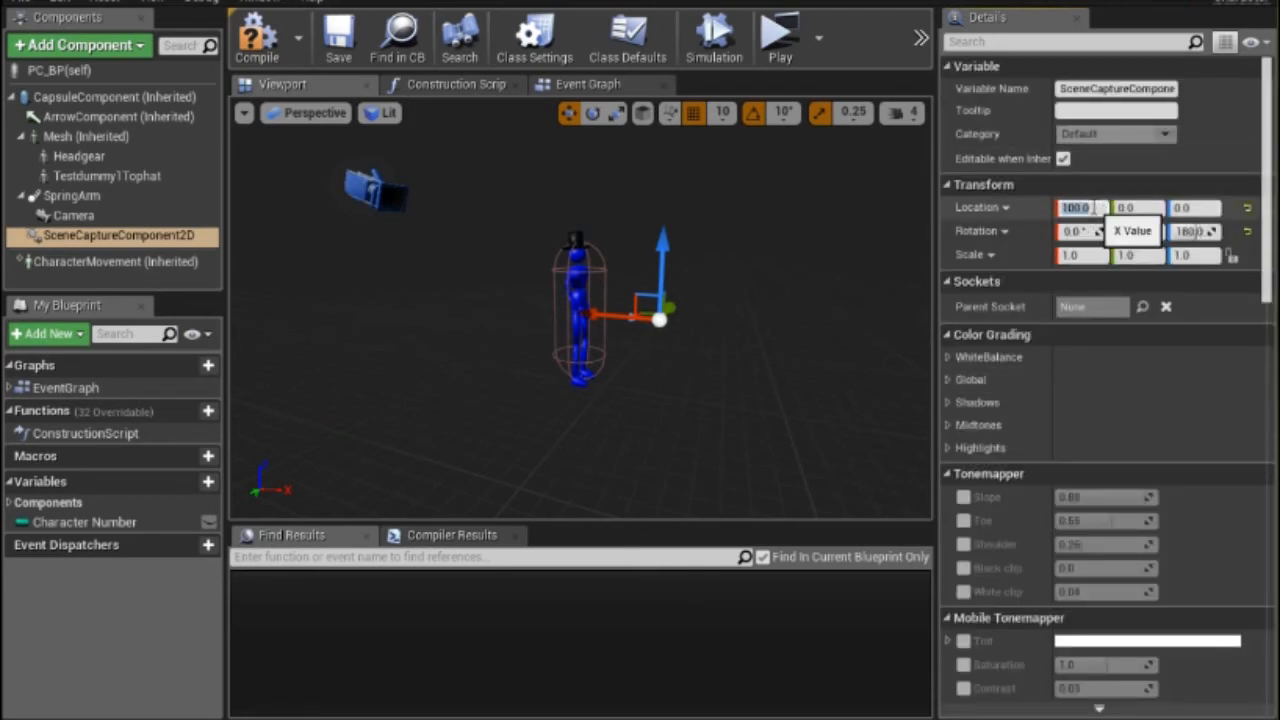
type("50")
key("Return")
- Play the level to check the capture from the closer location with the very wide field of view, and stop the session
scroll(1077, 290, "down", 15)
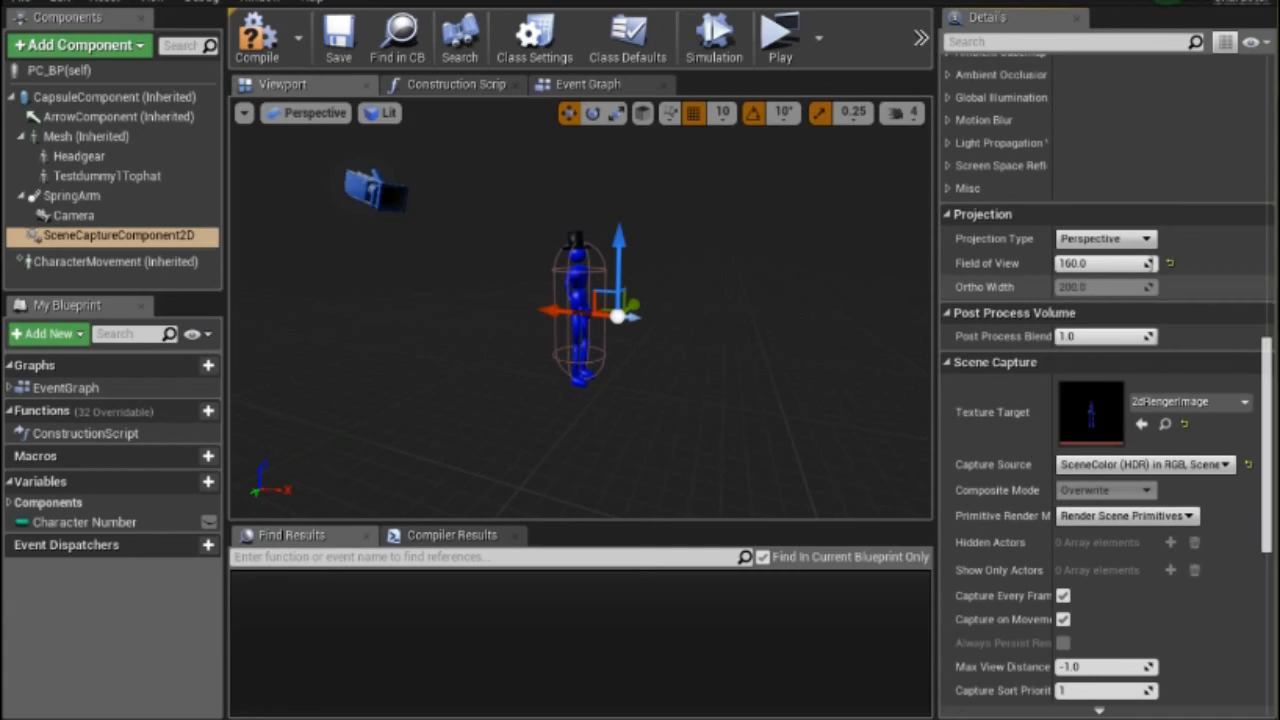
scroll(1077, 290, "down", 2)
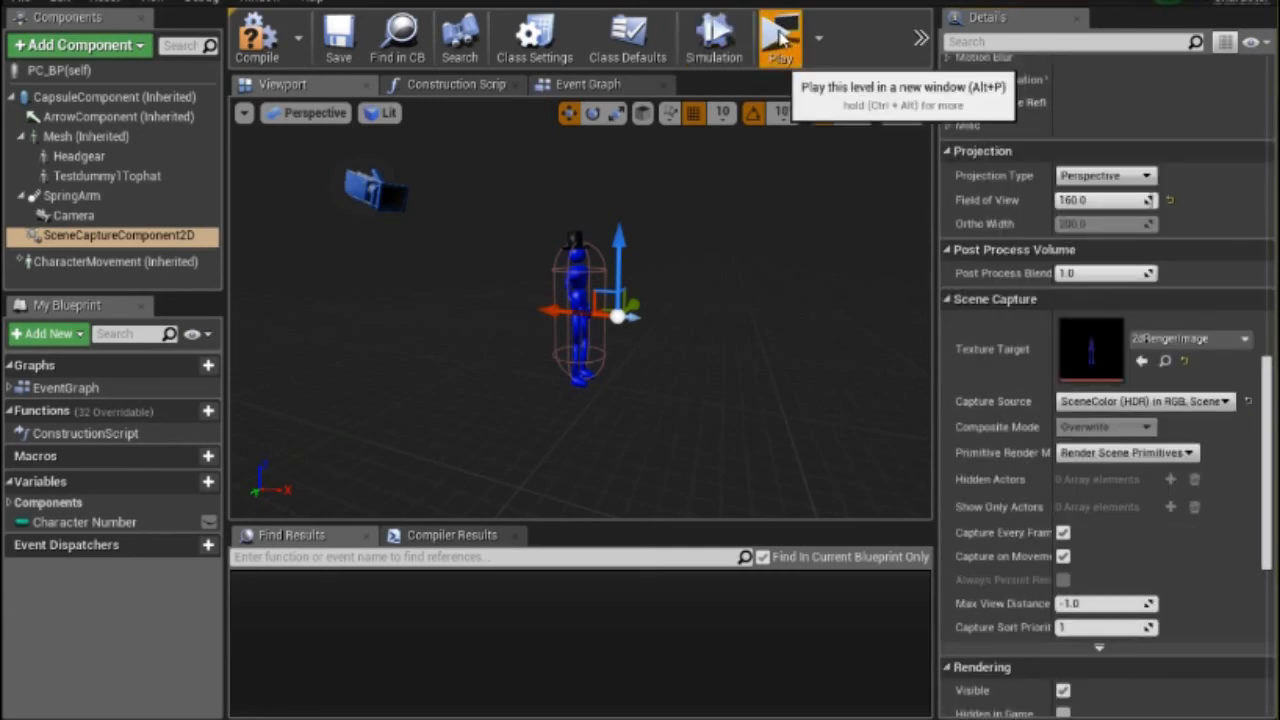
left_click(780, 38)
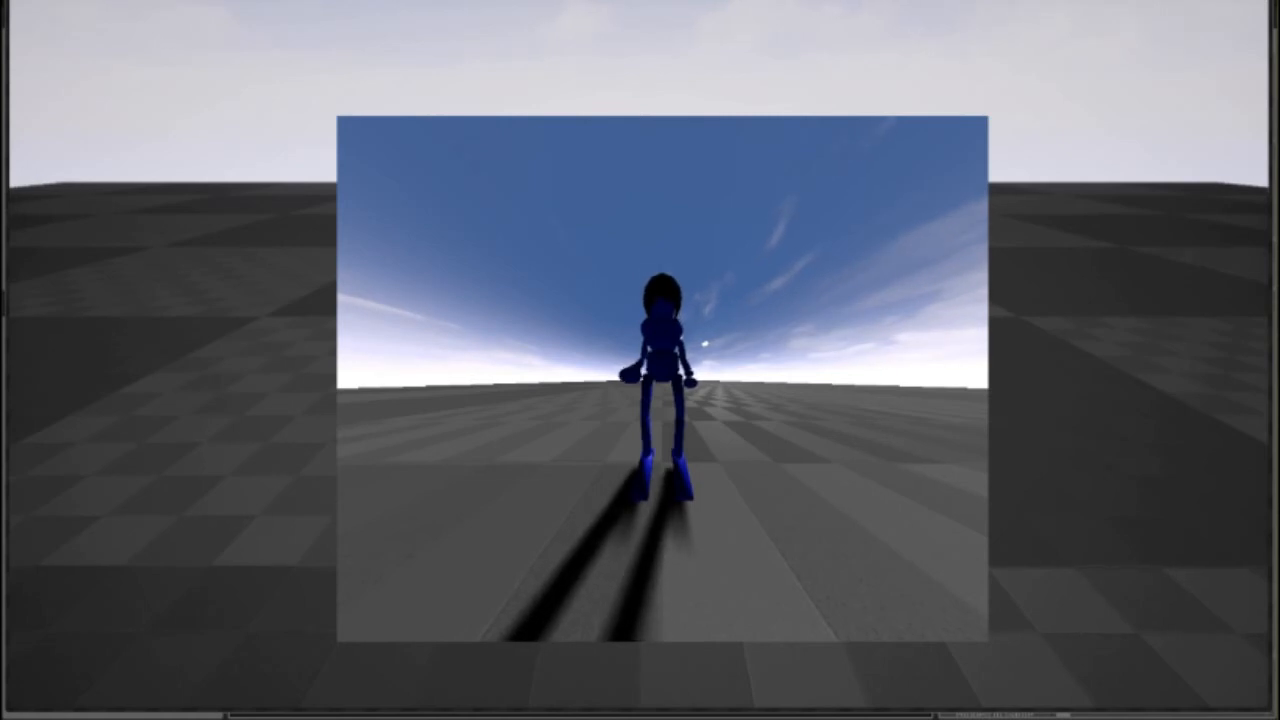
key("Escape")
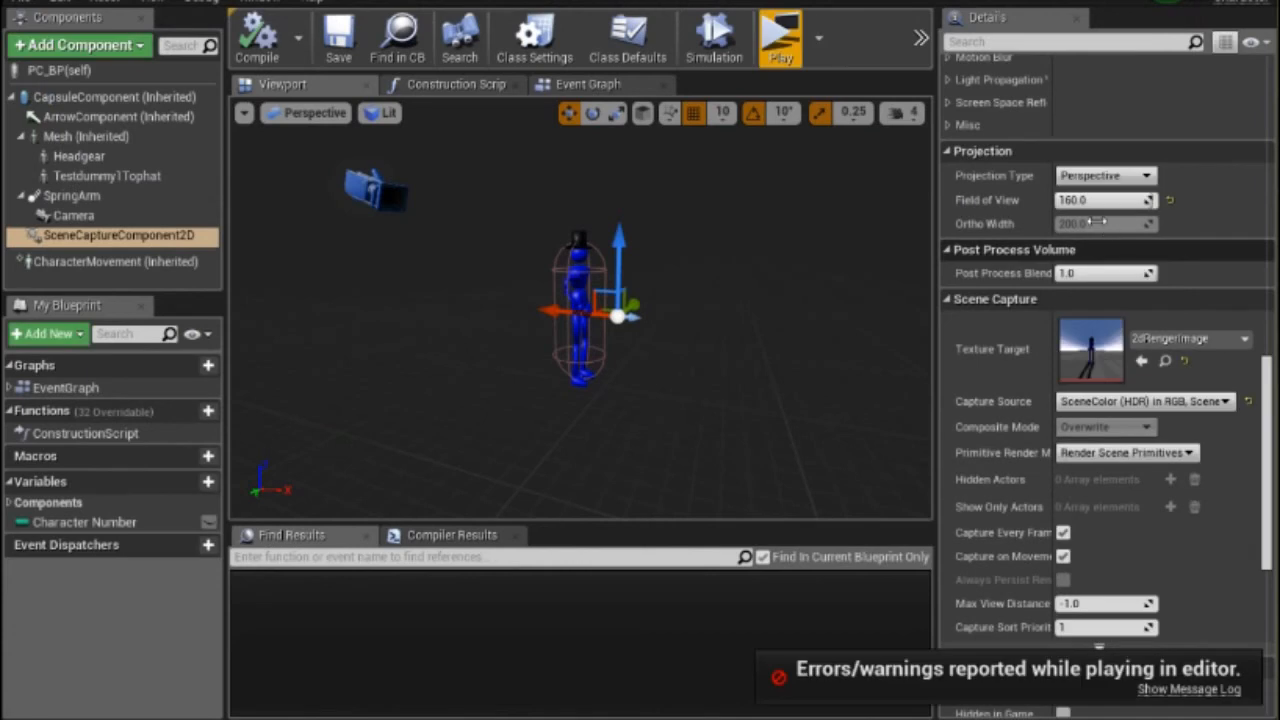
- Set the scene capture's field of view to 60
left_click(1097, 201)
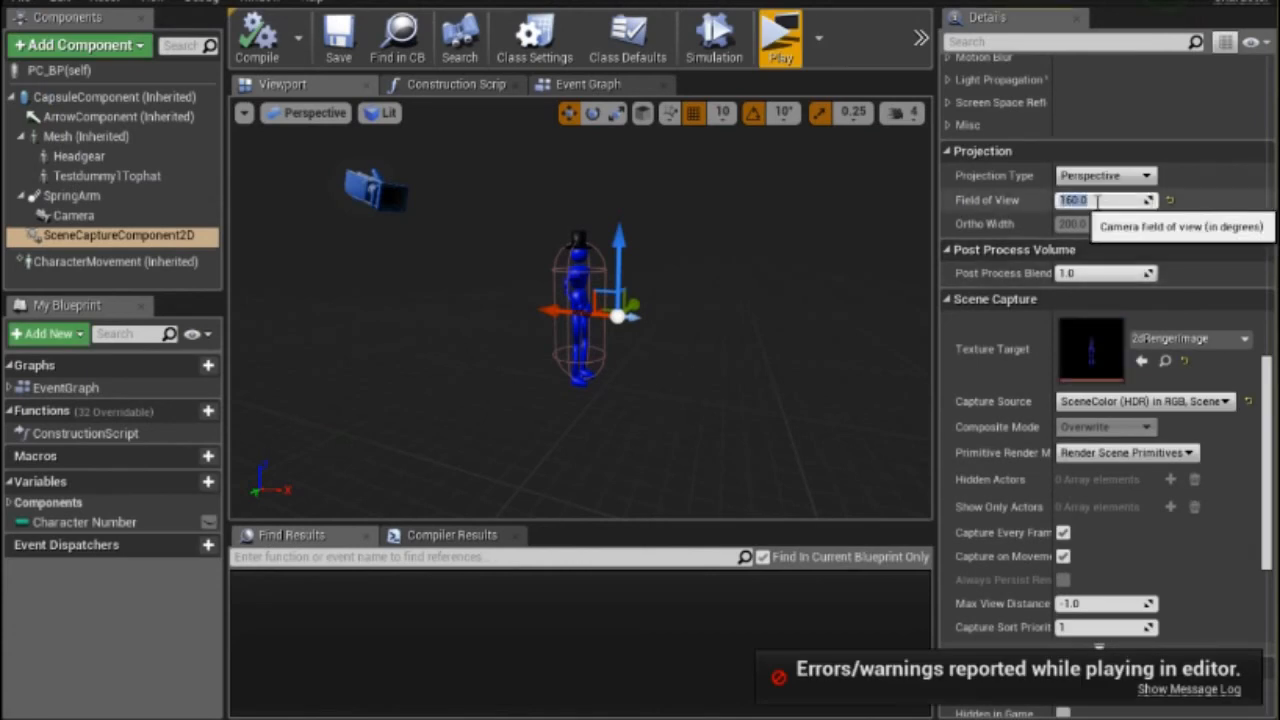
type("60")
key("Return")
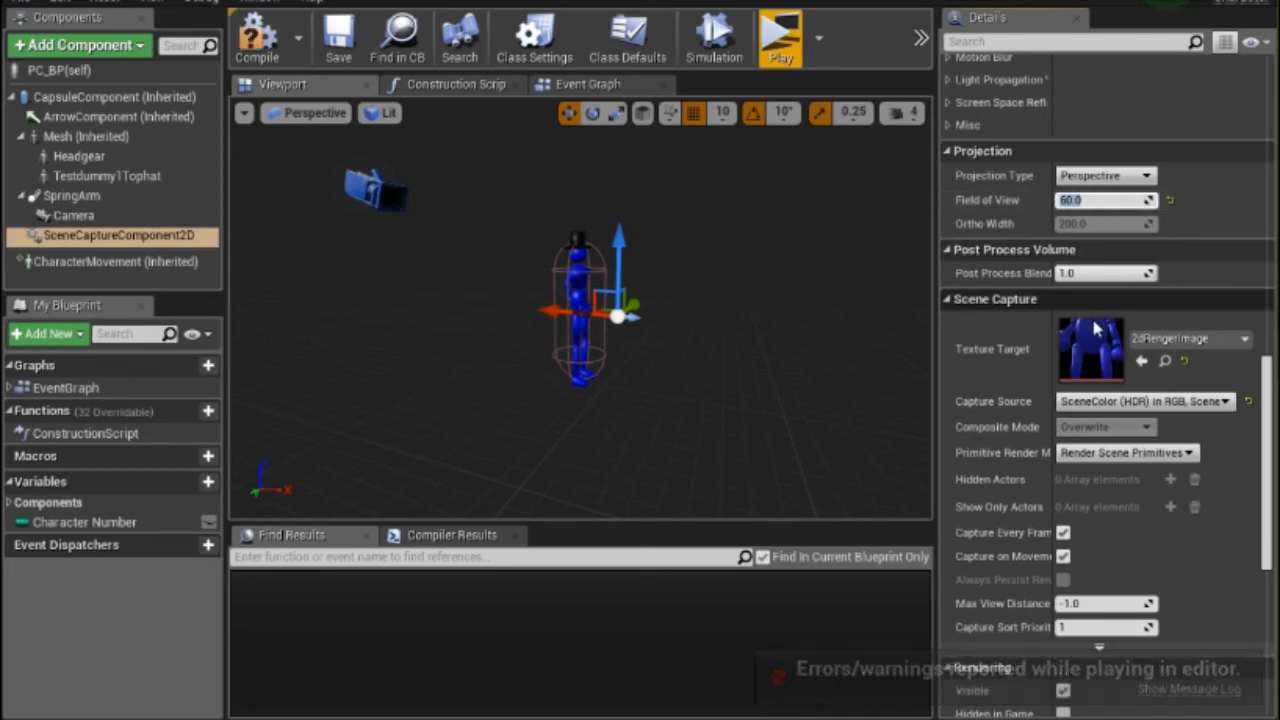
scroll(1100, 315, "up", 8)
scroll(1098, 318, "up", 6)
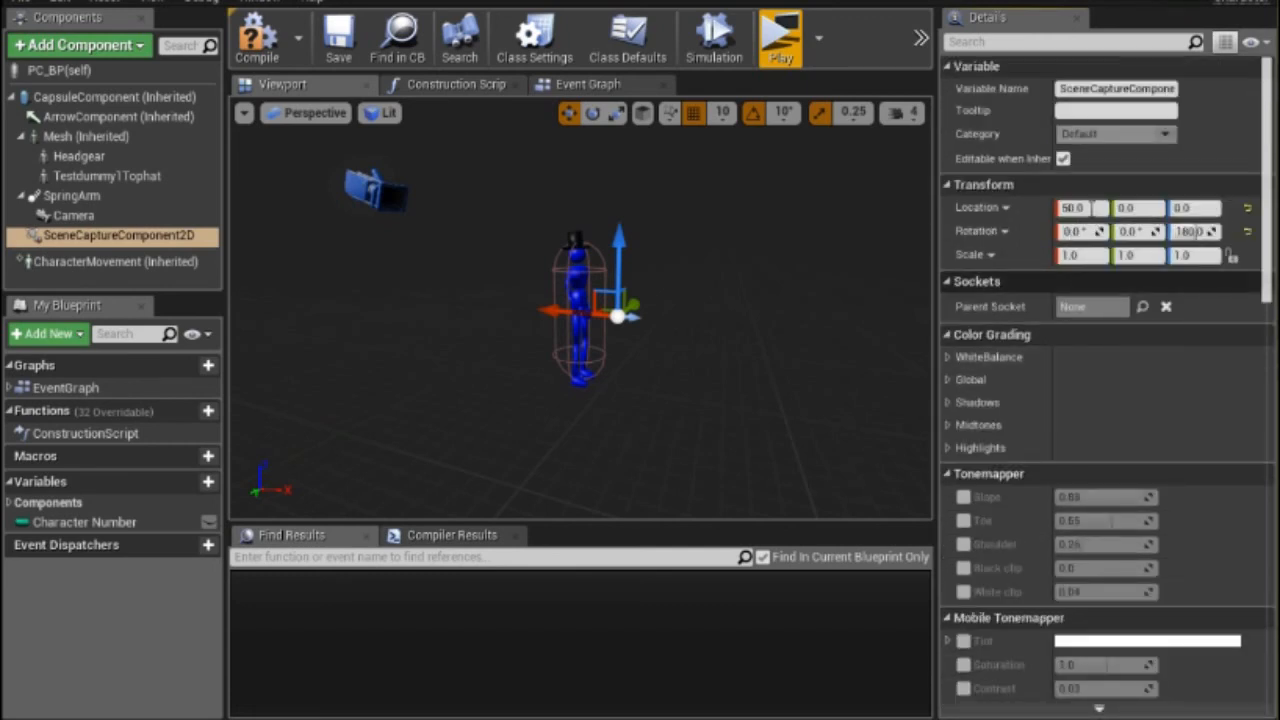
- Move SceneCaptureComponent2D back from the character by setting its X location to 200
left_click(1093, 207)
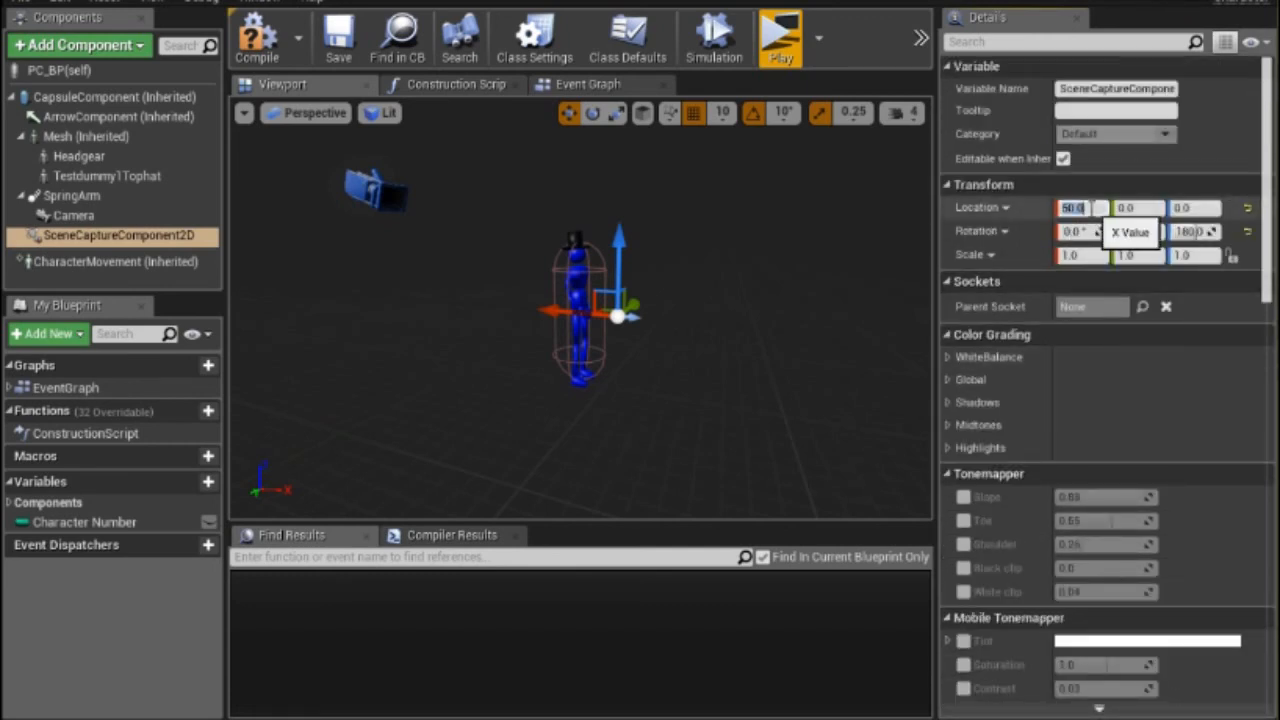
type("200")
key("Return")
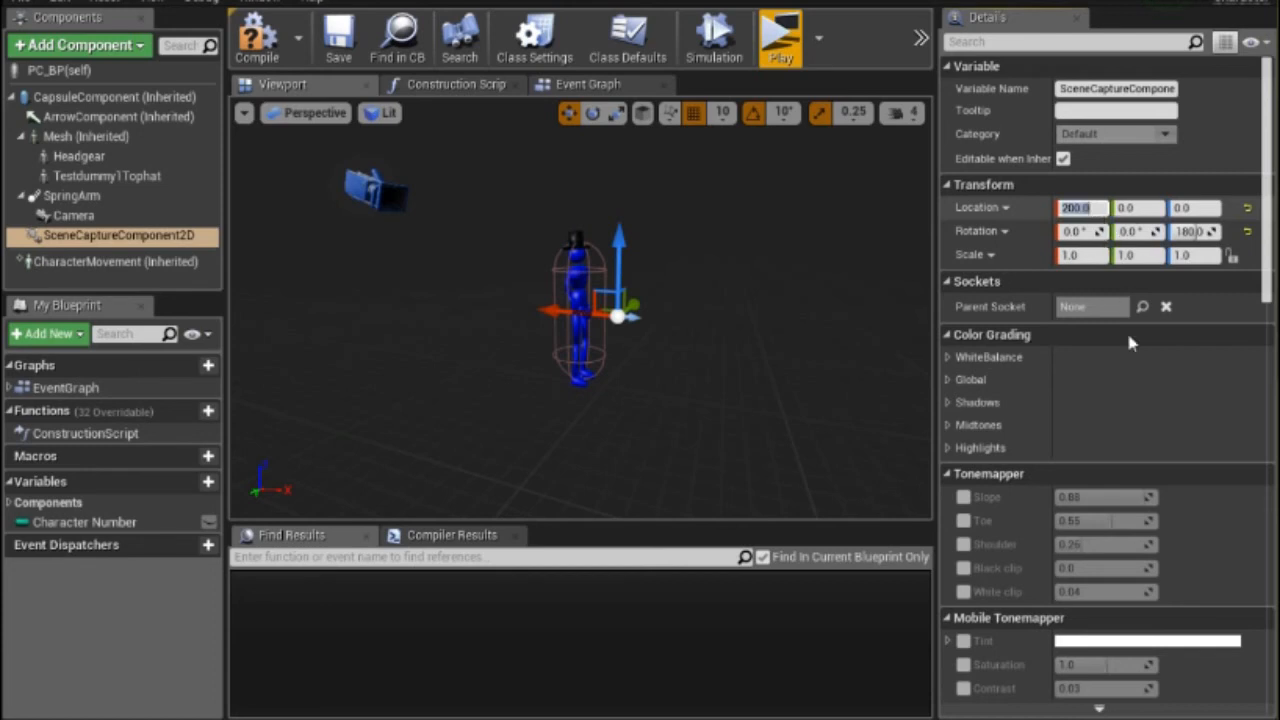
- Play the level to check how the capture frames the character from the new distance, and stop the session
scroll(1121, 337, "down", 5)
scroll(1121, 350, "down", 15)
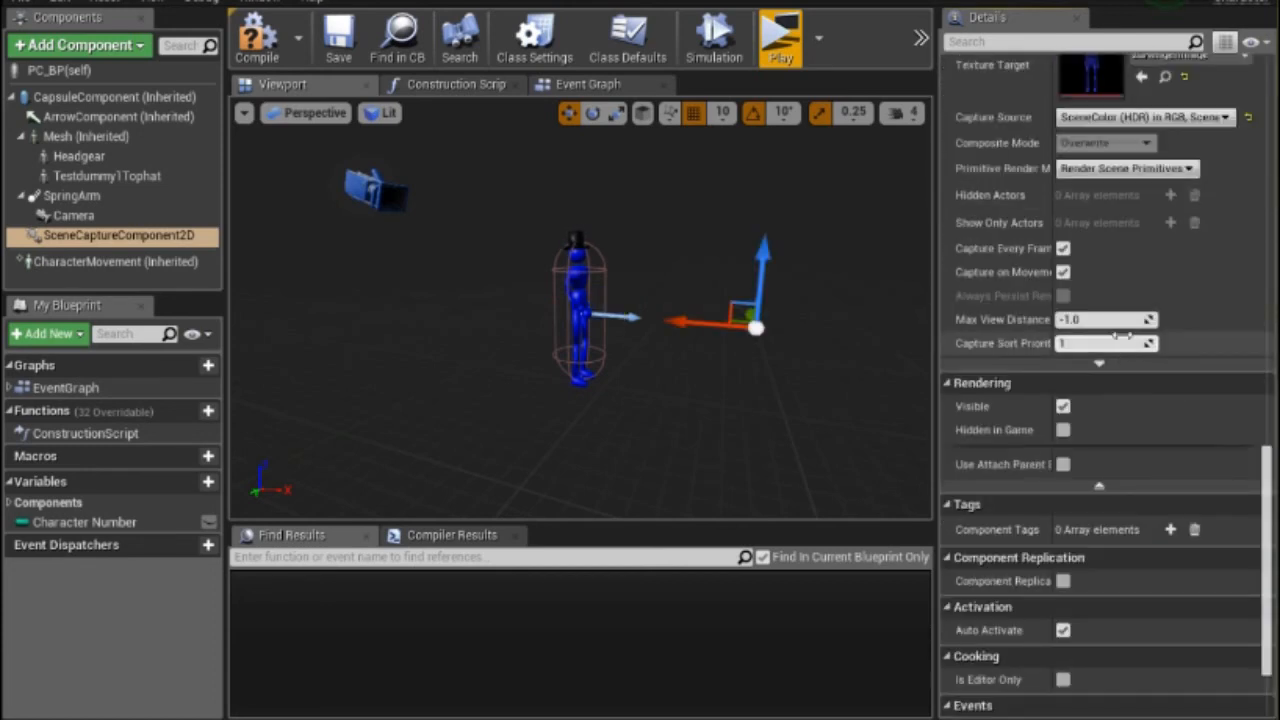
scroll(1121, 337, "up", 3)
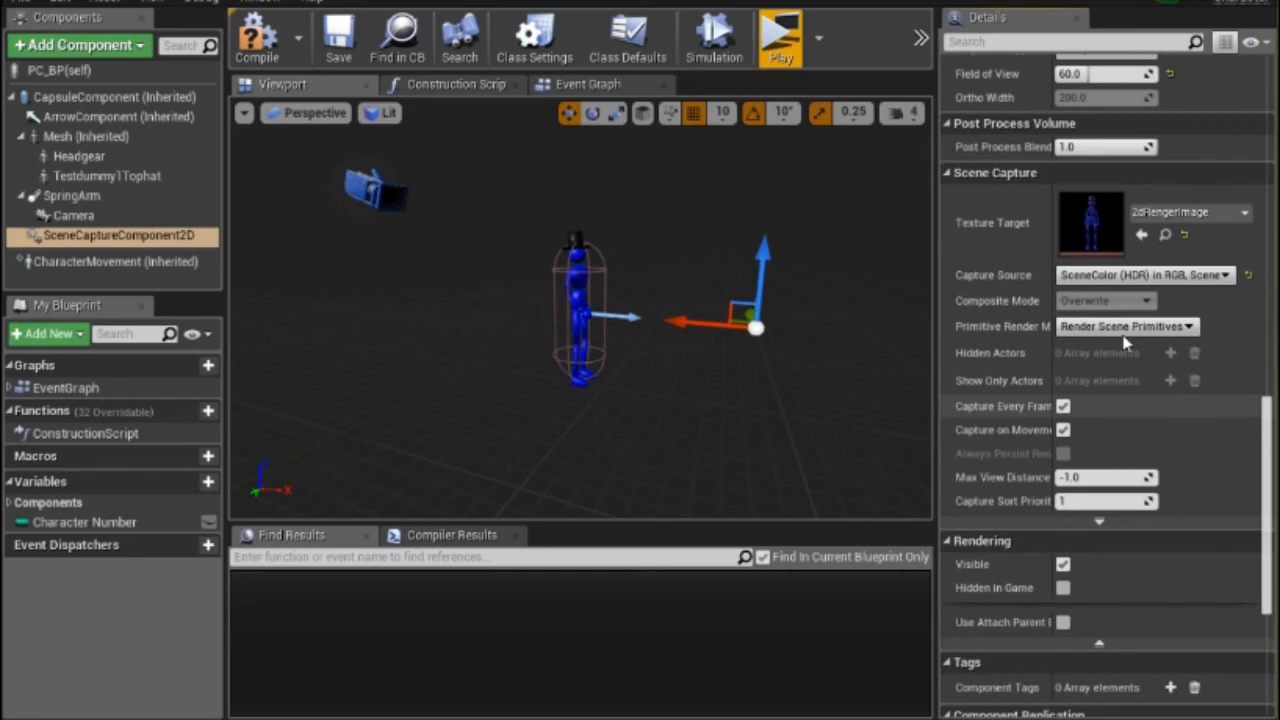
left_click(784, 48)
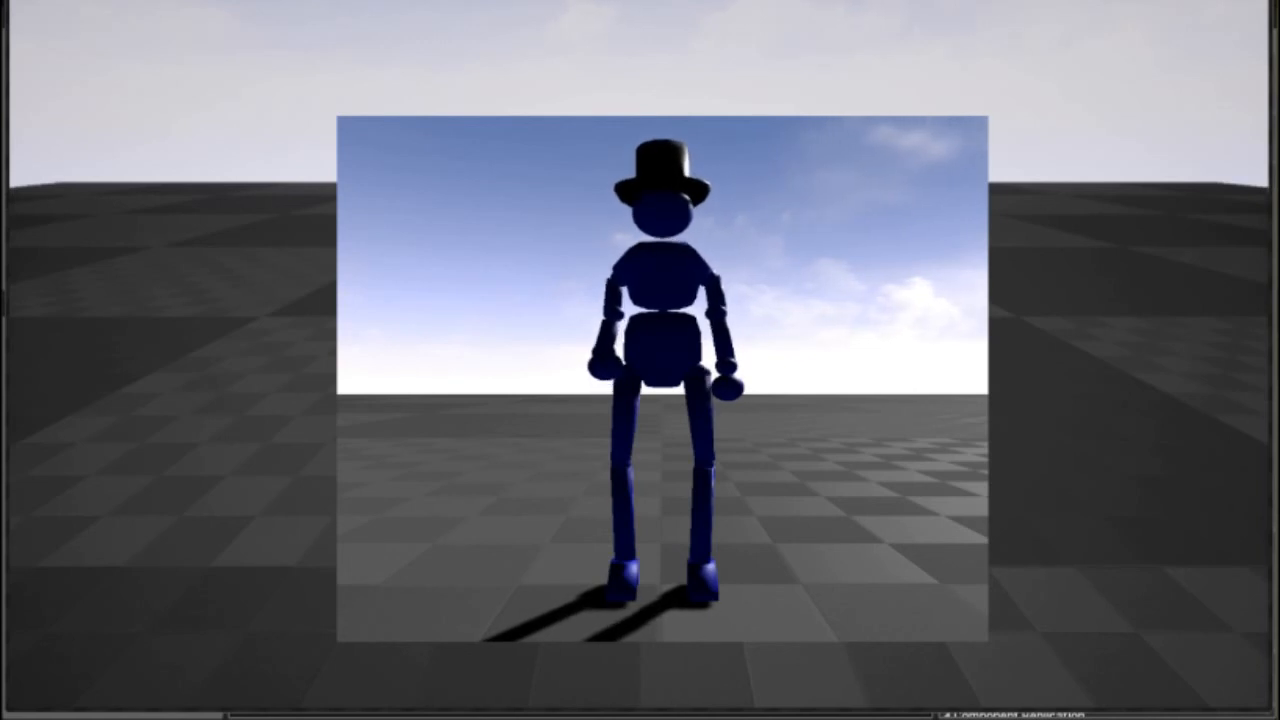
key("Escape")
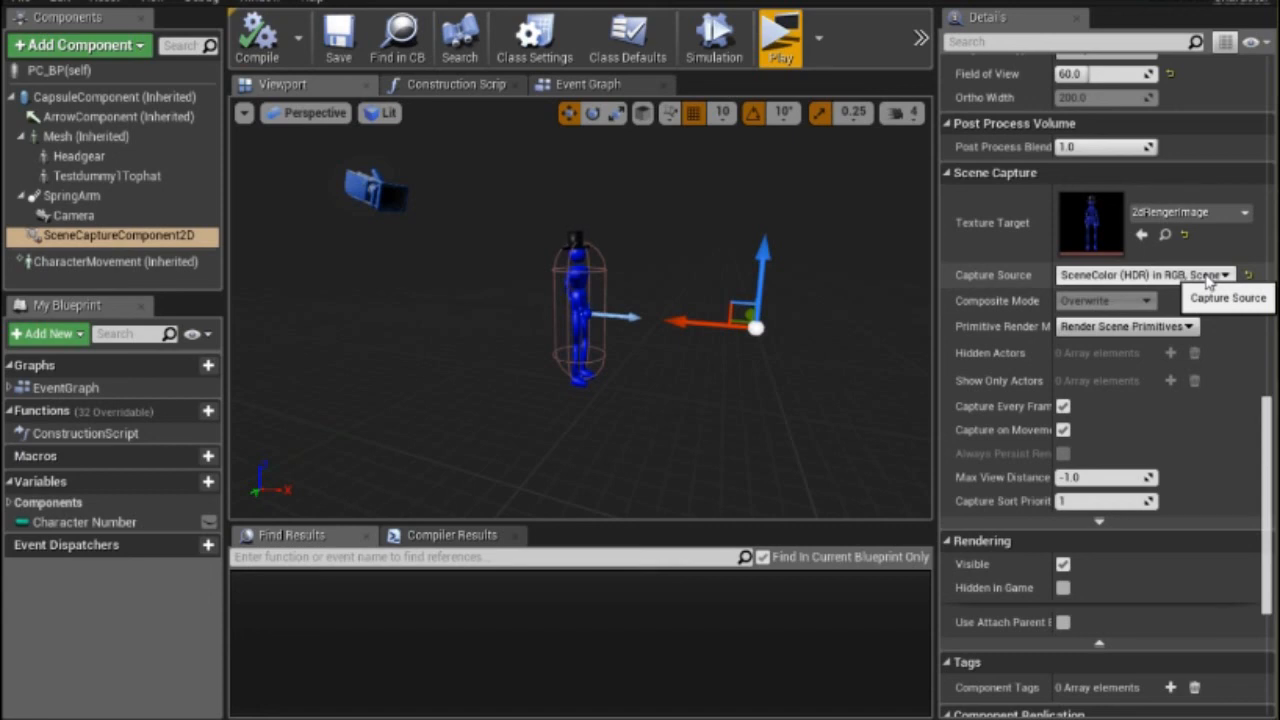
- Turn off Capture Every Frame and Capture on Movement for the scene capture, and play the level to check the widget
left_click(1206, 277)
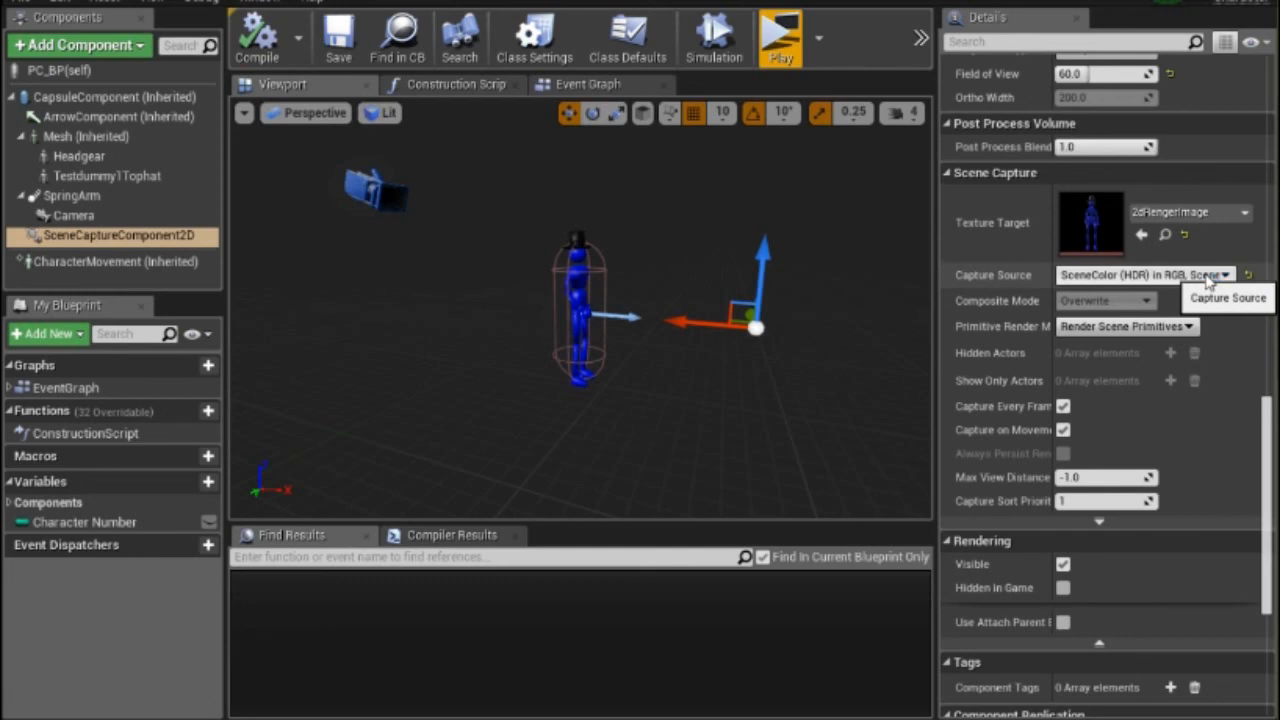
left_click(1063, 406)
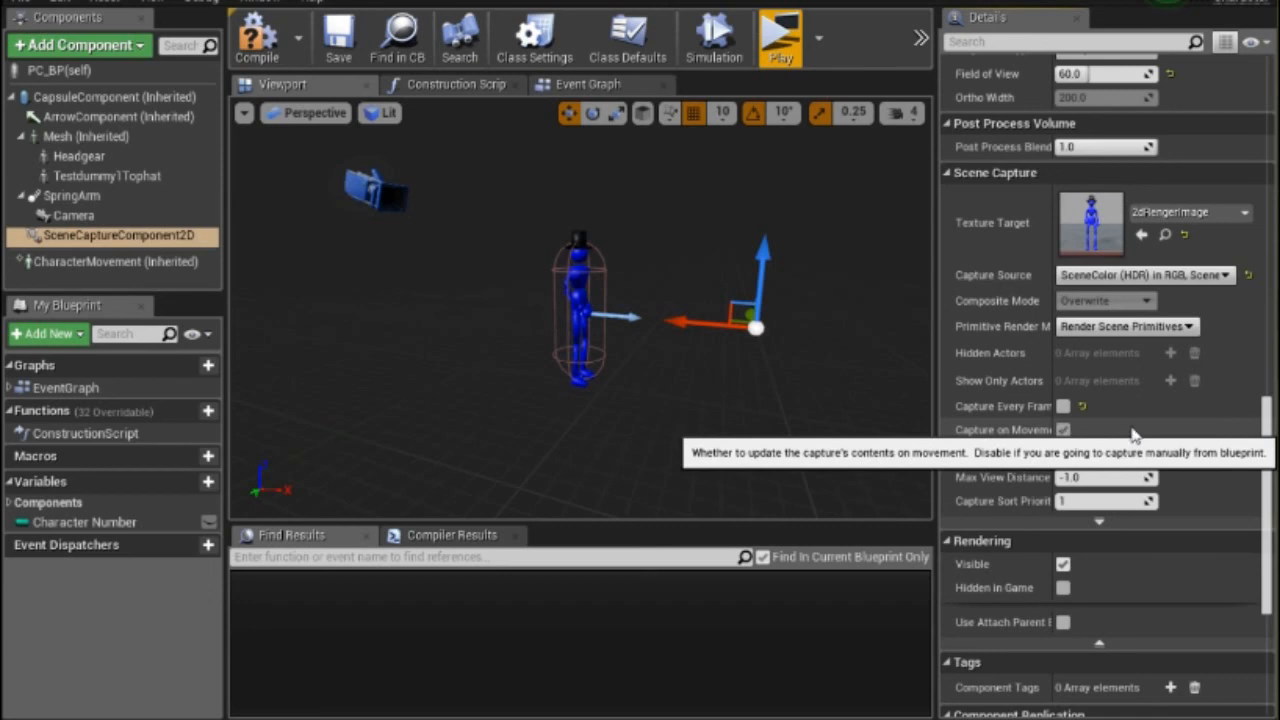
left_click(1063, 430)
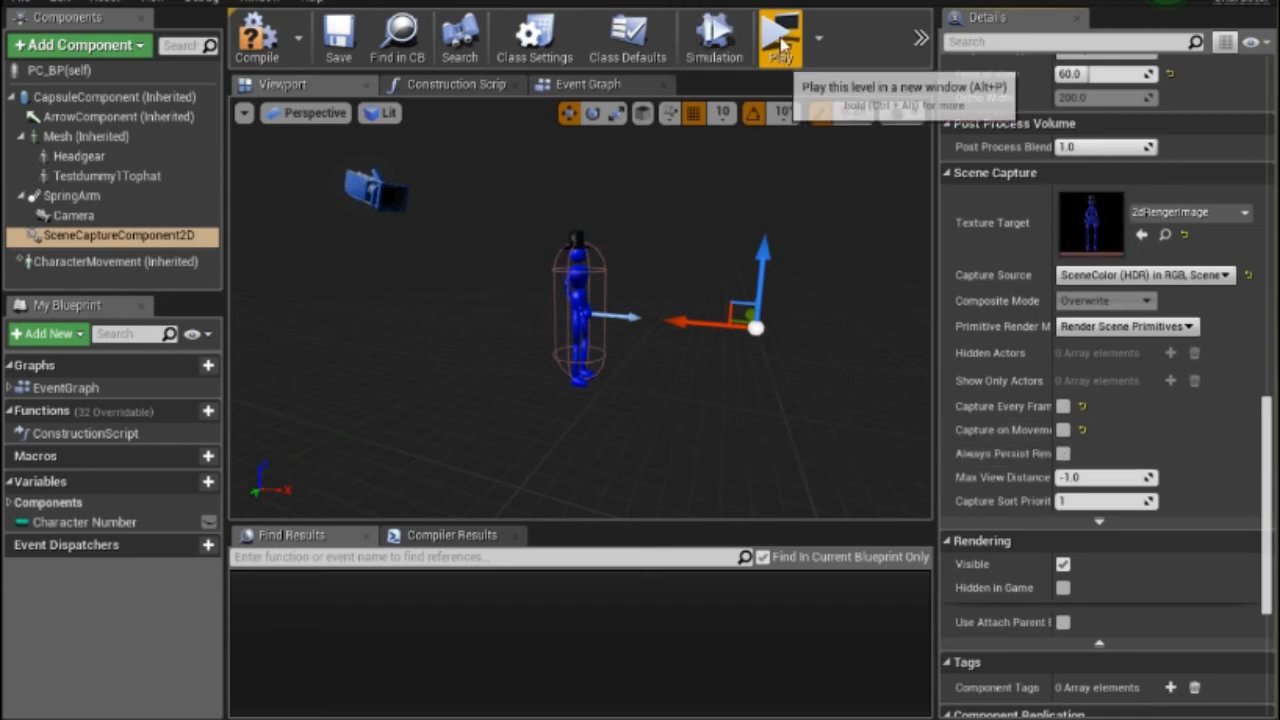
left_click(781, 40)
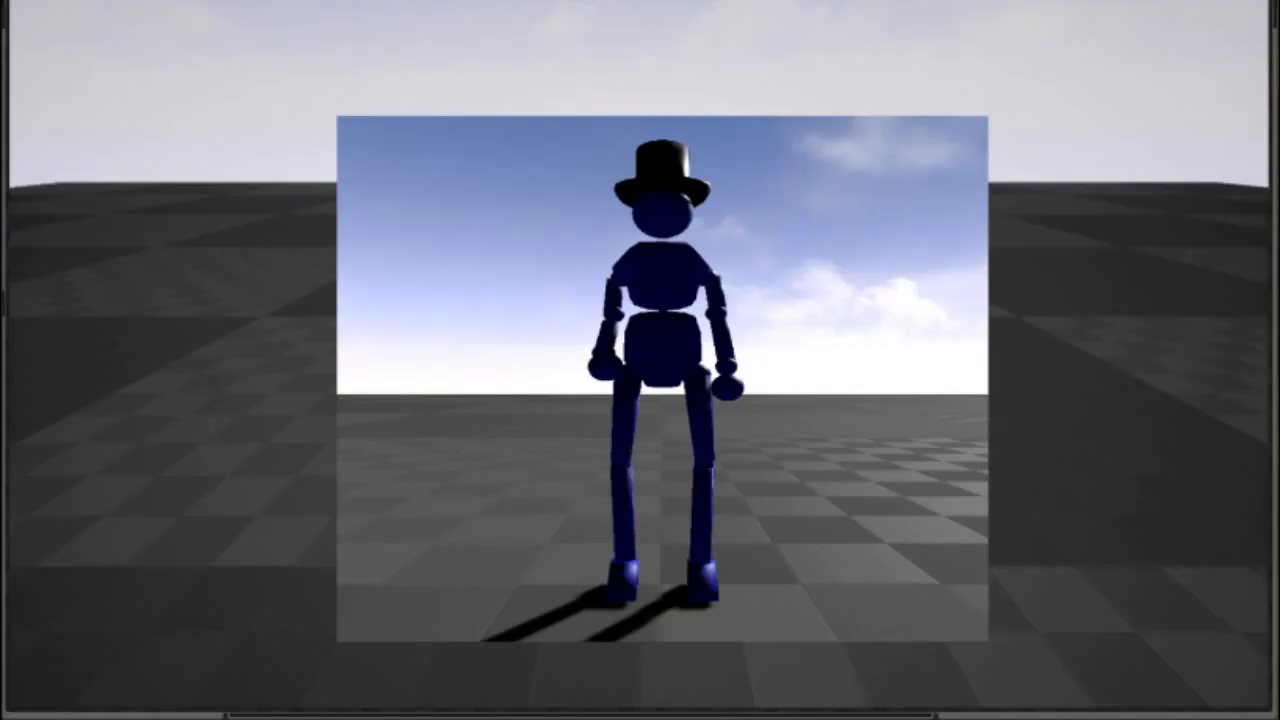